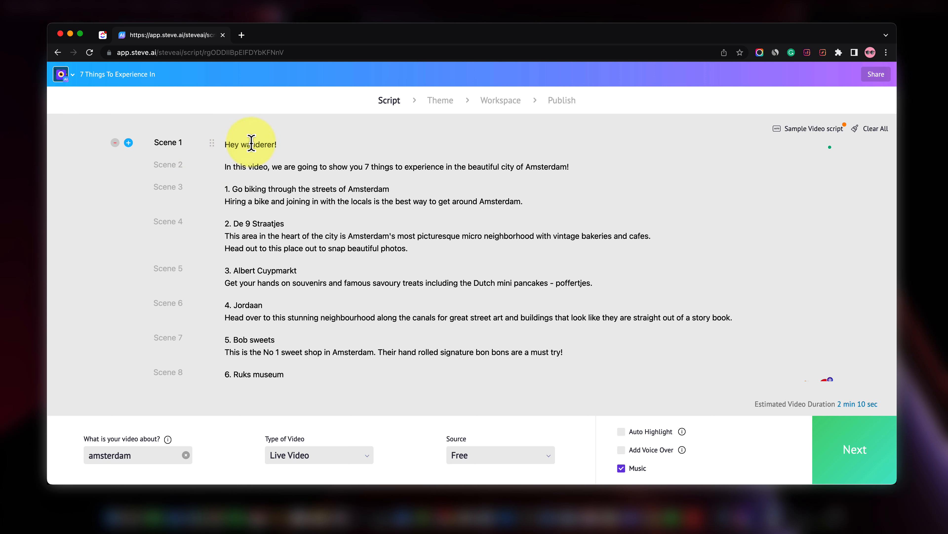
- Try bold and block-quote formatting on the "Hey wanderer!" line in Scene 1, and restore the line to plain text
left_click(245, 131)
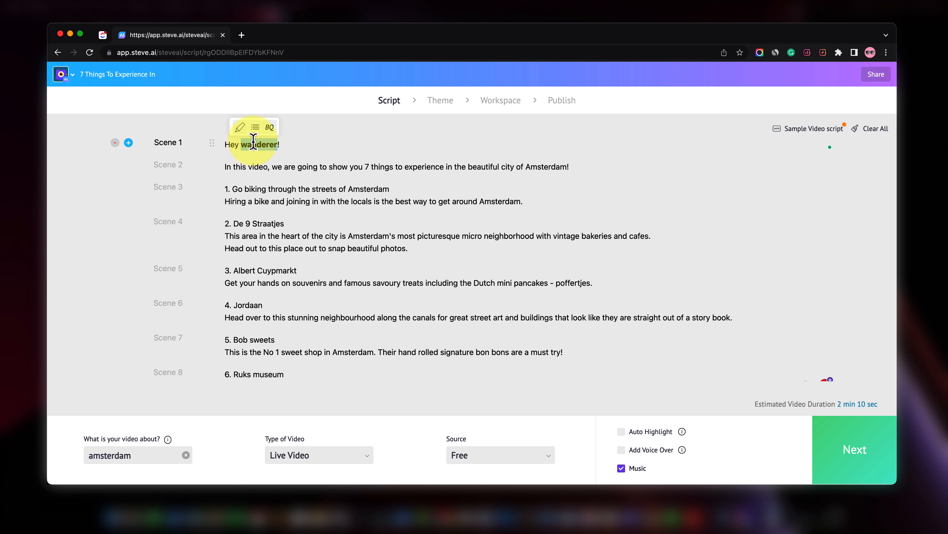
left_click(270, 128)
triple_click(266, 142)
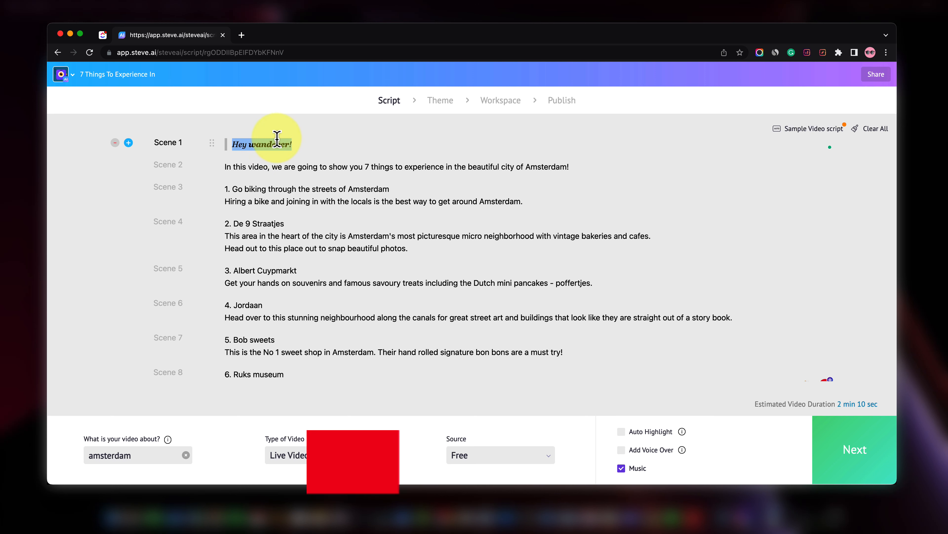
left_click(292, 131)
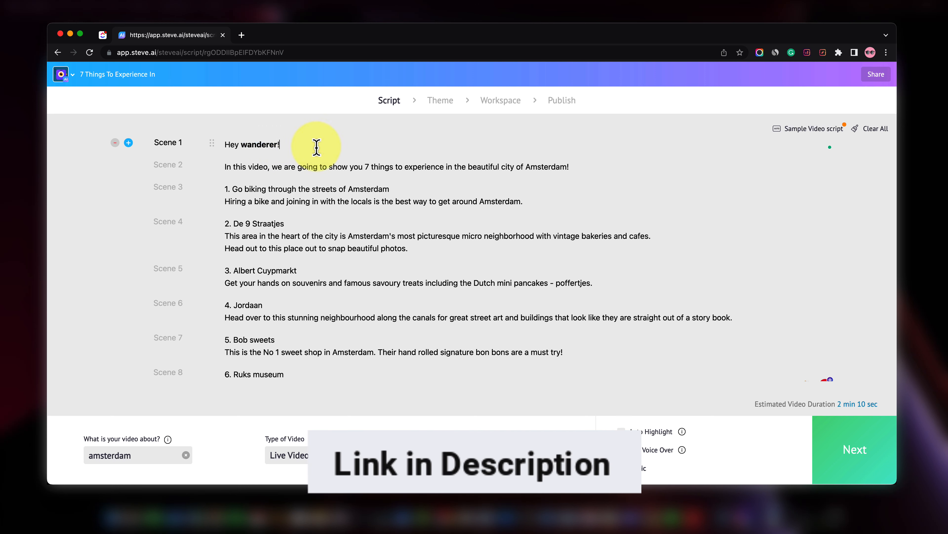
left_click_drag(278, 145, 240, 145)
left_click(254, 131)
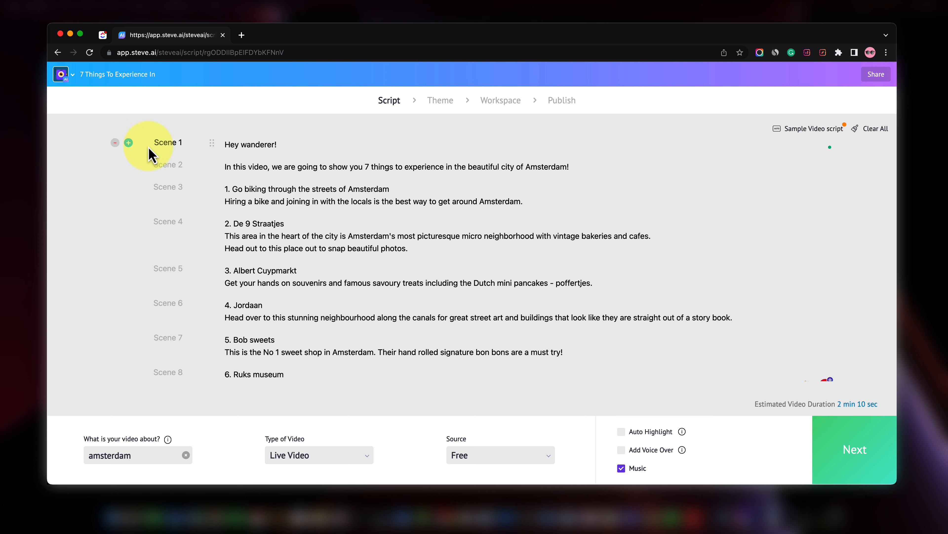
left_click(278, 167)
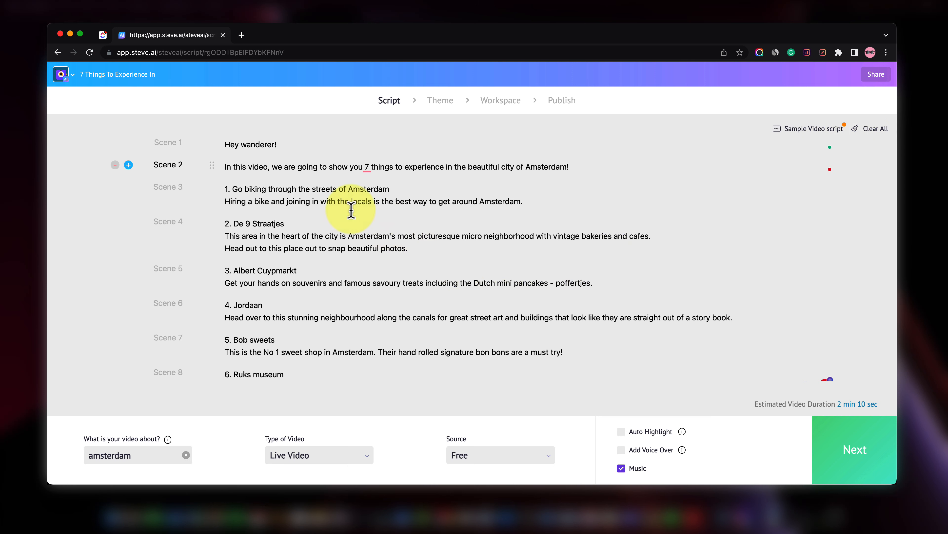
left_click_drag(501, 167, 575, 174)
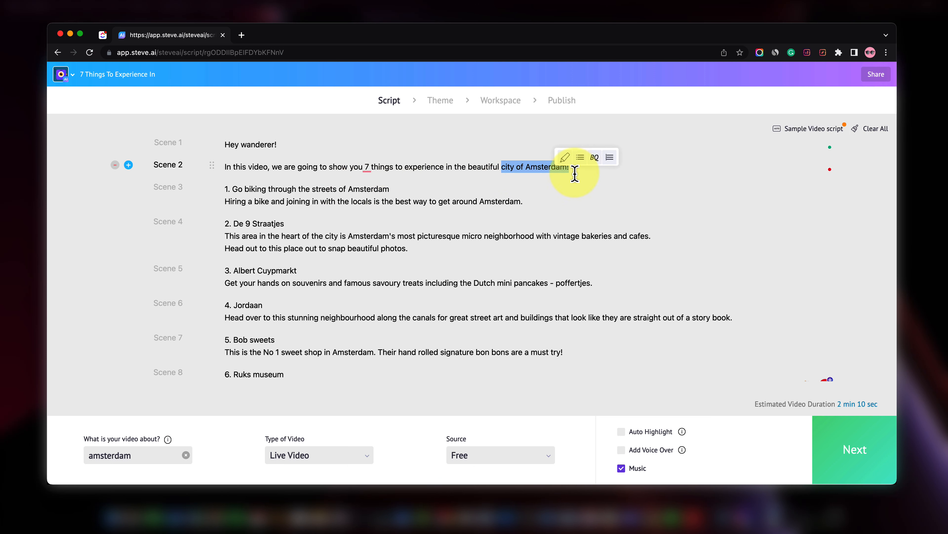
left_click(627, 214)
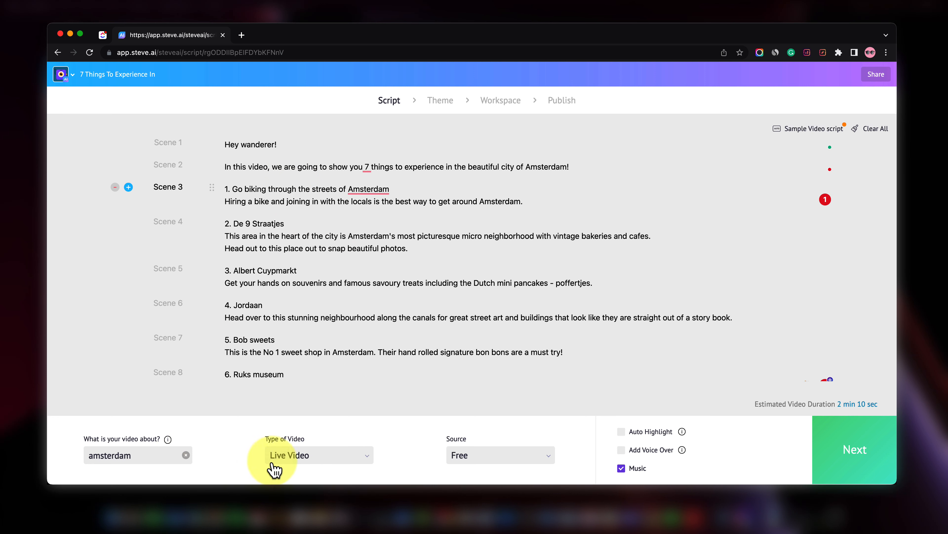
- Check the available options for the video's source, leaving Free selected
left_click(515, 454)
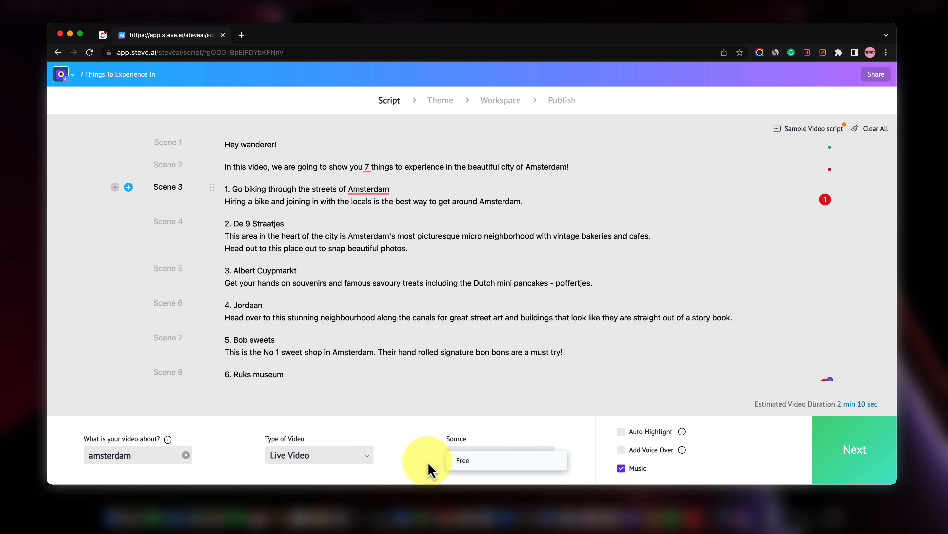
left_click(441, 518)
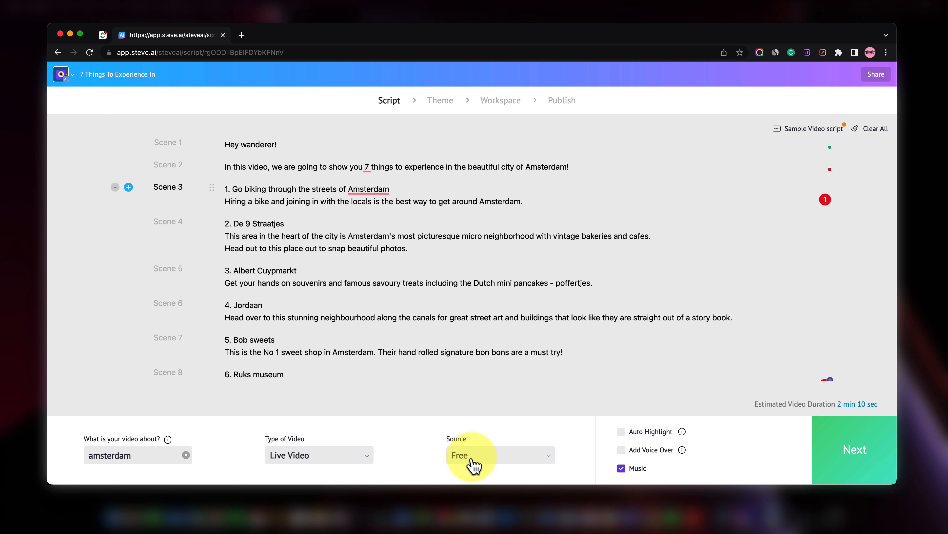
left_click(513, 456)
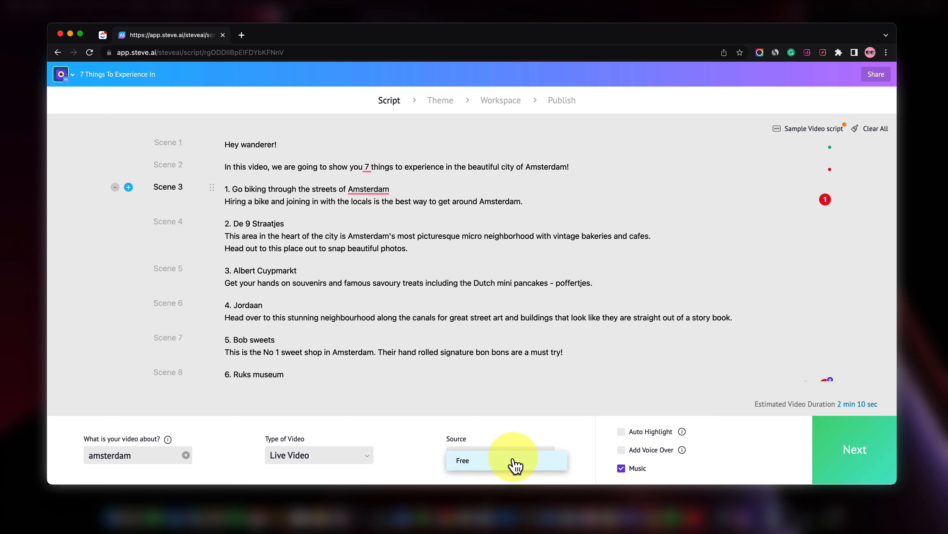
left_click(575, 445)
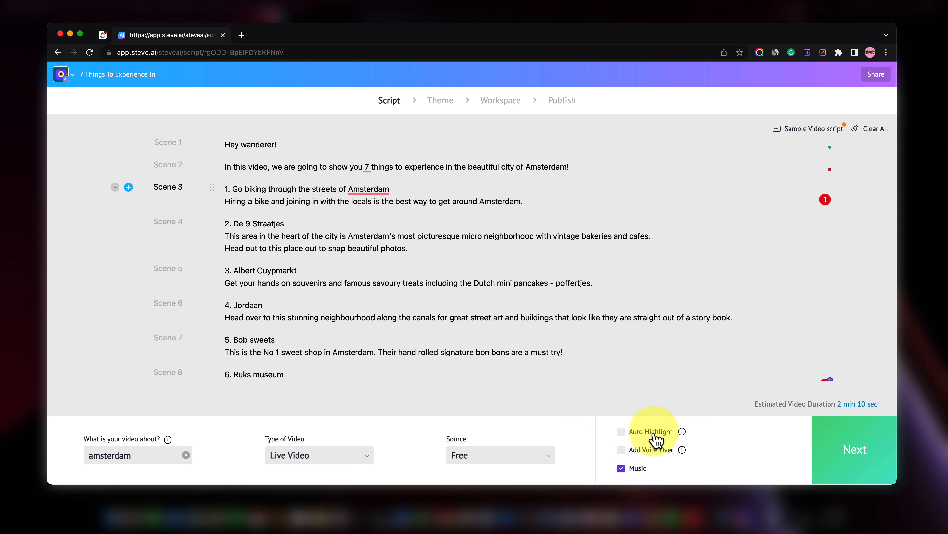
- Enable Auto Highlight and Add Voice Over, and set the voice-over gender to Male
mouse_move(683, 433)
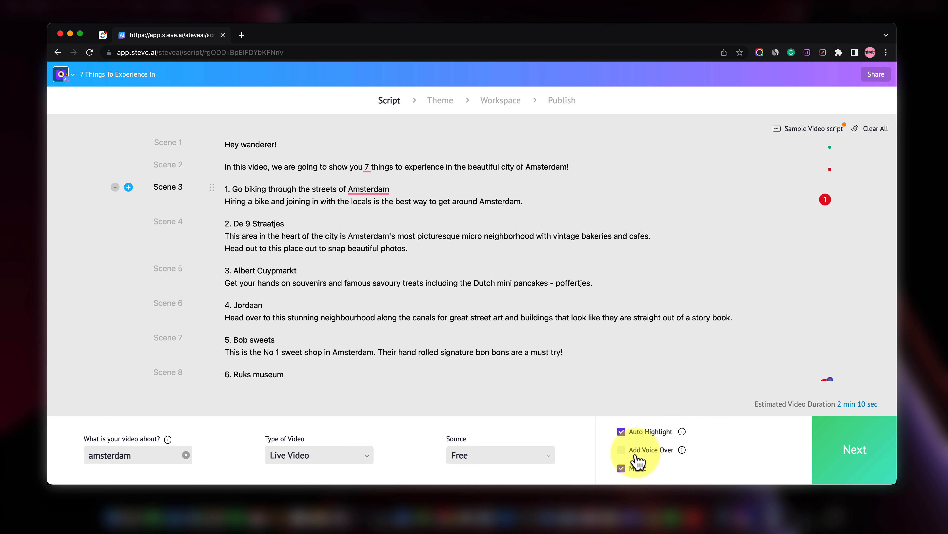
left_click(622, 449)
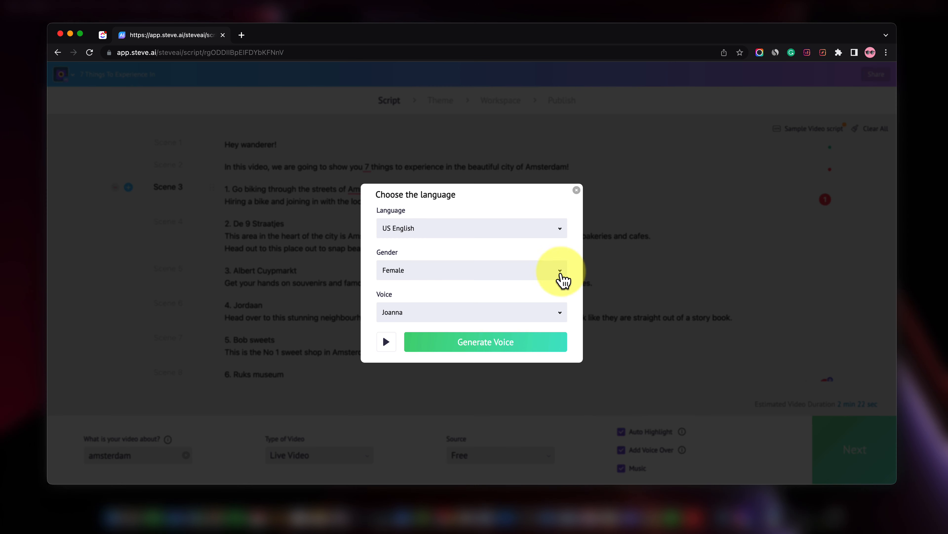
left_click(433, 271)
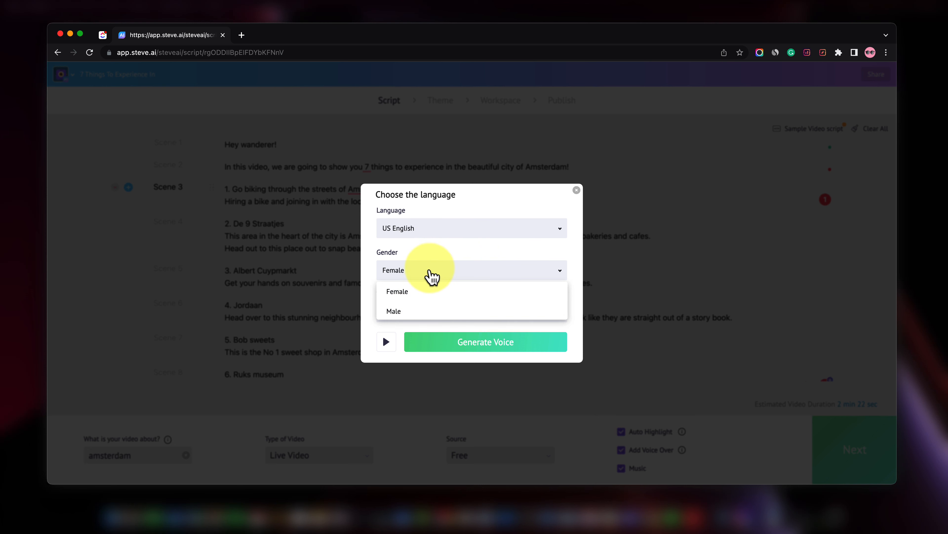
left_click(421, 312)
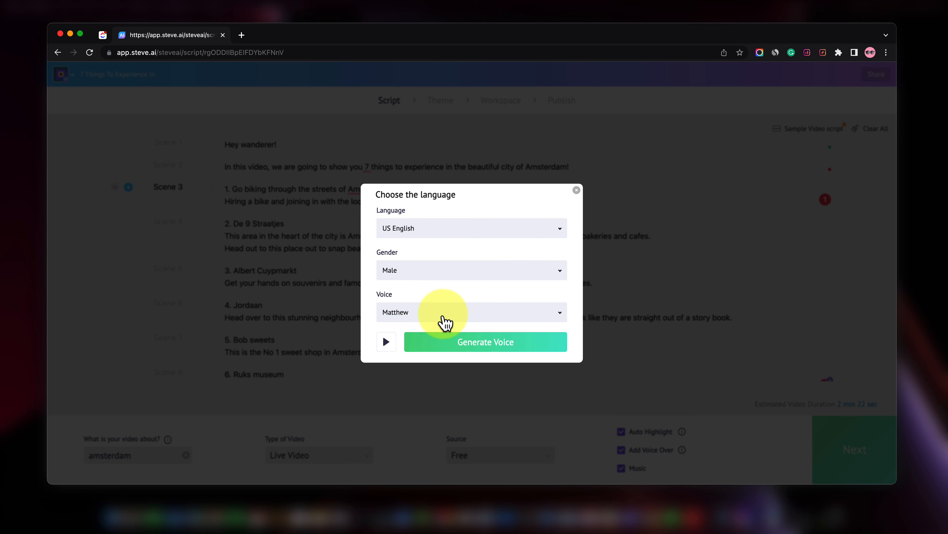
- Listen to the Matthew voice sample, keep Matthew as the voice and generate the US English voice-over
left_click(385, 338)
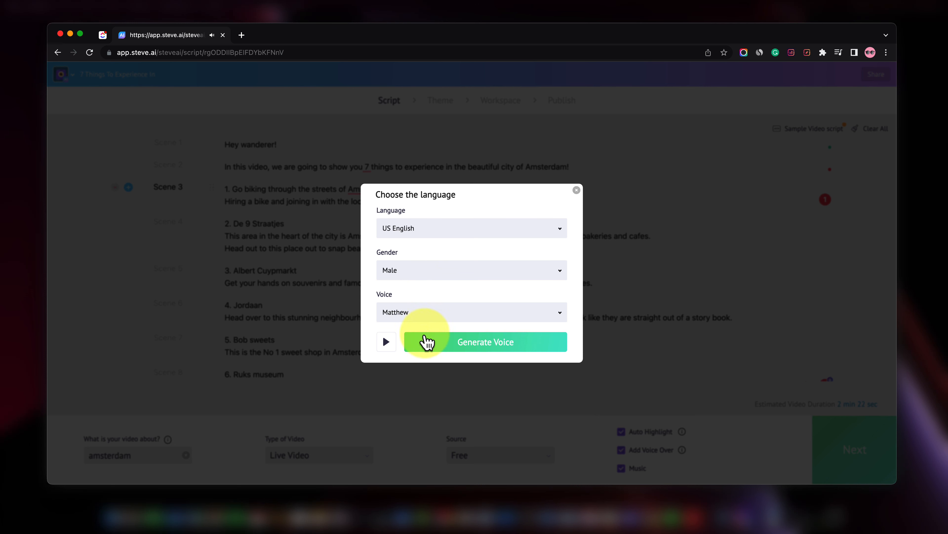
left_click(475, 314)
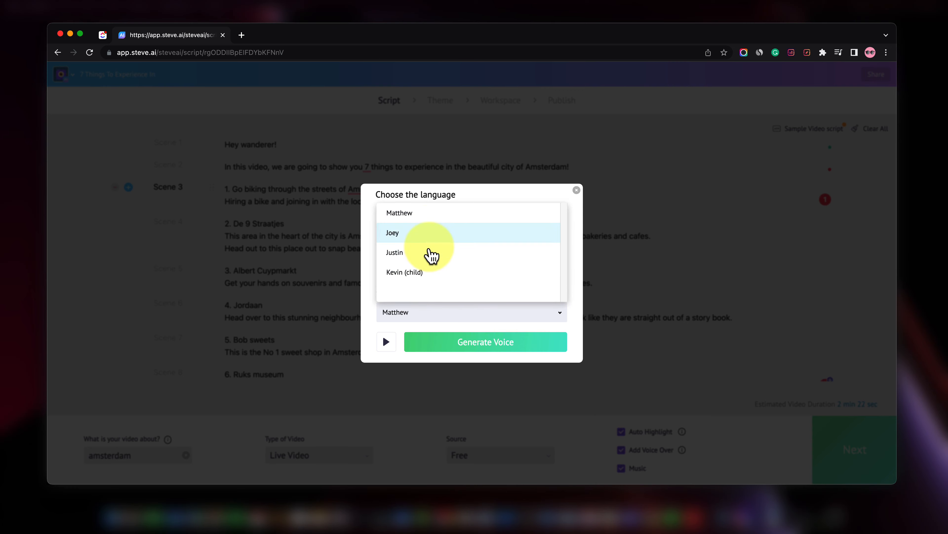
left_click(423, 214)
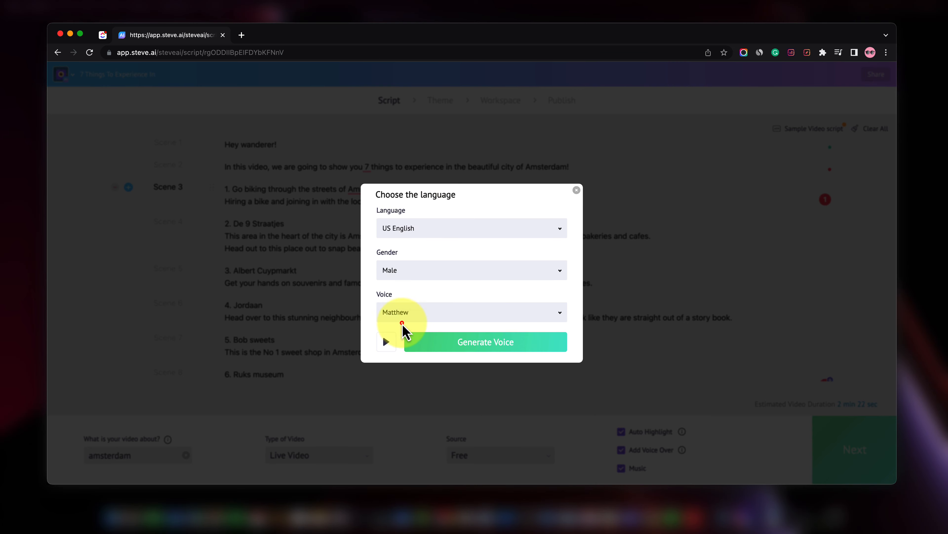
left_click(479, 351)
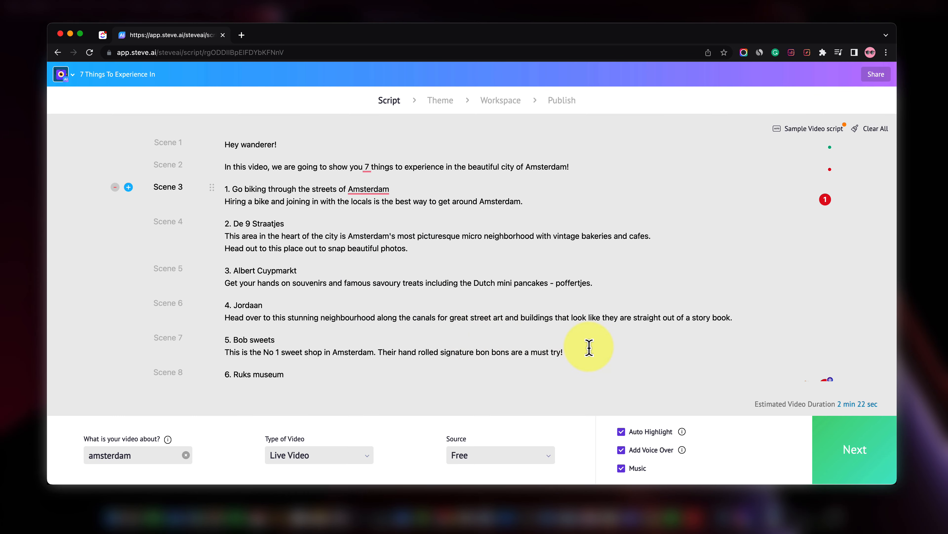
- Continue to the theme stage and choose the "Celebrate all the love around you wuth joy" design style for the video
left_click(875, 467)
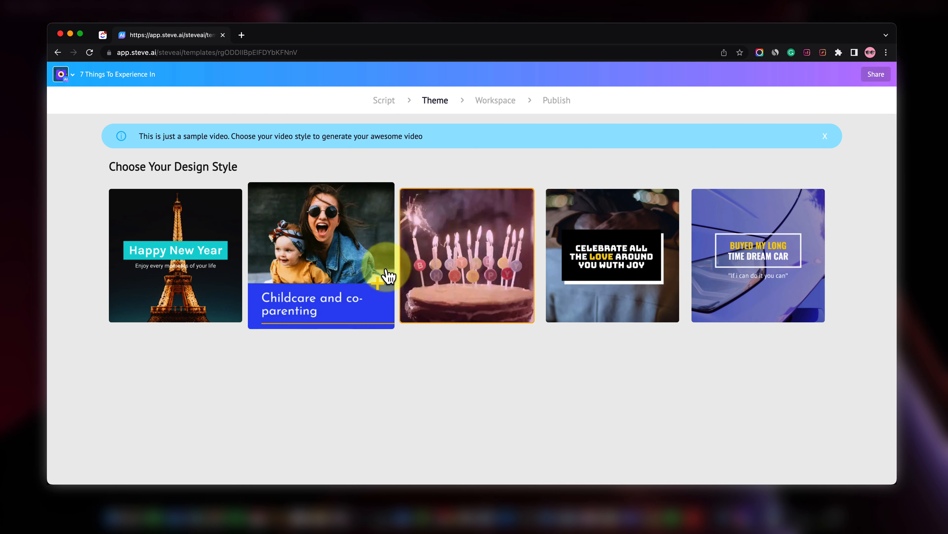
left_click(601, 276)
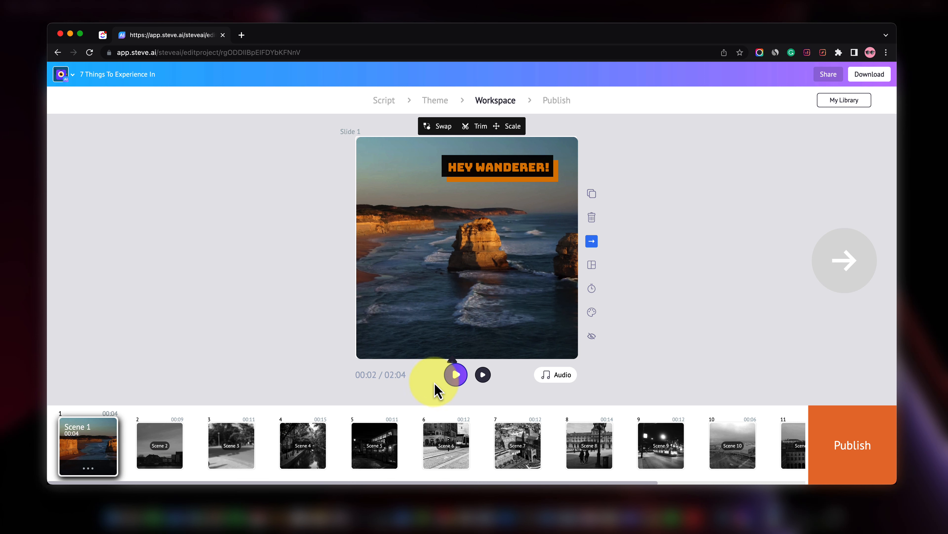
- Preview the opening of the generated video through Scene 2, and stop the playback
left_click(455, 375)
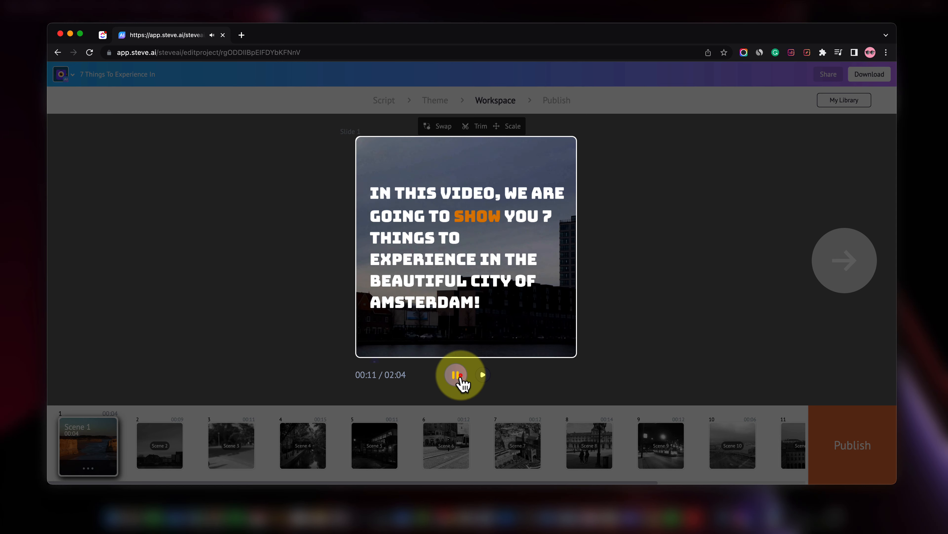
left_click(457, 375)
left_click(153, 439)
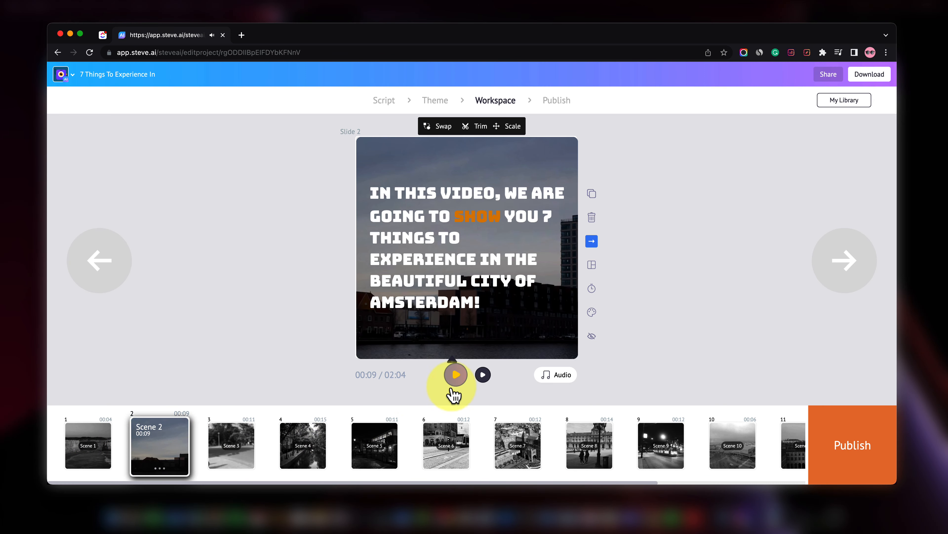
left_click(456, 374)
left_click(456, 375)
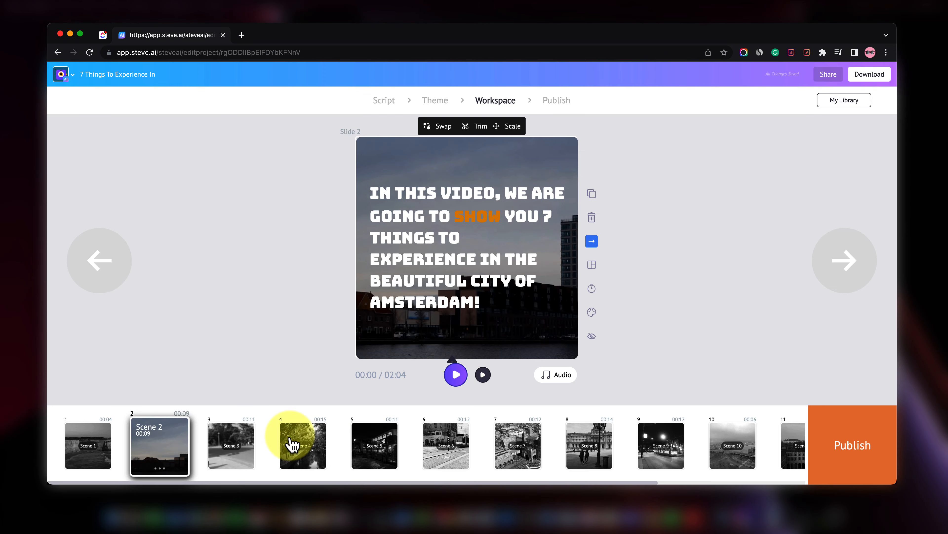
- Preview Scene 3, about biking through the streets of Amsterdam, and stop the playback
left_click(223, 449)
left_click(480, 375)
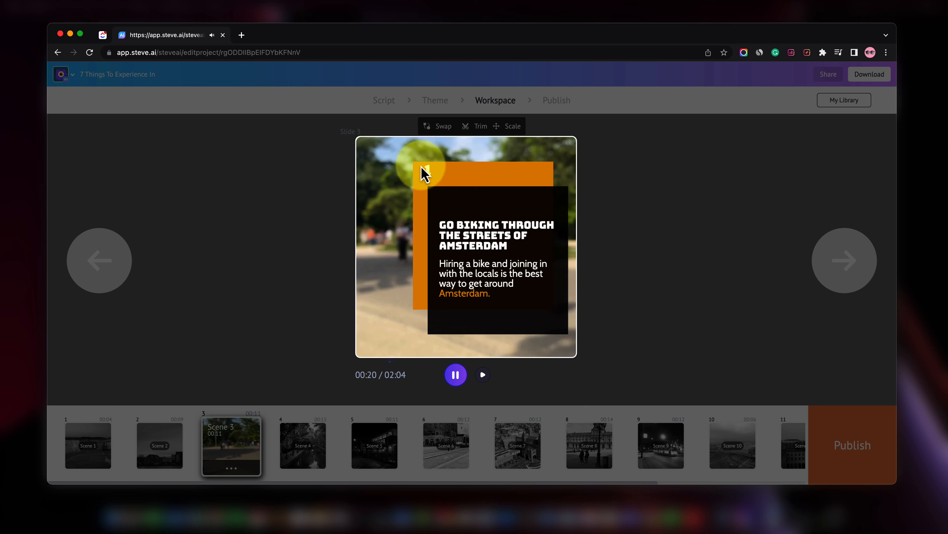
left_click(456, 376)
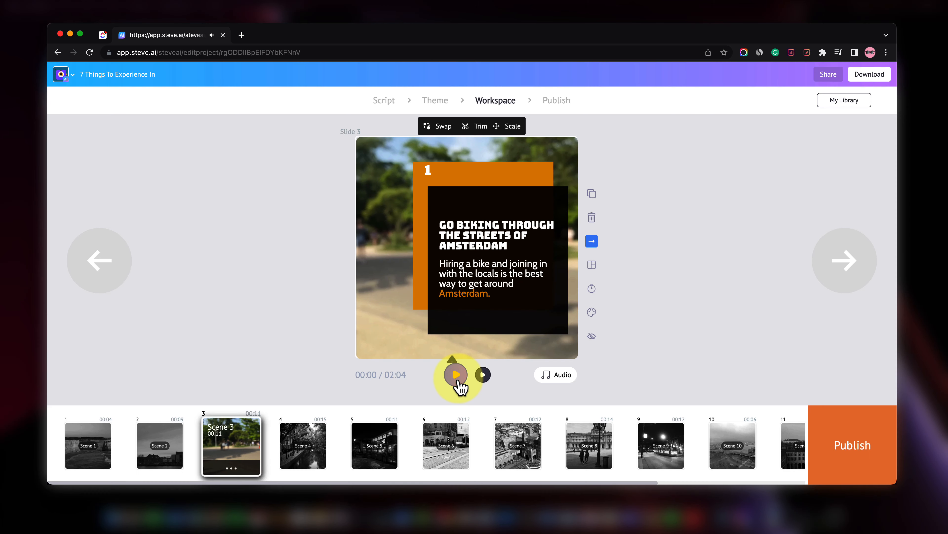
left_click(482, 376)
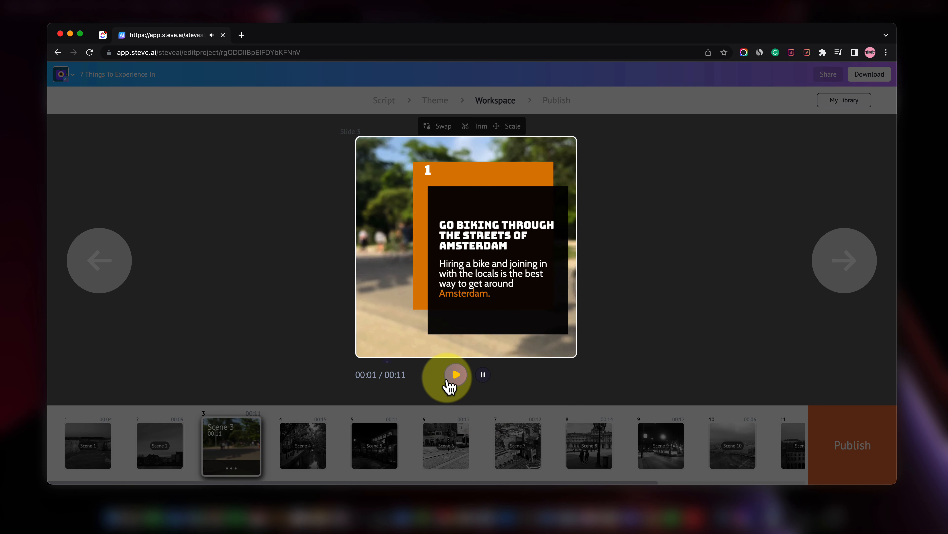
left_click(455, 376)
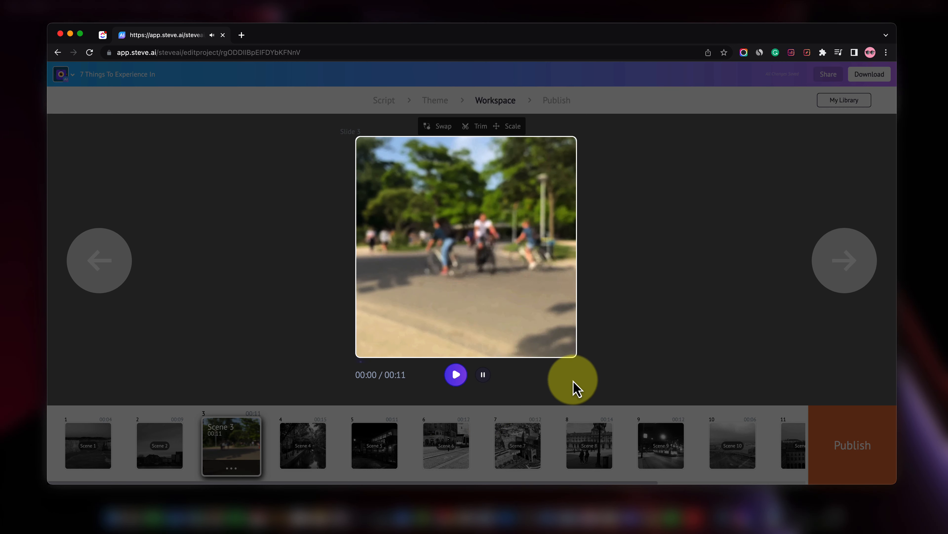
left_click(487, 381)
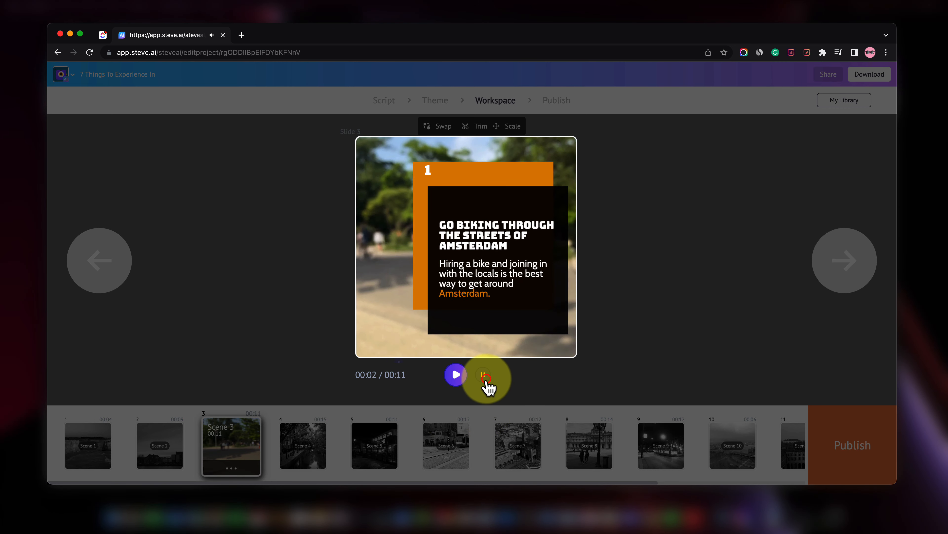
- Preview Scene 4, about De 9 Straatjes, as a single scene and stop the playback
left_click(303, 445)
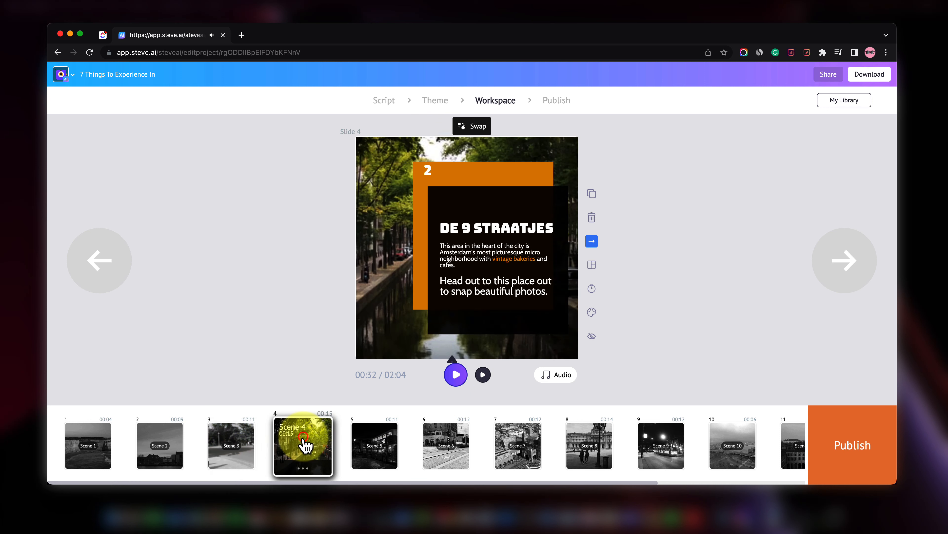
left_click(456, 374)
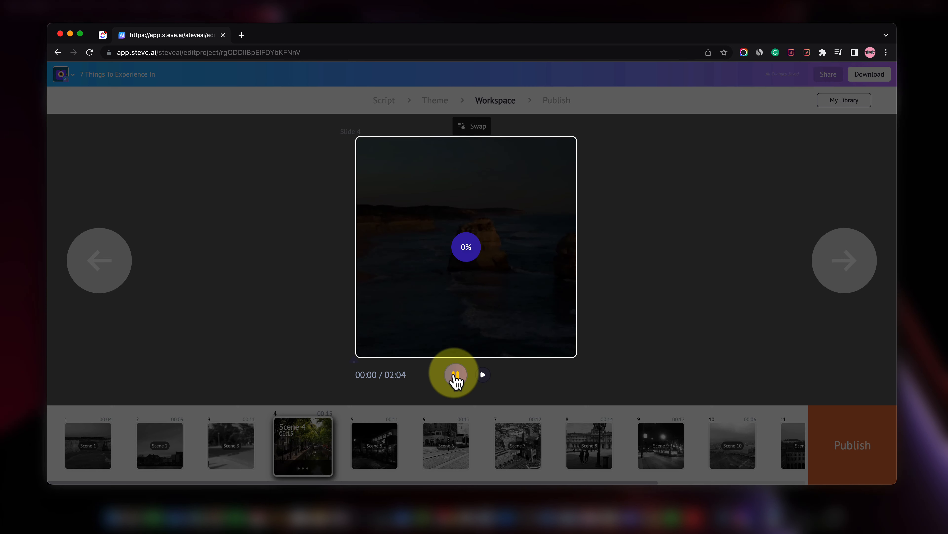
left_click(456, 375)
left_click(477, 376)
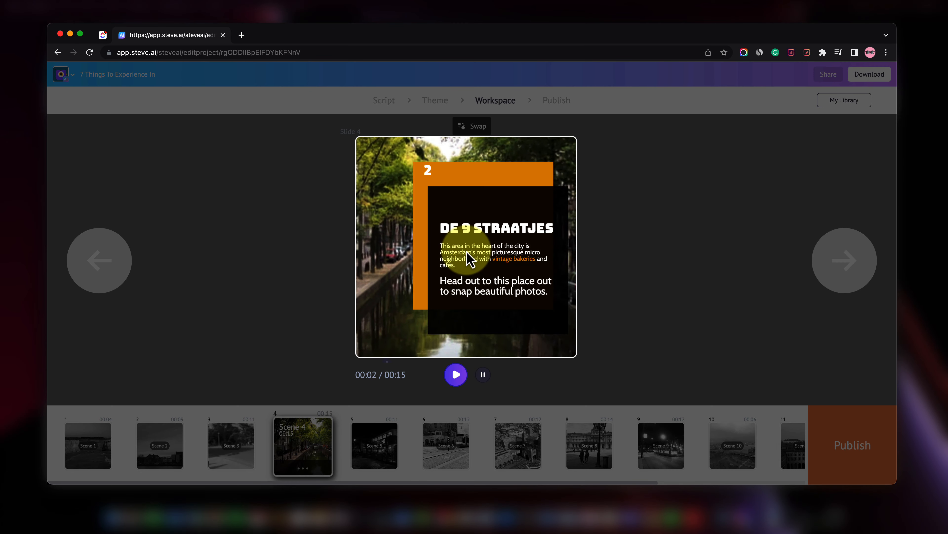
left_click(483, 375)
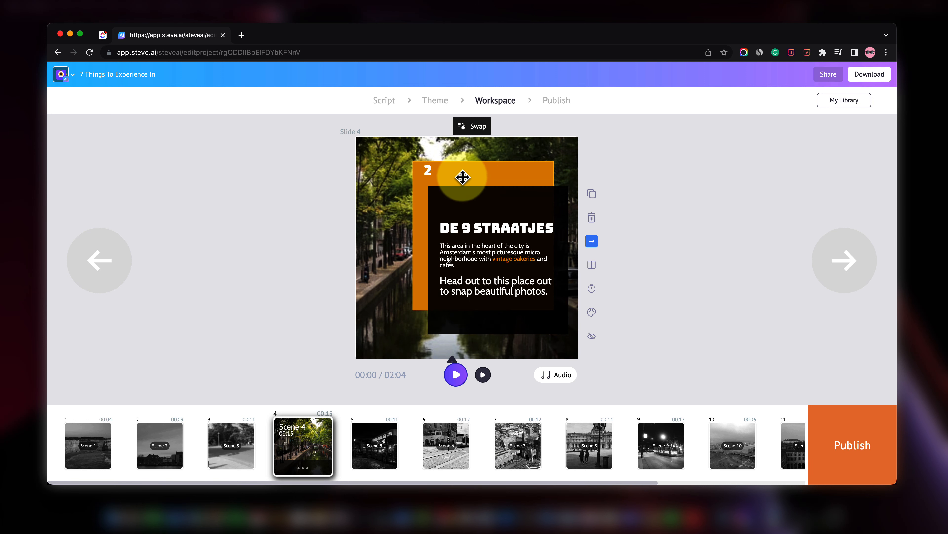
- Nudge the orange rectangle on Scene 4 slightly up and to the left, and select the black text background box
left_click(431, 178)
left_click(478, 176)
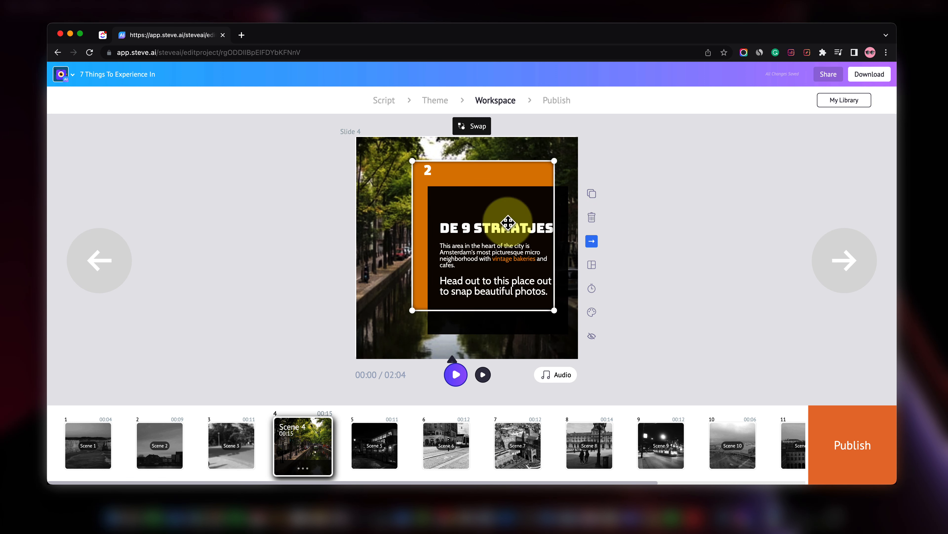
left_click_drag(514, 179, 509, 170)
left_click(510, 327)
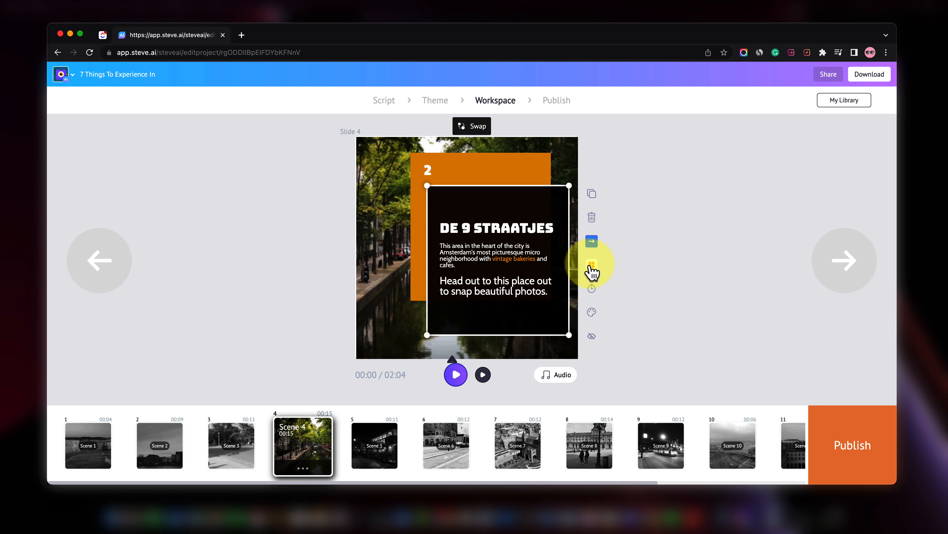
- Apply the layout with the photo beside a full-height text panel to Scene 4, and change the color theme to color_3
left_click(591, 266)
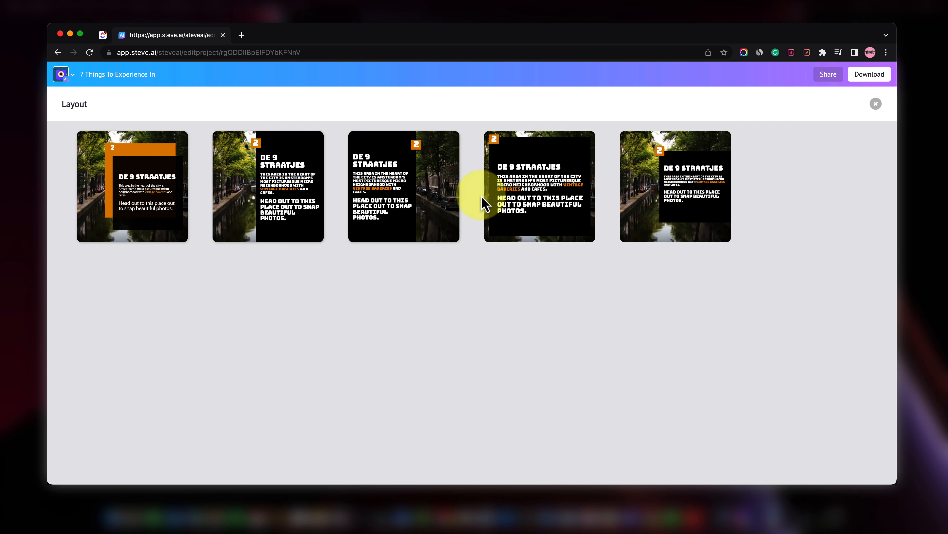
left_click(296, 188)
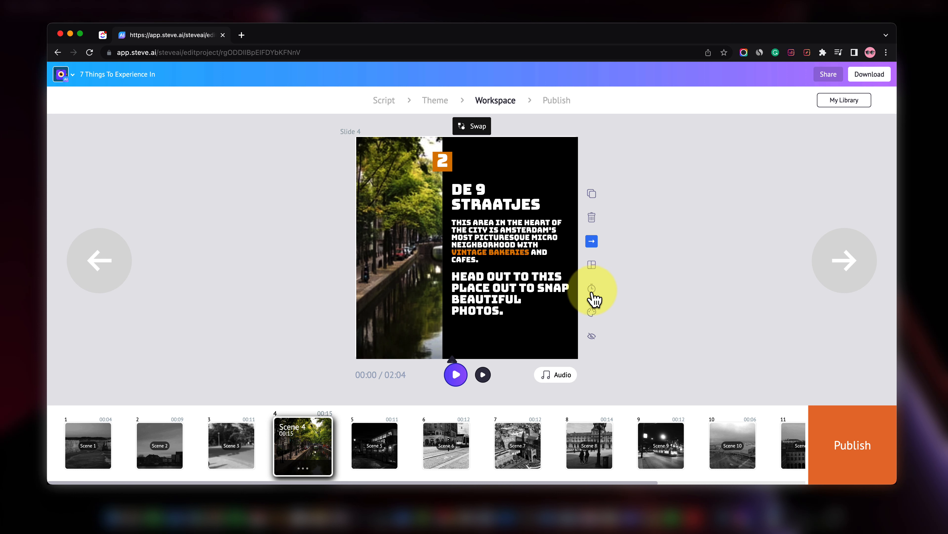
left_click(591, 312)
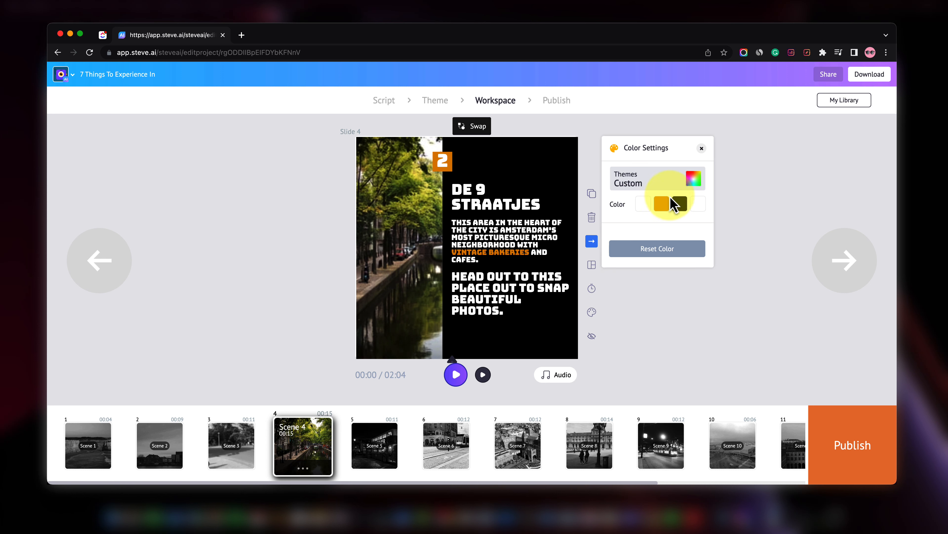
left_click(624, 181)
left_click(642, 217)
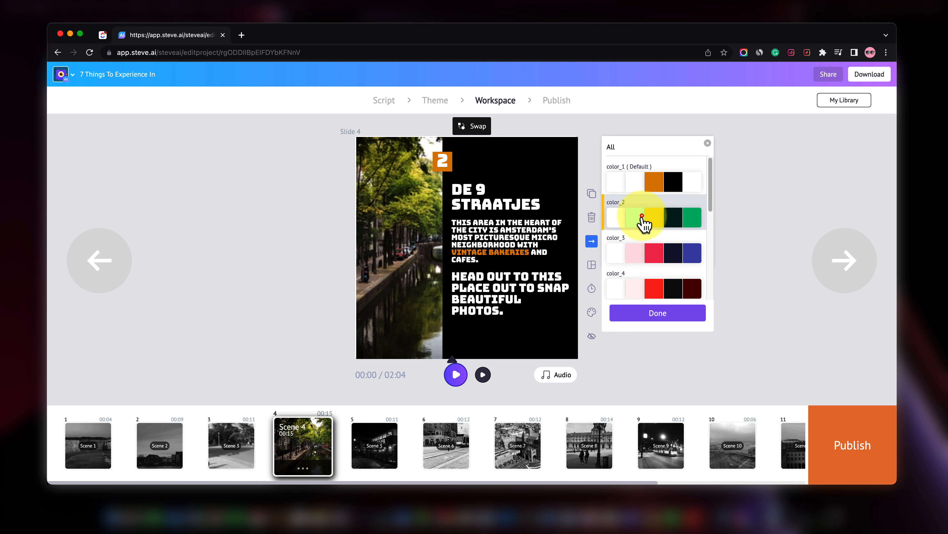
left_click(644, 254)
left_click(644, 289)
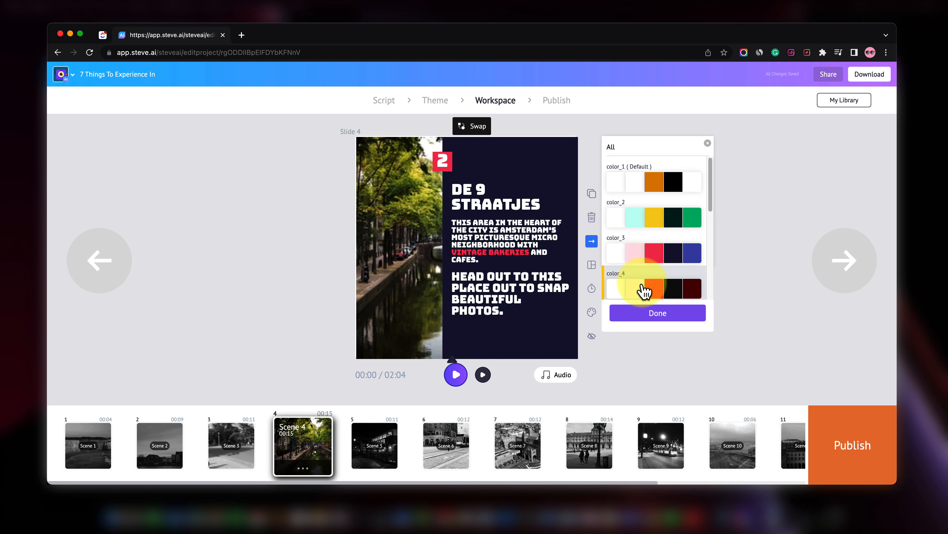
left_click(650, 259)
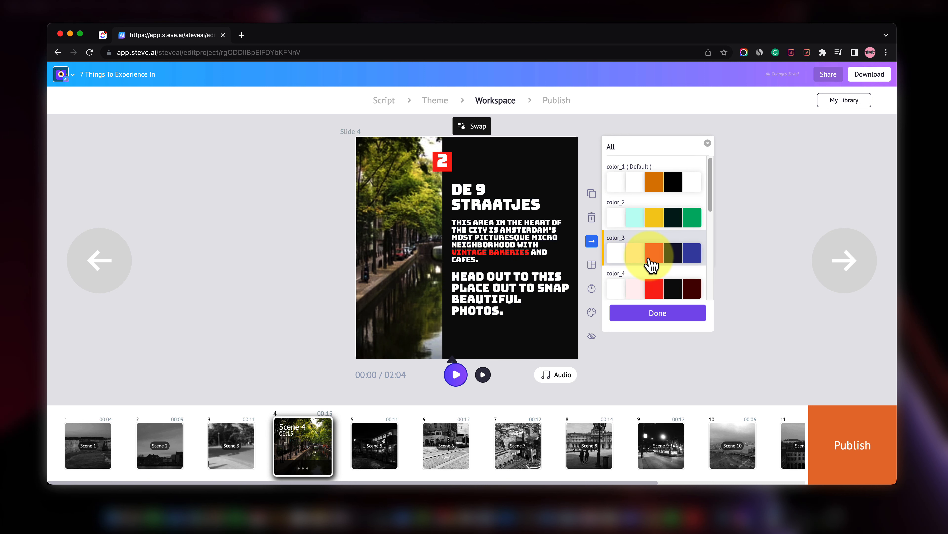
left_click(654, 314)
left_click(656, 276)
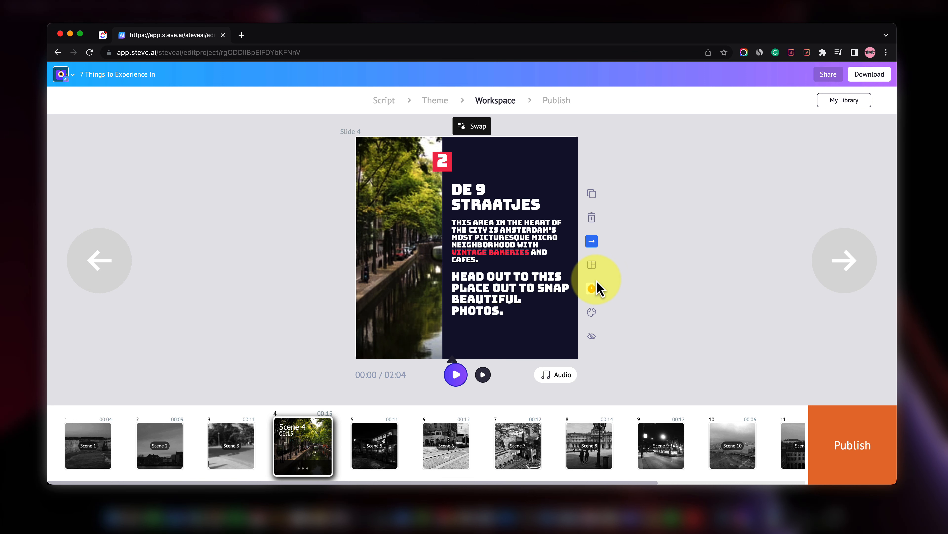
- Check how the new color theme looks on Scene 2 and Scene 3
left_click(591, 312)
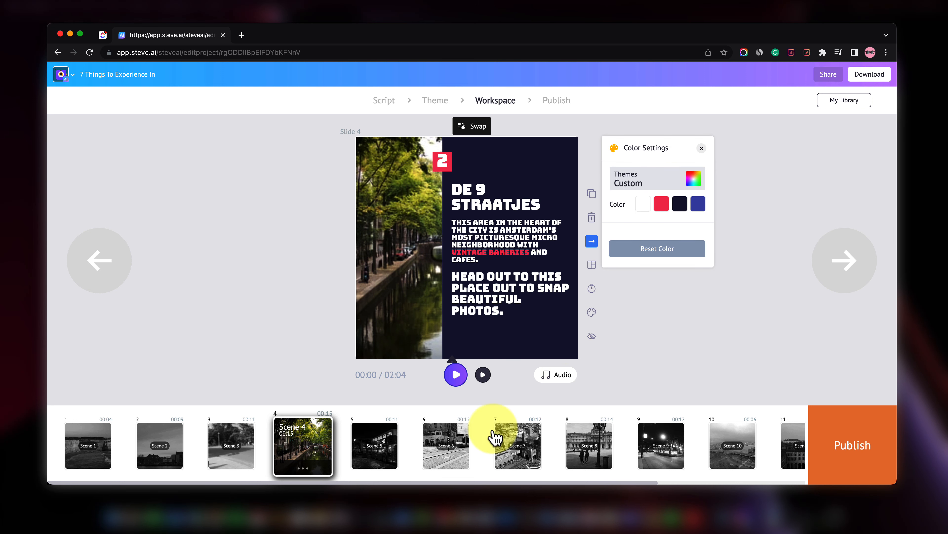
left_click(229, 456)
left_click(172, 449)
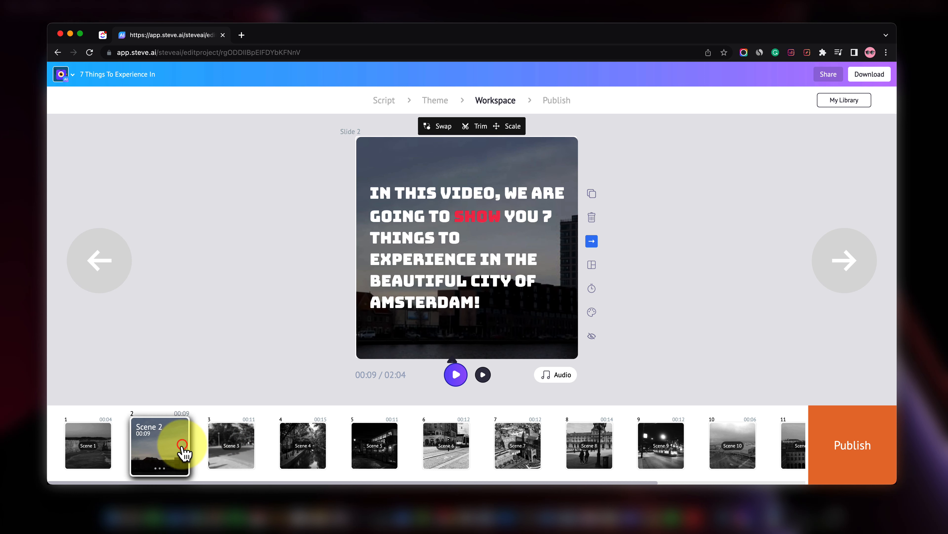
left_click(219, 449)
left_click_drag(437, 189, 452, 172)
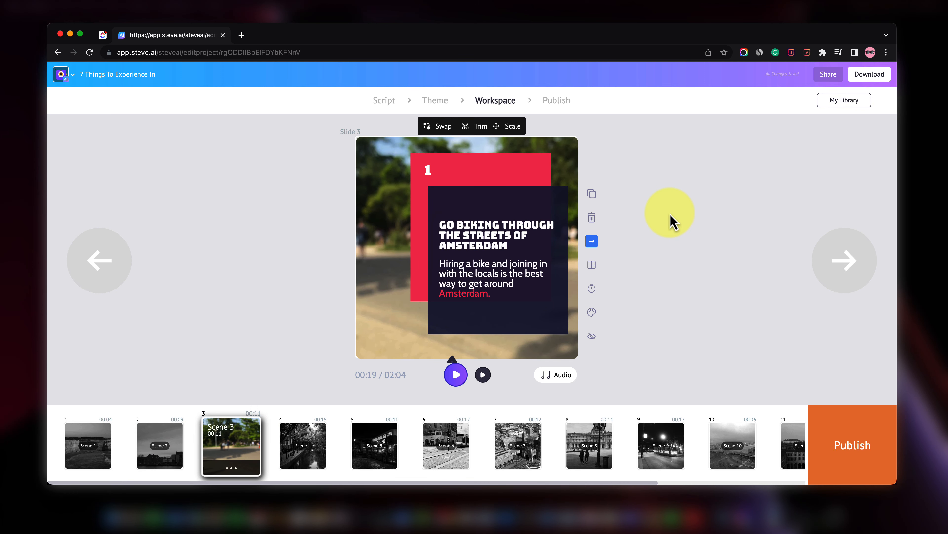
- Highlight the word "joining" in the body text of Scene 3 and apply the change
left_click(454, 226)
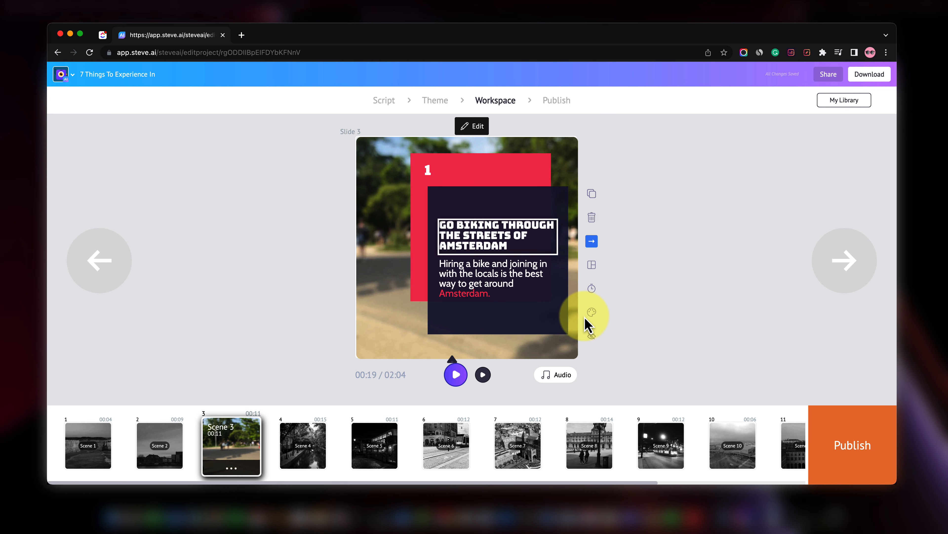
left_click(471, 127)
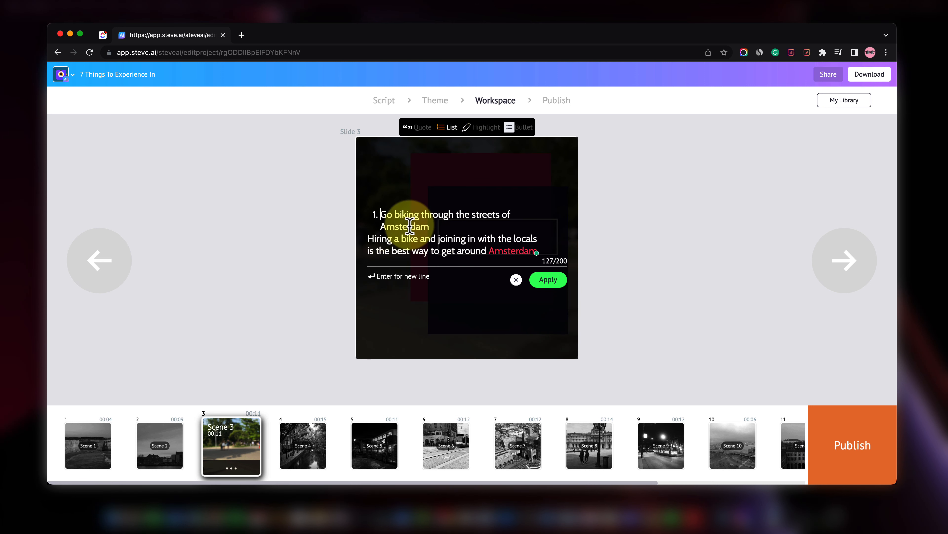
left_click(463, 242)
double_click(463, 242)
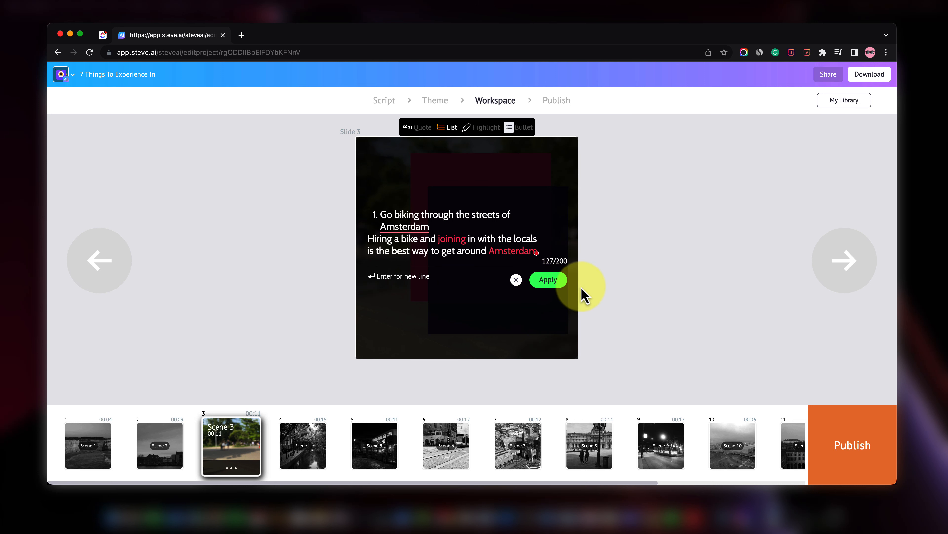
left_click(547, 279)
- Remove the highlight from the word "Amsterdam" at the end of Scene 3's body text and apply the change
left_click(482, 284)
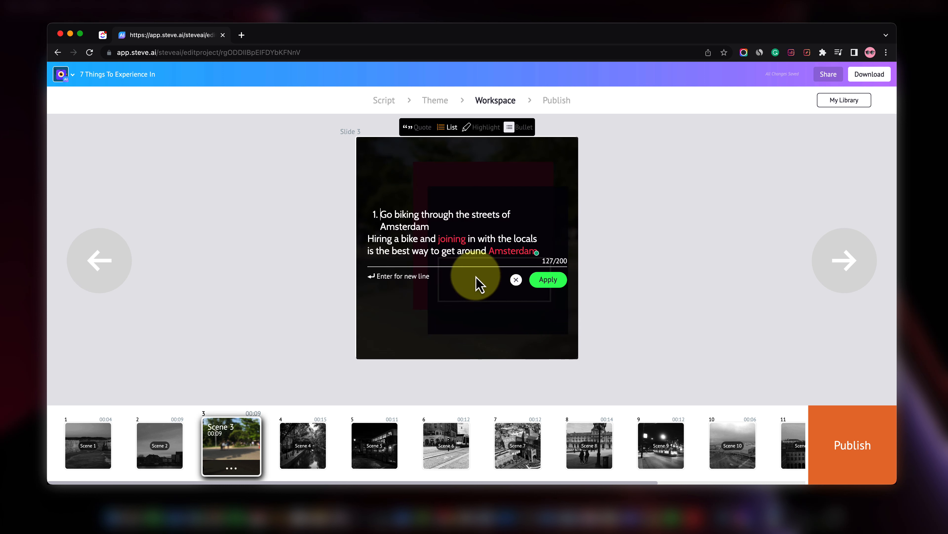
double_click(523, 251)
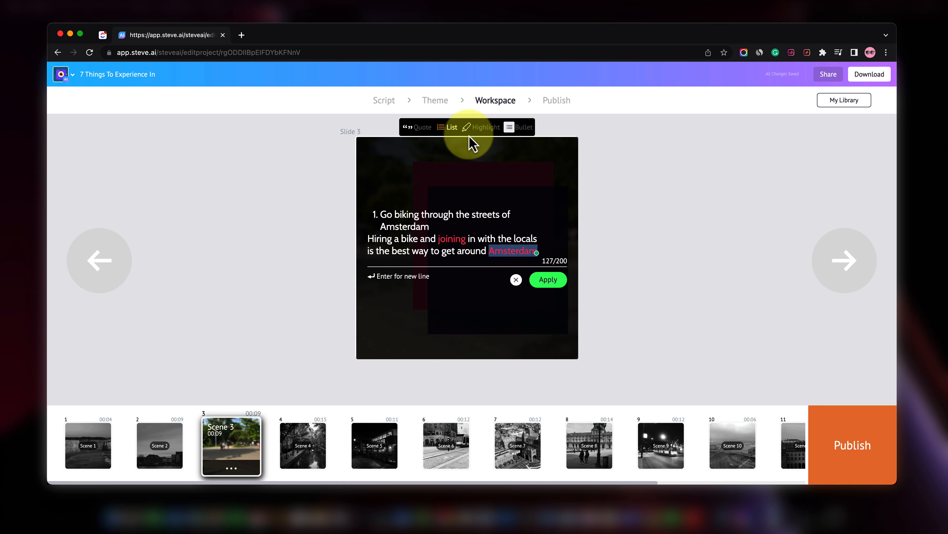
left_click(480, 127)
left_click(538, 281)
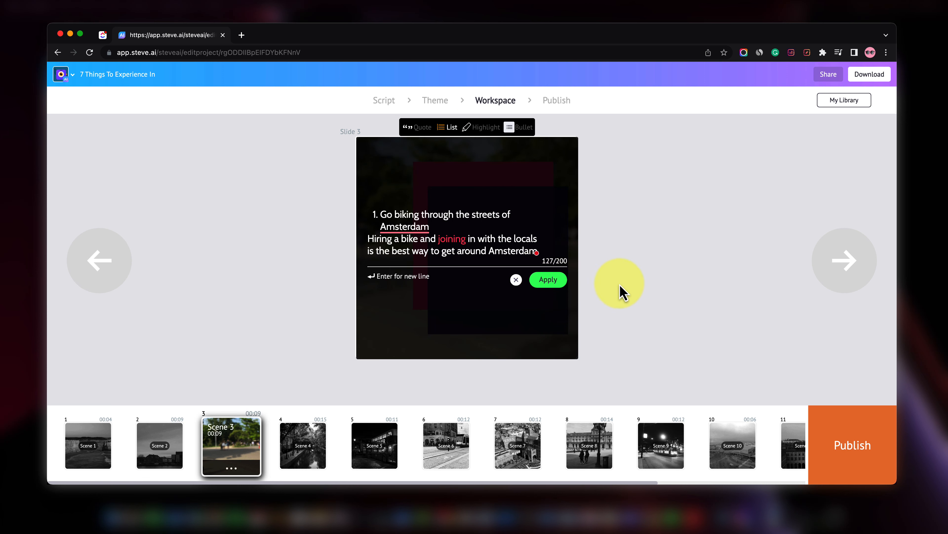
double_click(490, 232)
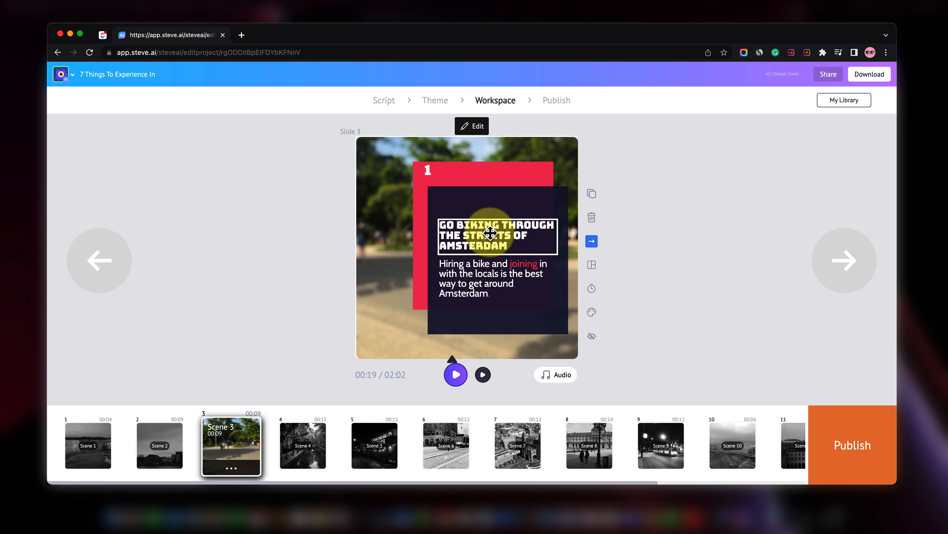
left_click_drag(383, 215, 433, 226)
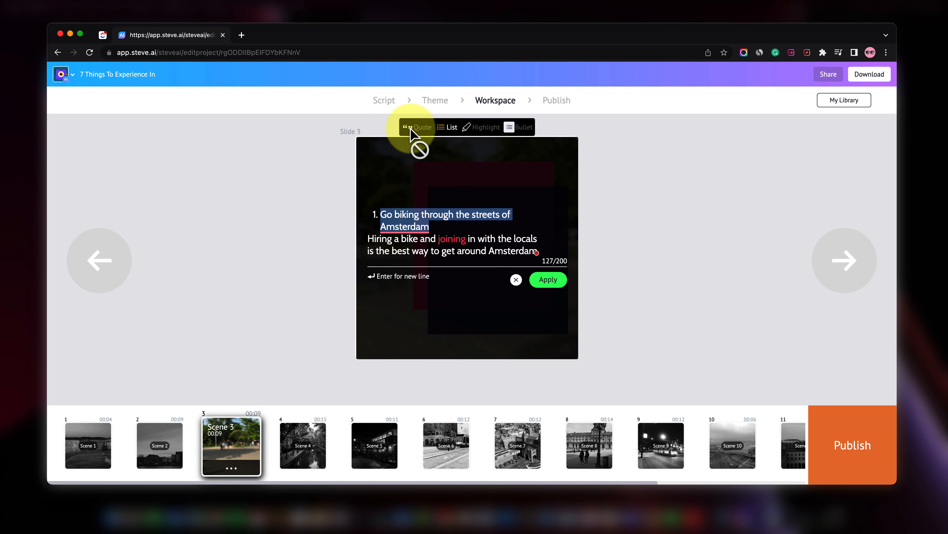
left_click(405, 226)
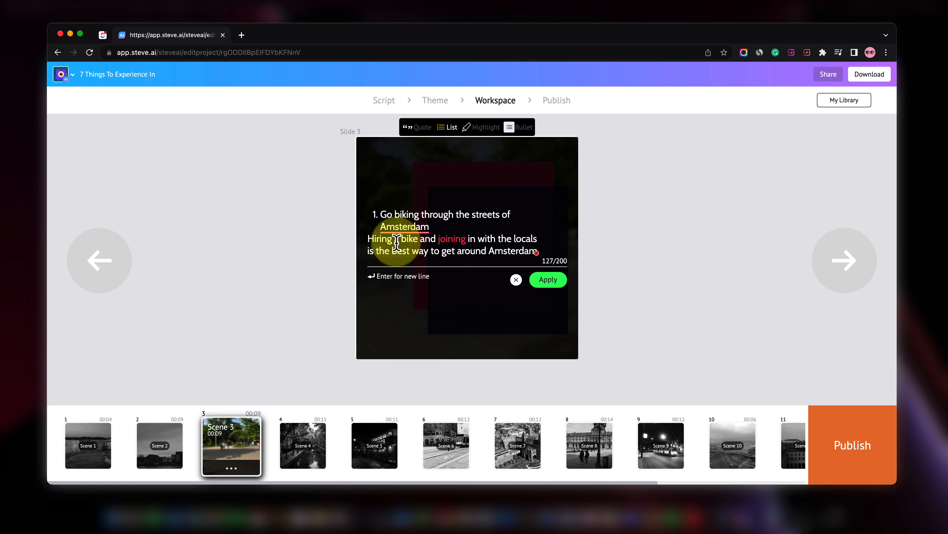
triple_click(377, 243)
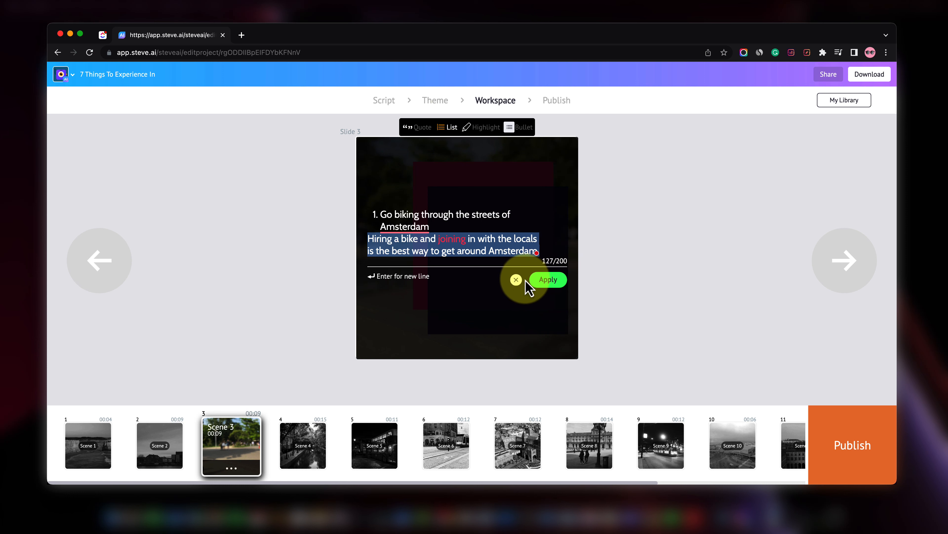
left_click(516, 279)
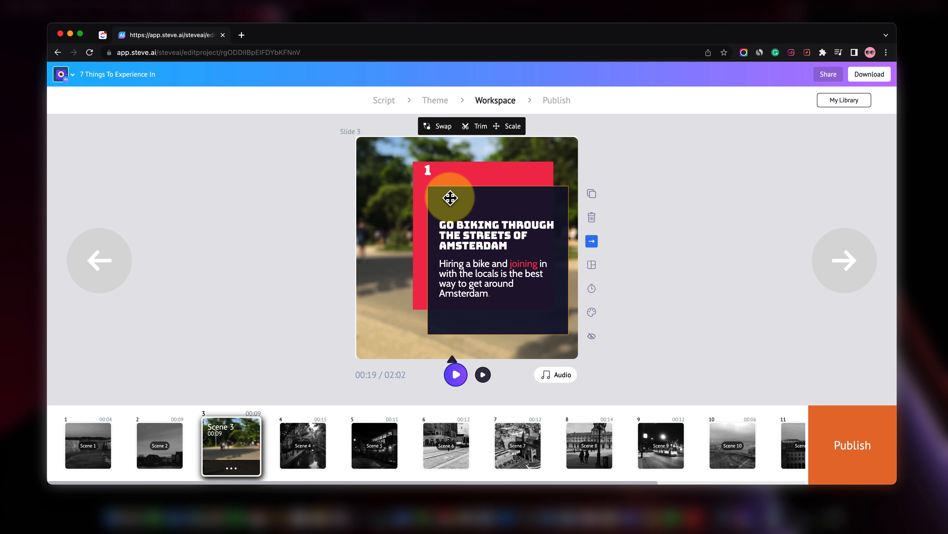
left_click(422, 175)
left_click(471, 127)
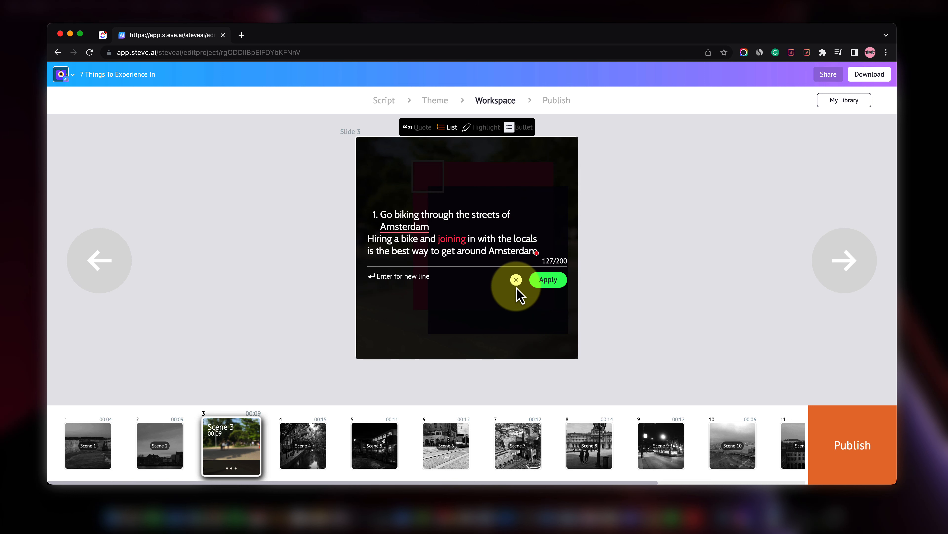
left_click(516, 280)
left_click(505, 288)
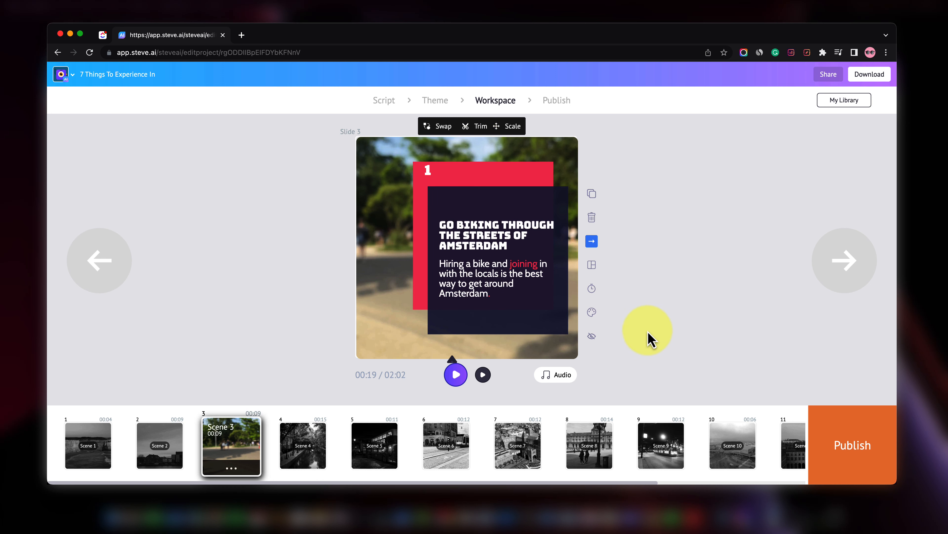
- Try hiding the text in the current slide and in all slides, and turn both options off again
left_click(592, 336)
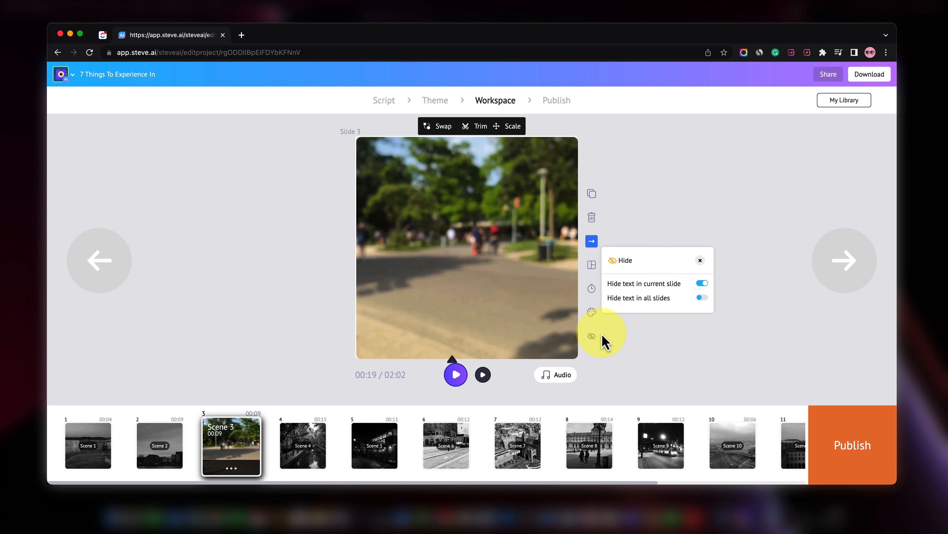
left_click(702, 284)
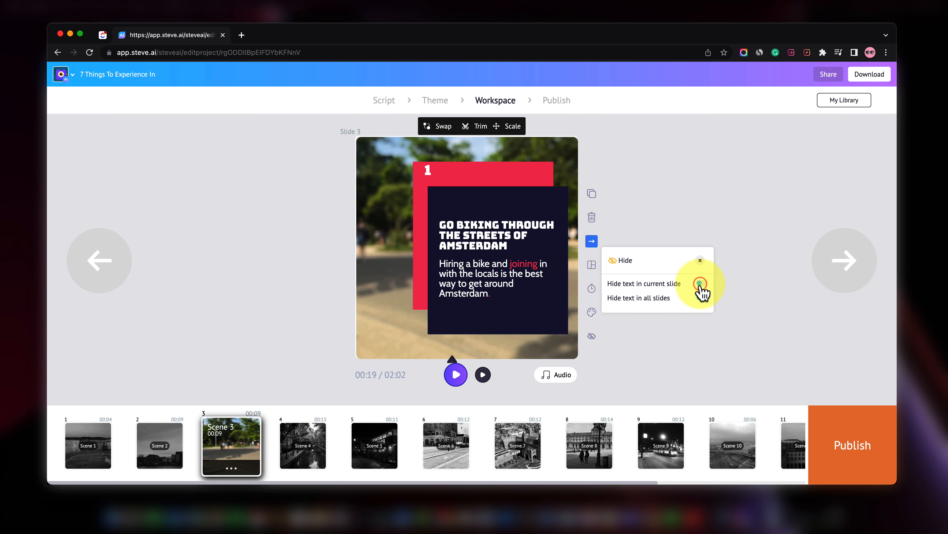
left_click(701, 285)
left_click(701, 285)
left_click(701, 298)
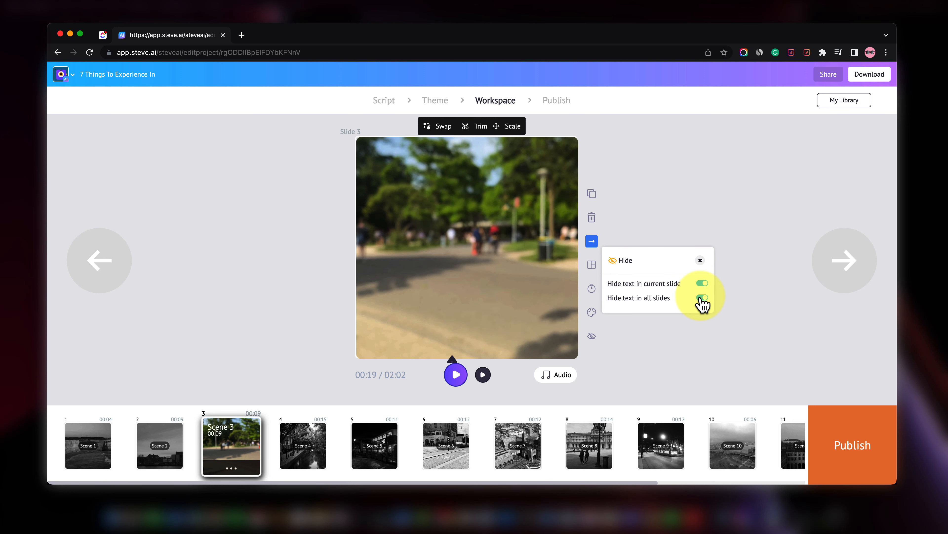
left_click(701, 298)
left_click(700, 261)
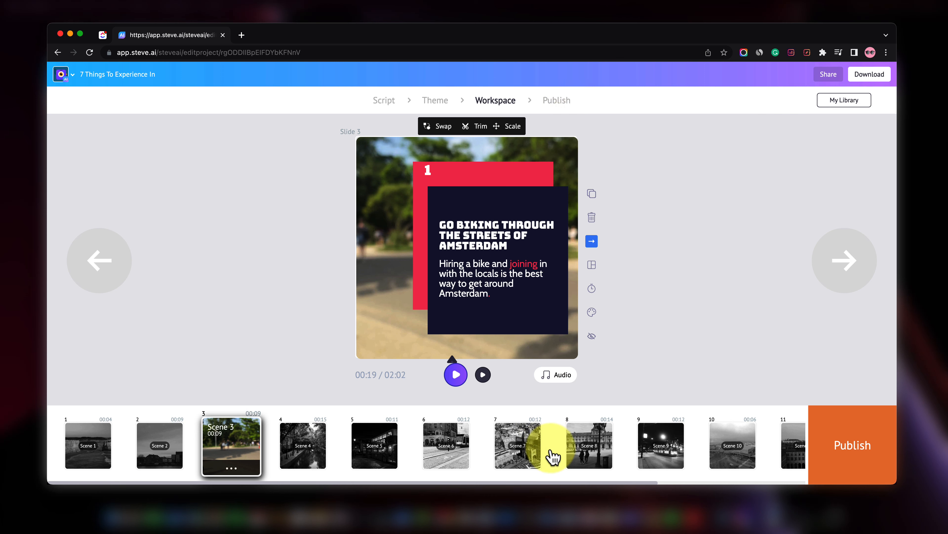
- Replace the voice-over with the US English female voice Kimberly, sampling it before generating, and play the opening of the video briefly
left_click(564, 378)
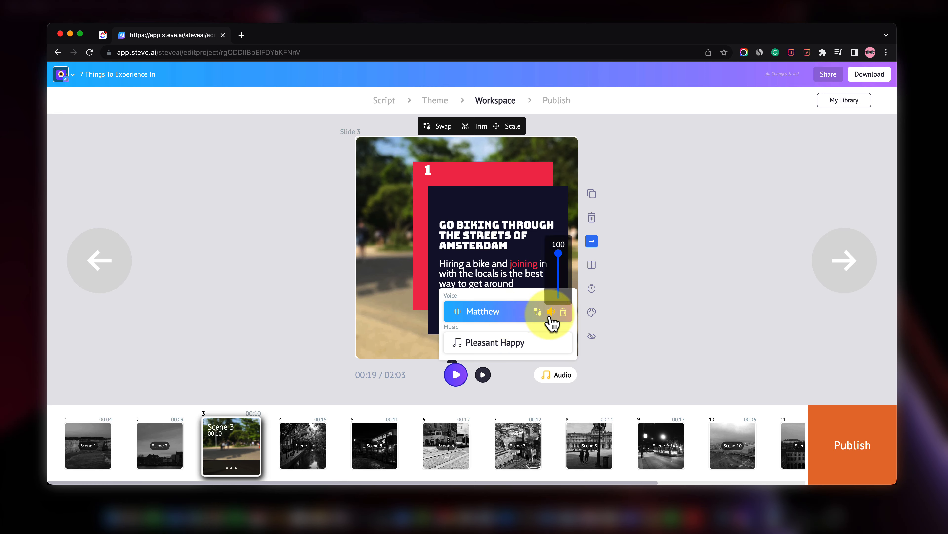
left_click(539, 312)
left_click(467, 276)
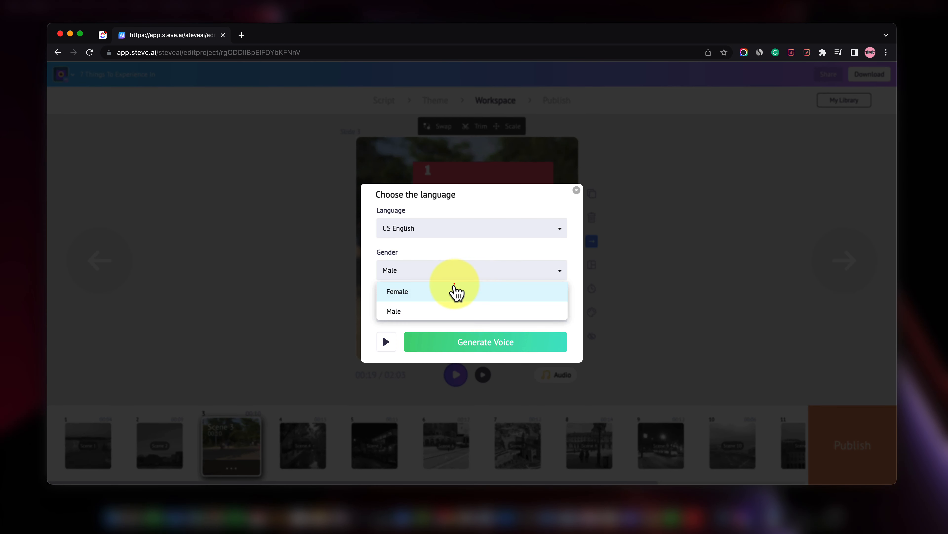
left_click(455, 291)
left_click(444, 311)
left_click(431, 256)
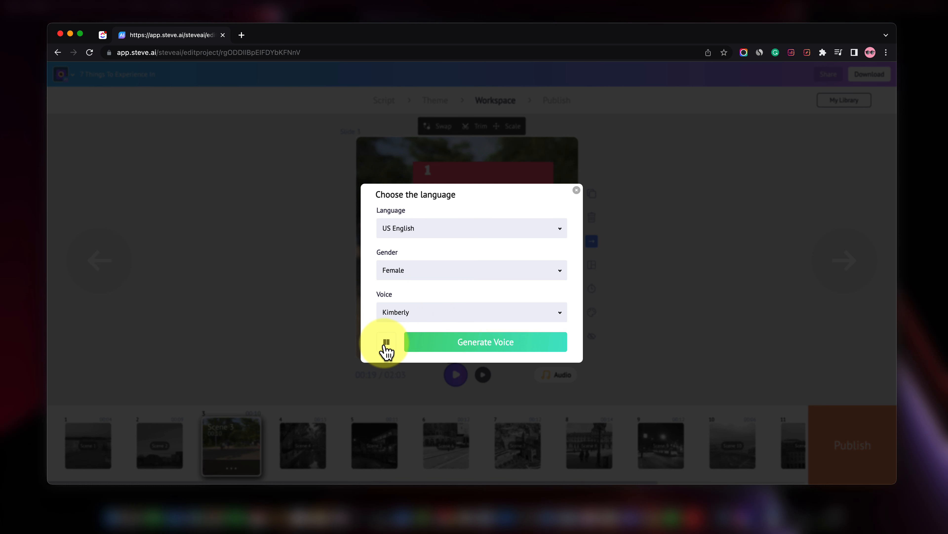
left_click(387, 342)
left_click(470, 351)
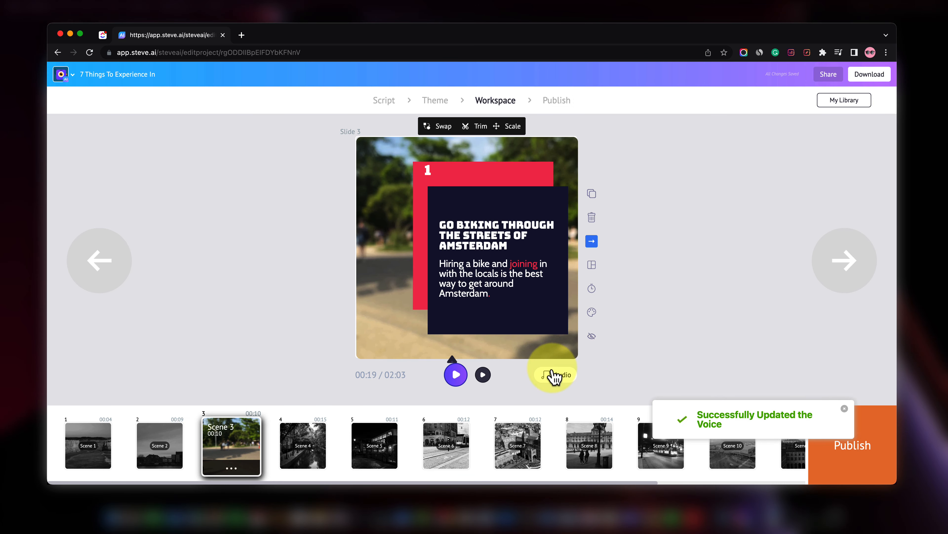
left_click(454, 375)
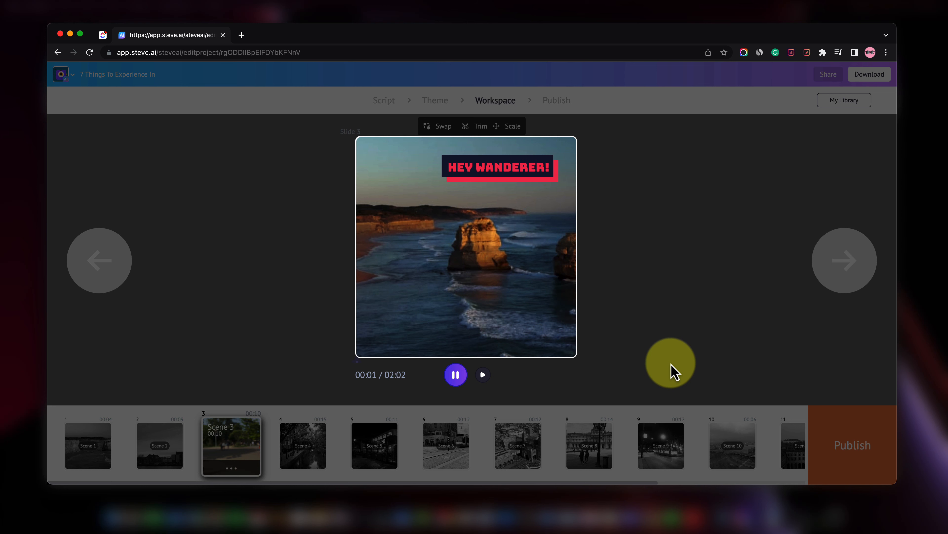
left_click(456, 374)
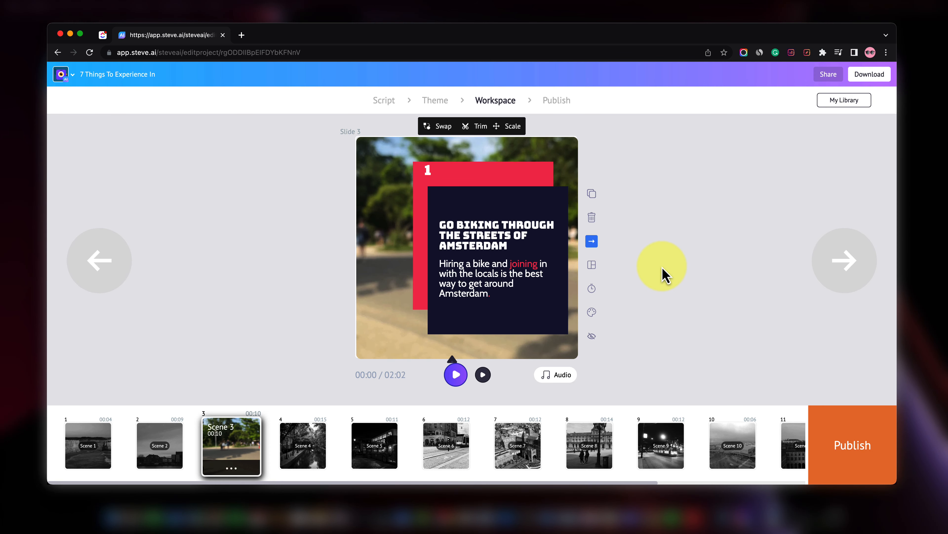
- Lower the Kimberly voice-over's volume to about 73, then sample the US English female voice Kimberly and generate the voice-over again
left_click(557, 374)
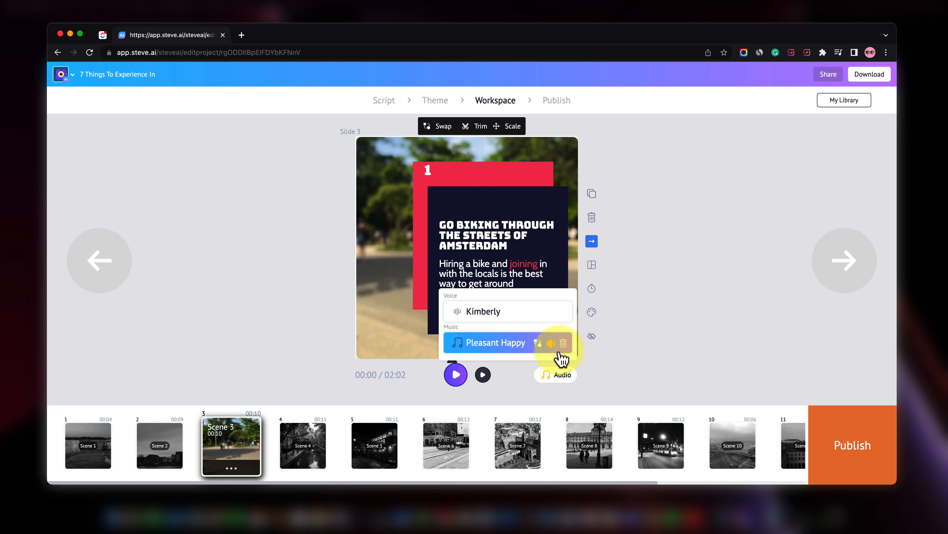
mouse_move(550, 312)
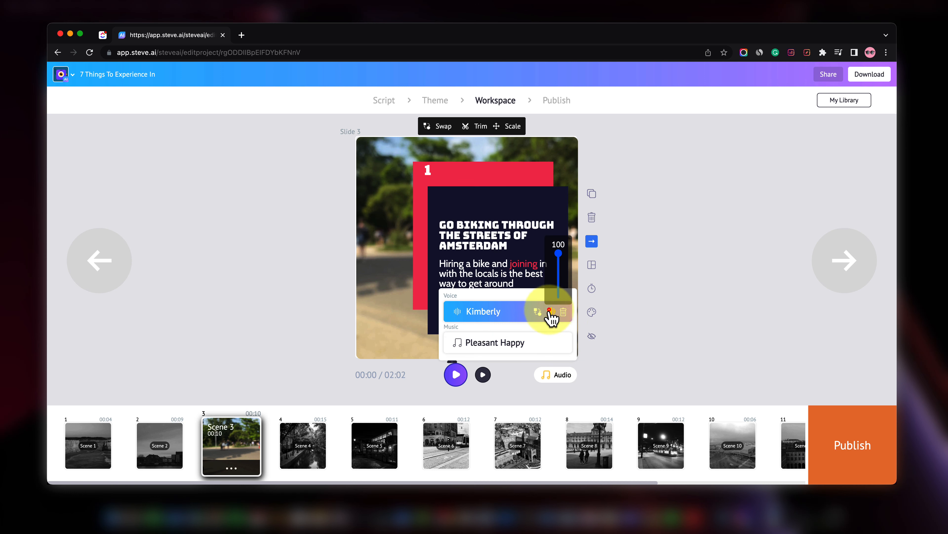
left_click(561, 258)
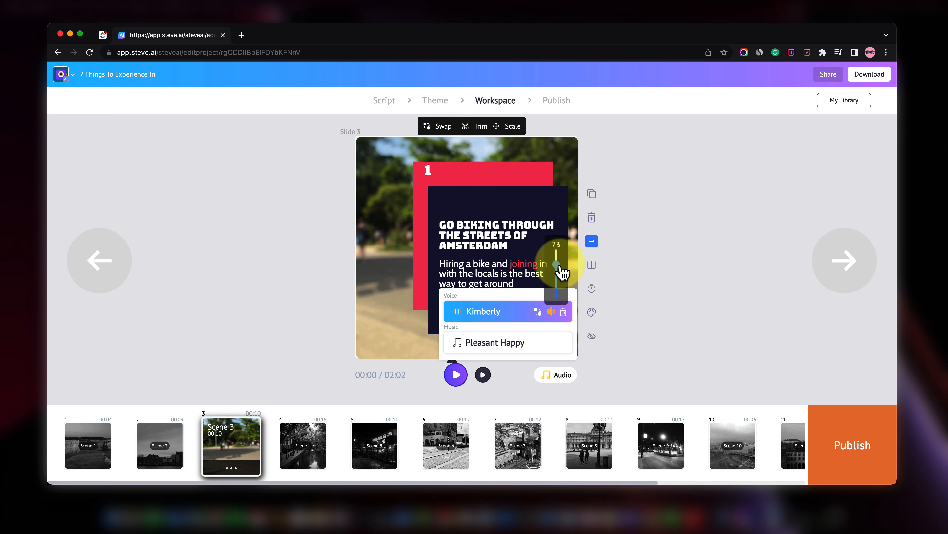
left_click(537, 312)
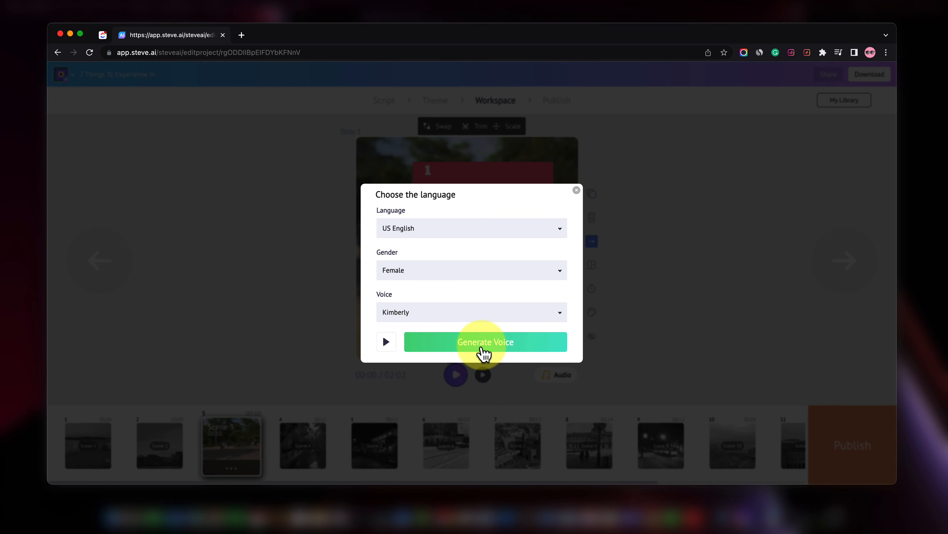
left_click(388, 340)
left_click(485, 351)
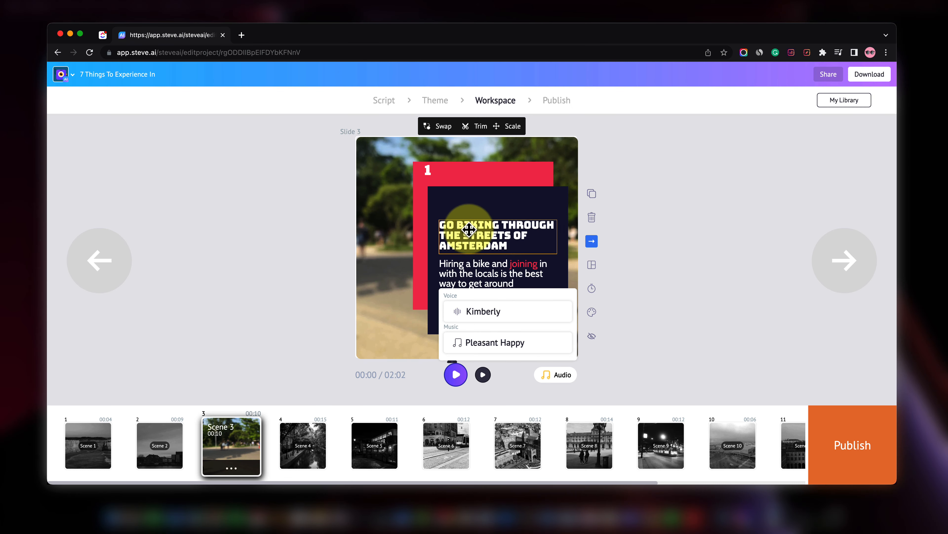
left_click(608, 365)
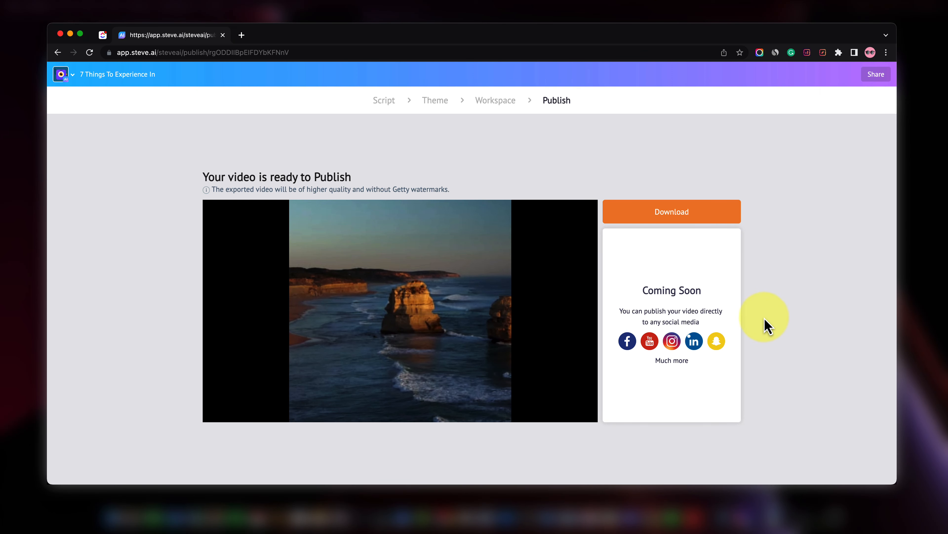
- Copy the site address app.steve.ai and open it in a new browser tab
left_click(159, 53)
right_click(148, 50)
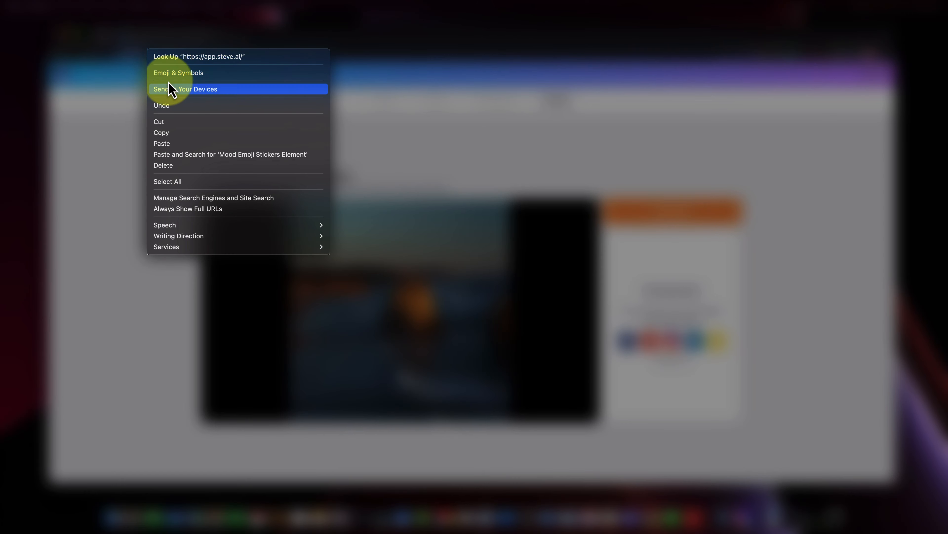
left_click(183, 133)
left_click(239, 36)
right_click(242, 53)
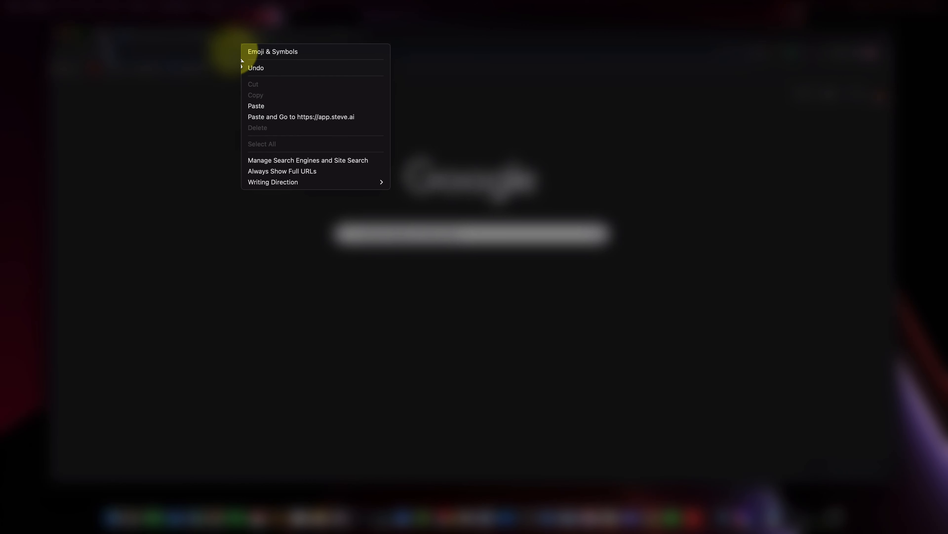
left_click(266, 117)
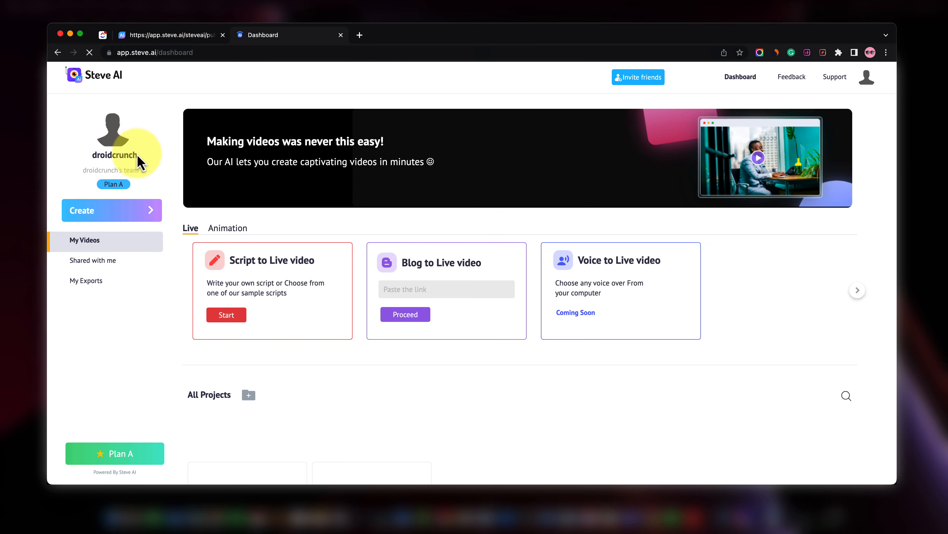
- Start a Script to Animation video with a sample script, using ratio Horizontal (16:9), category Advertisement and title Restaurant Promo
left_click(225, 230)
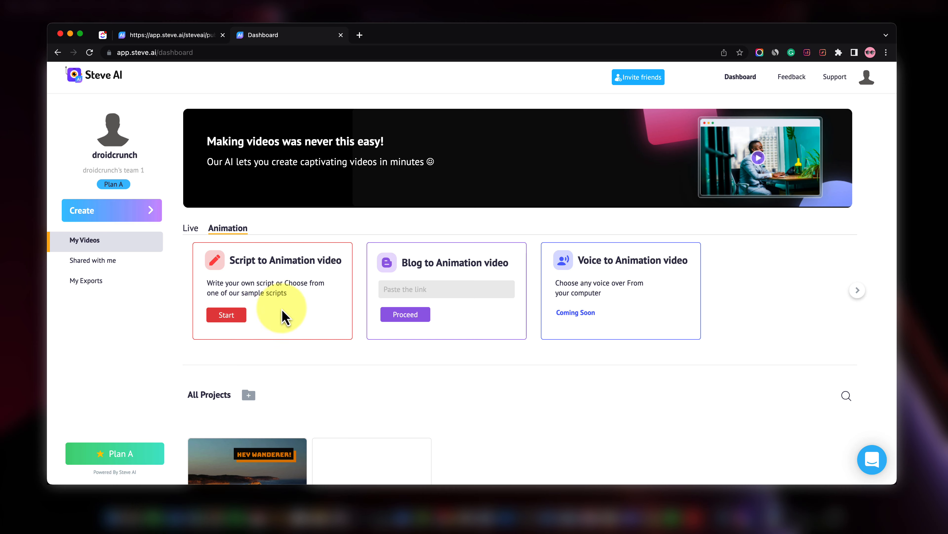
left_click(291, 306)
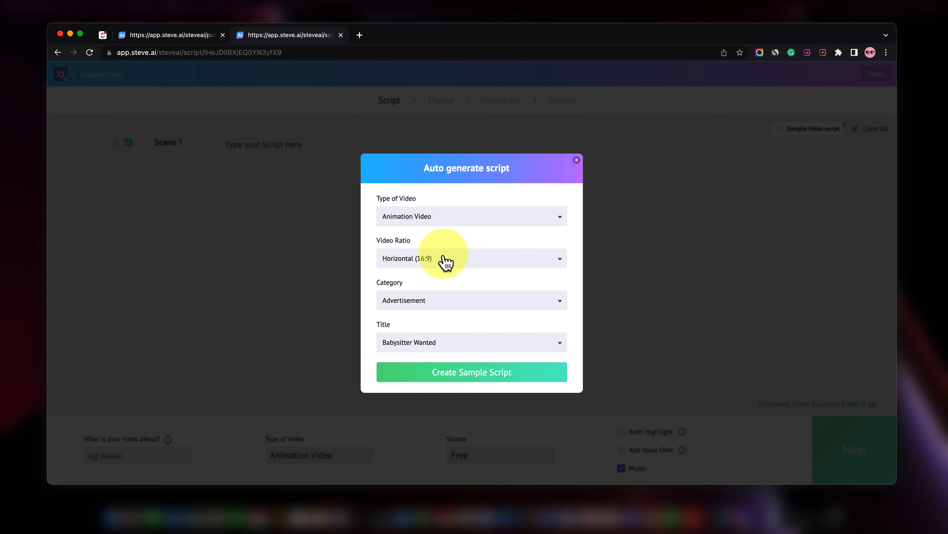
left_click(445, 263)
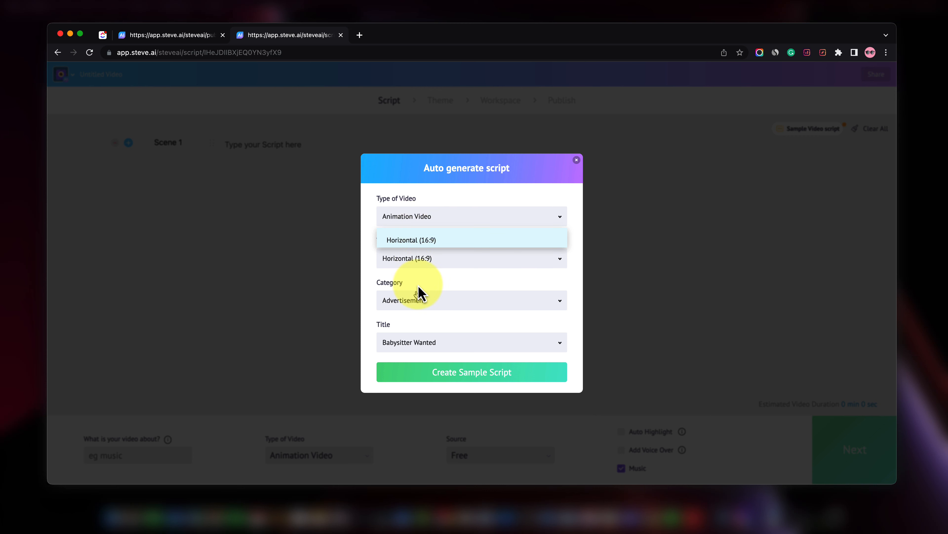
left_click(418, 308)
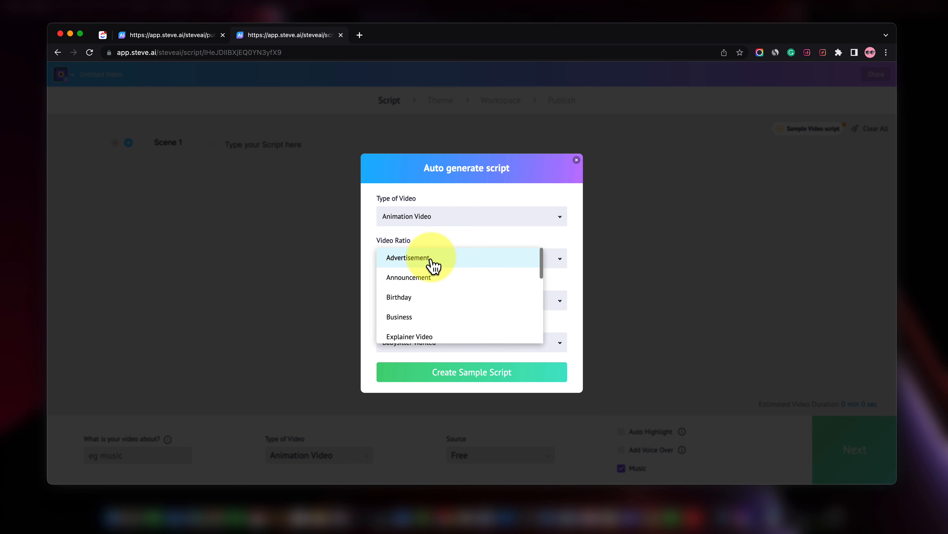
left_click(435, 272)
left_click(442, 348)
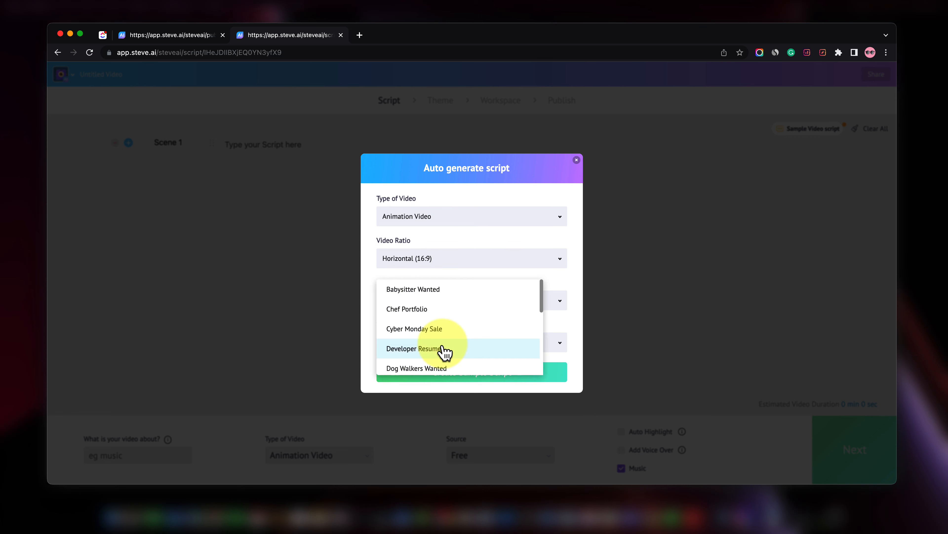
scroll(453, 331, "down", 10)
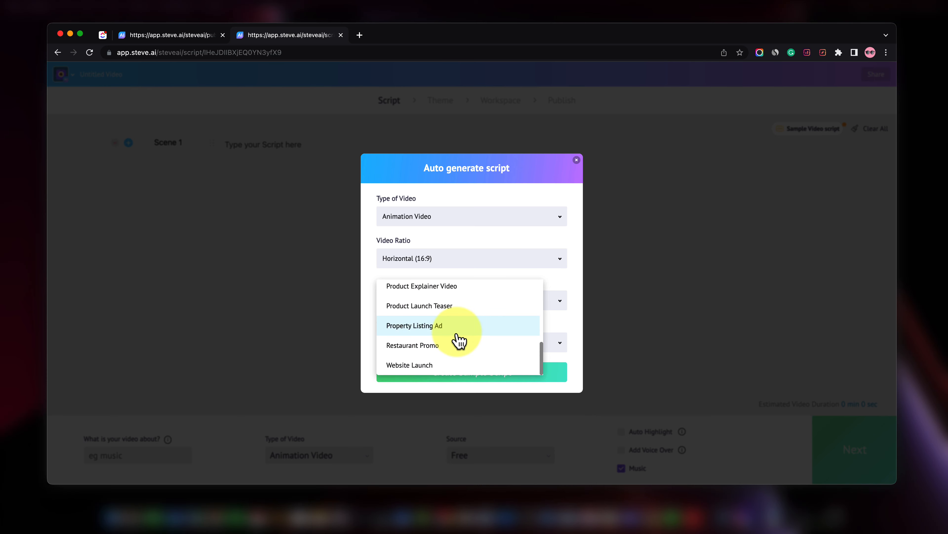
left_click(451, 346)
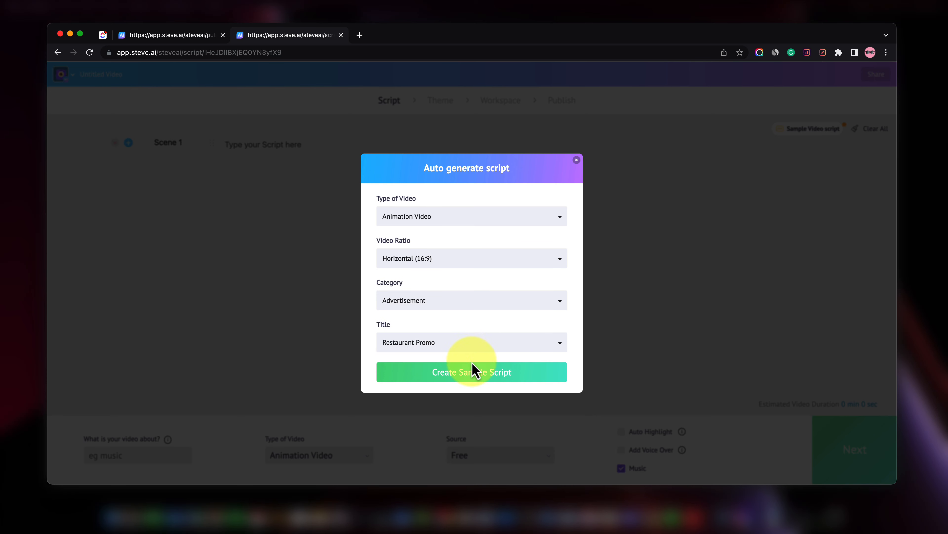
left_click(475, 370)
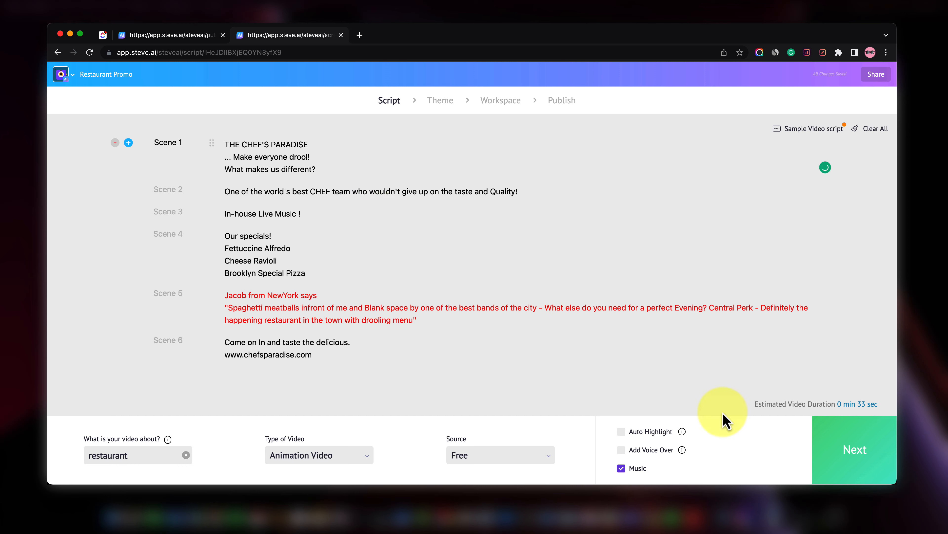
- Enable Auto Highlight and add a voice-over with the US English female voice Joanna, sampling it before generating
left_click(621, 432)
left_click(624, 450)
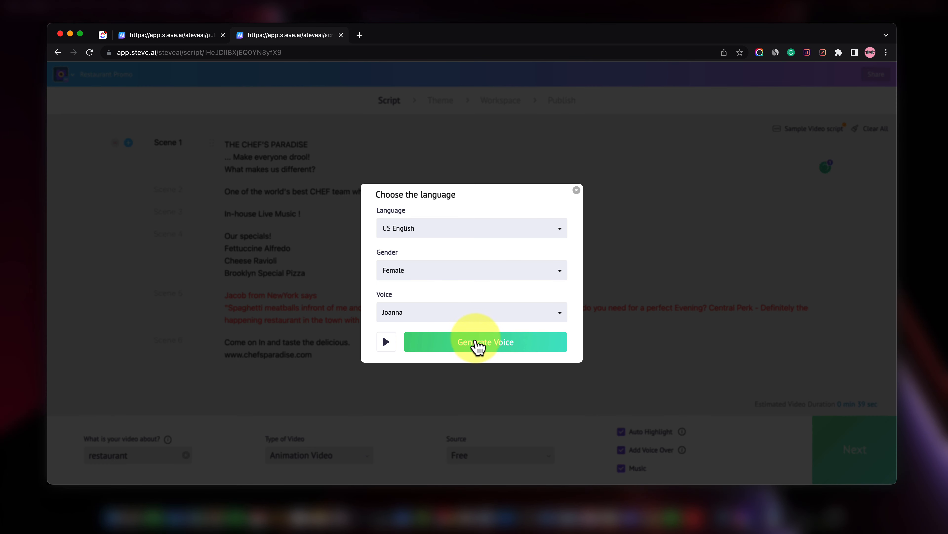
left_click(387, 342)
left_click(475, 344)
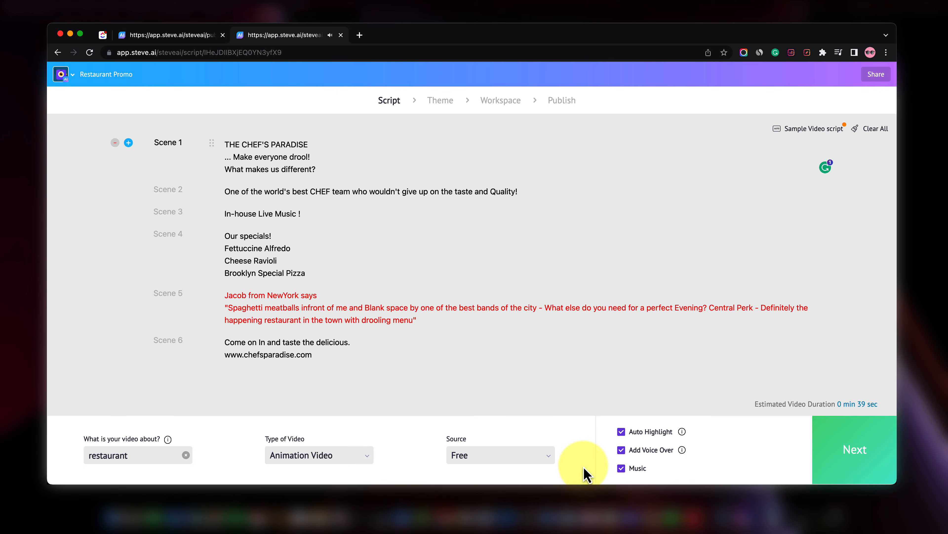
- Delete the over-limit Scene 5 with the customer quote from the script and continue to the theme selection
left_click(836, 453)
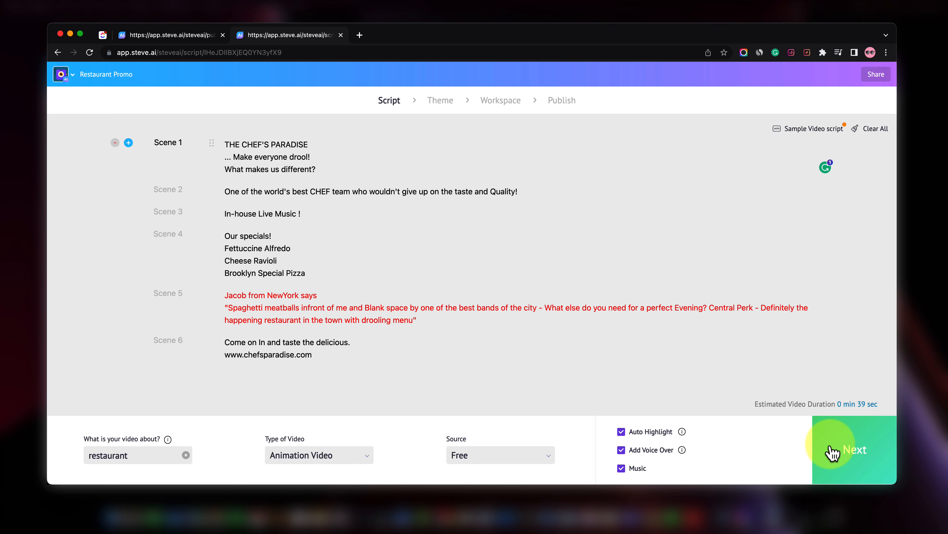
left_click(828, 451)
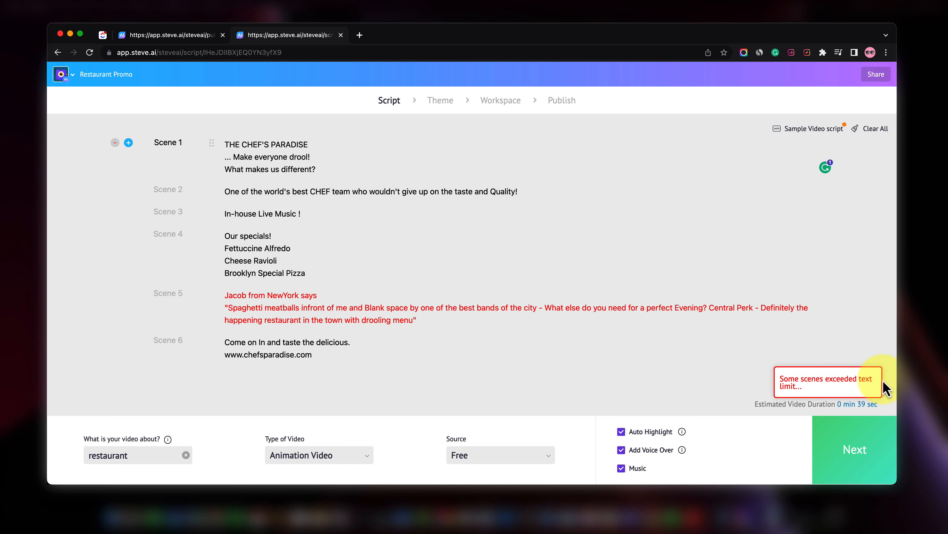
left_click(342, 317)
triple_click(341, 317)
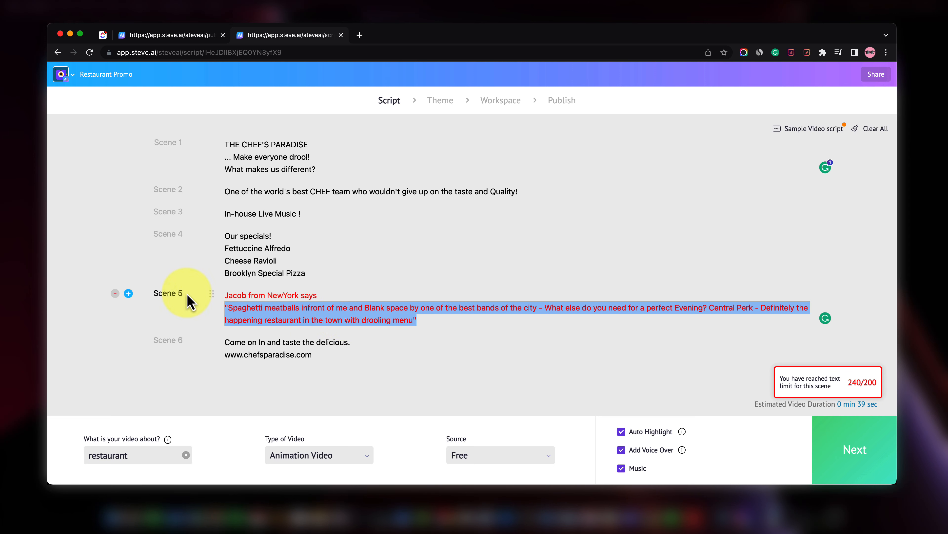
left_click(115, 294)
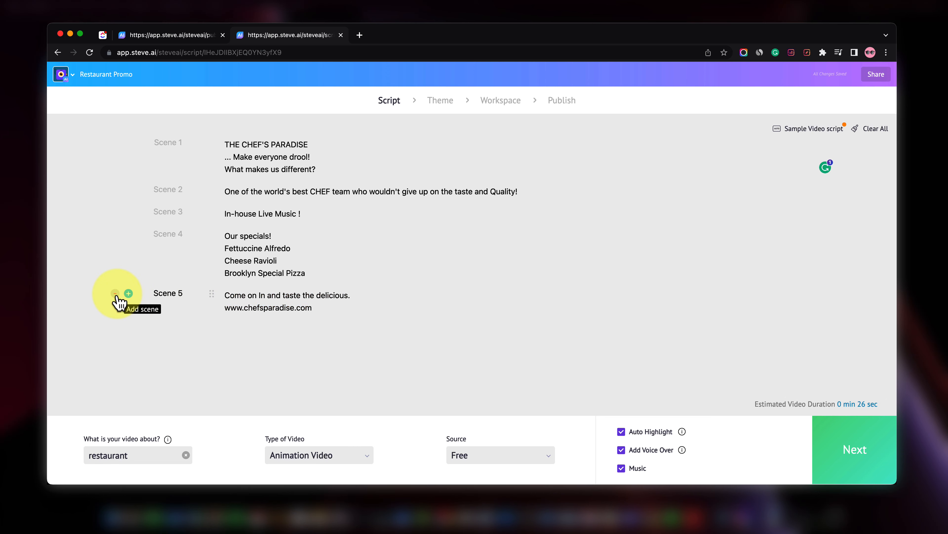
left_click(851, 453)
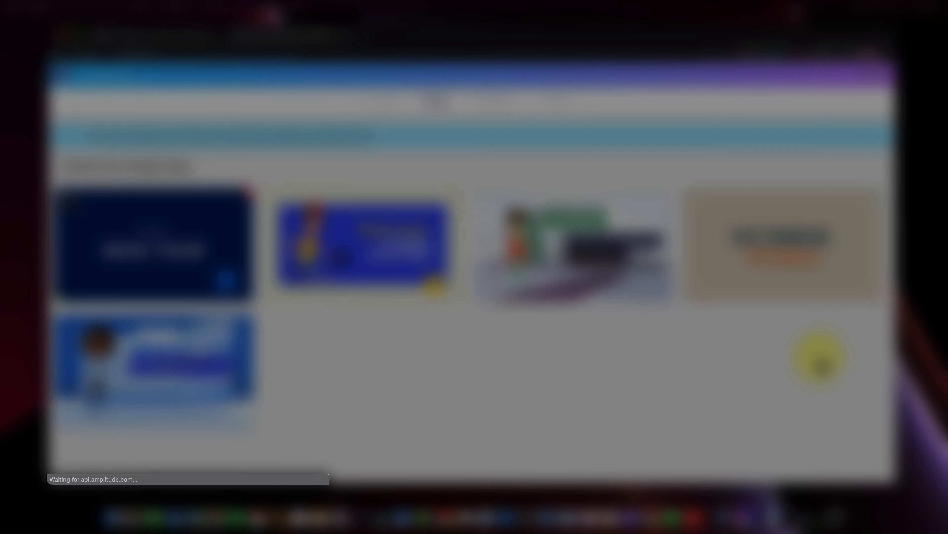
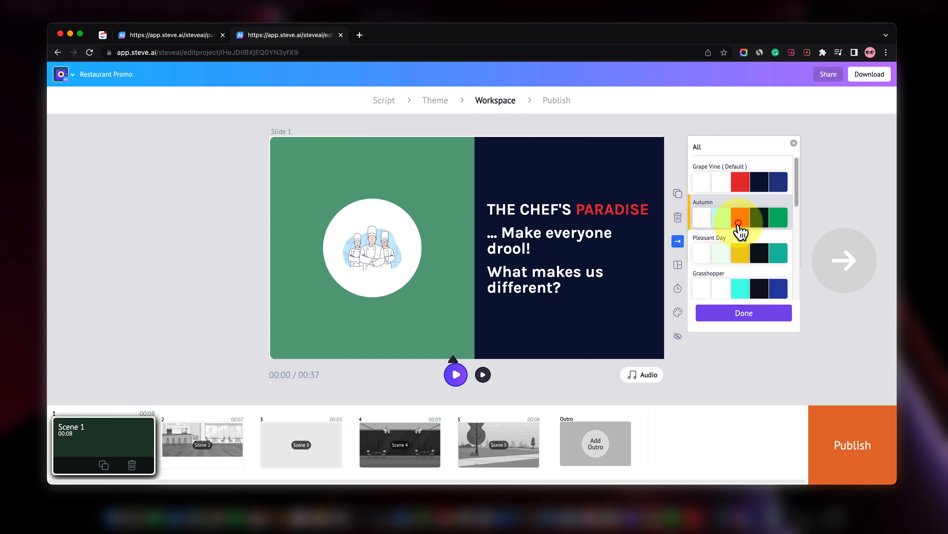
- Try the Pleasant Day and Grasshopper color themes on Scene 1, then apply the Olive Vintage theme
left_click(738, 252)
left_click(738, 290)
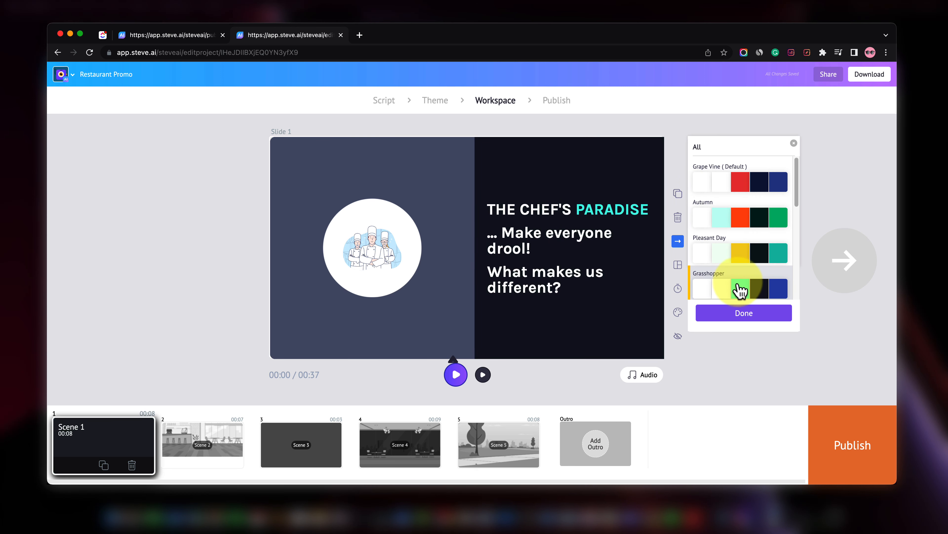
scroll(739, 288, "down", 2)
scroll(742, 287, "down", 2)
scroll(743, 287, "down", 2)
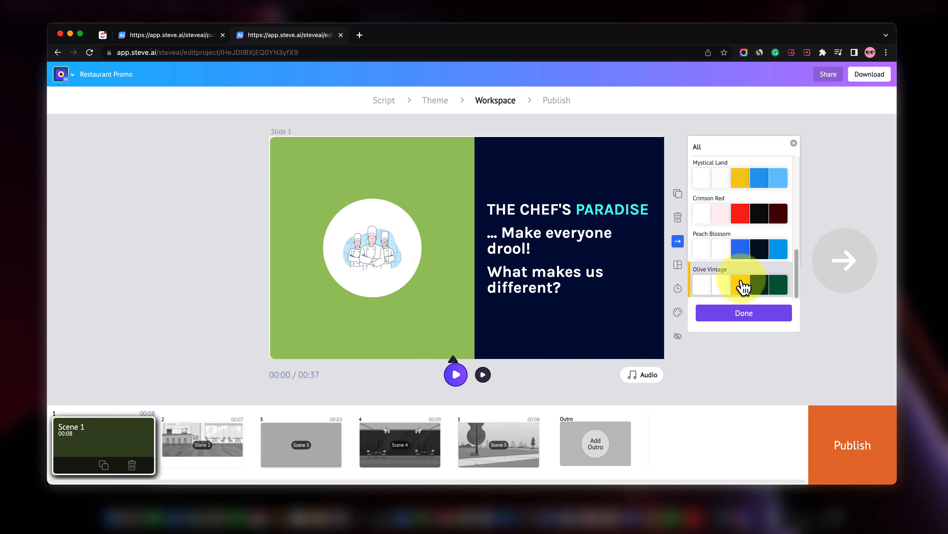
left_click(739, 285)
scroll(734, 276, "down", 1)
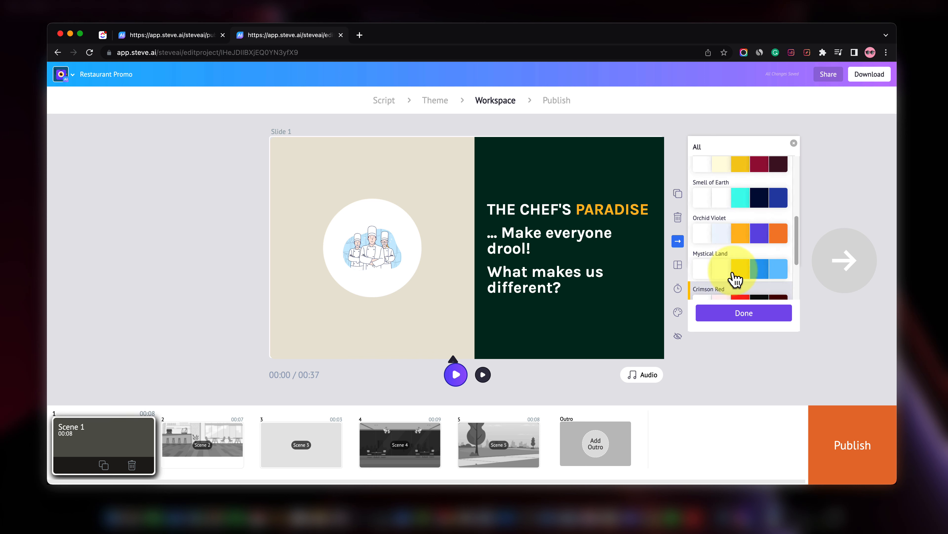
left_click(747, 316)
- Try red for Scene 1's white main text, then set it to the pale pink DECDCD
left_click(720, 201)
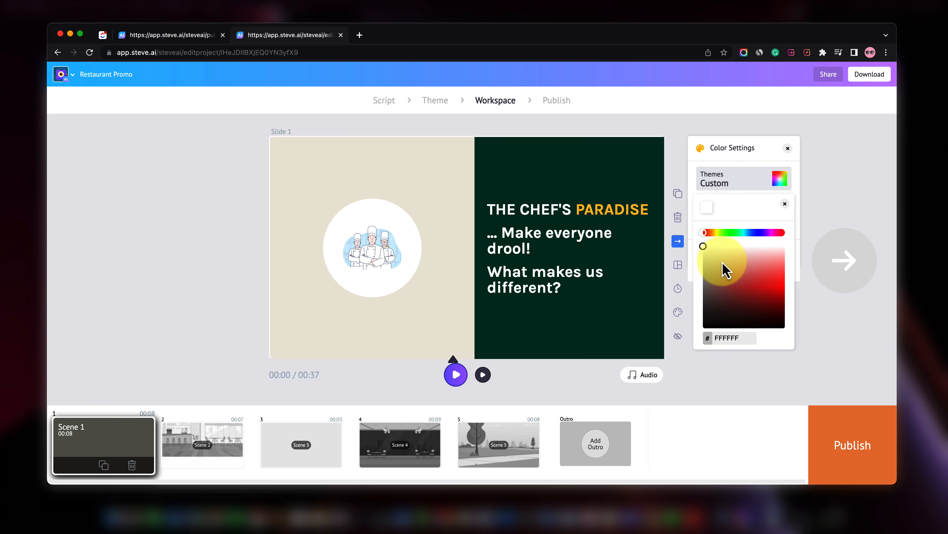
mouse_move(734, 269)
left_mouse_down()
mouse_move(772, 260)
mouse_move(763, 283)
left_mouse_up()
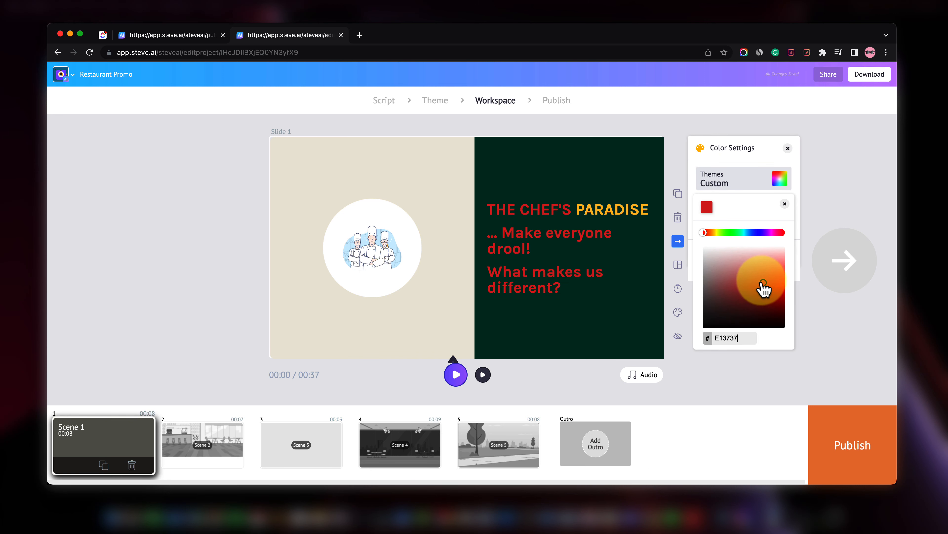
left_click(720, 259)
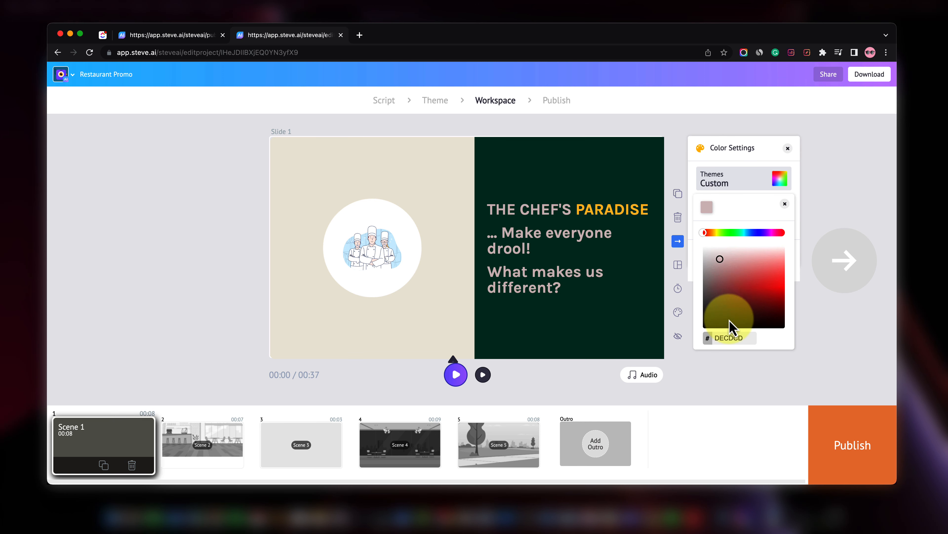
left_click(830, 191)
- Change the orange highlight color of the word "PARADISE" in Scene 1 to the bright pink FF3891
left_click(678, 312)
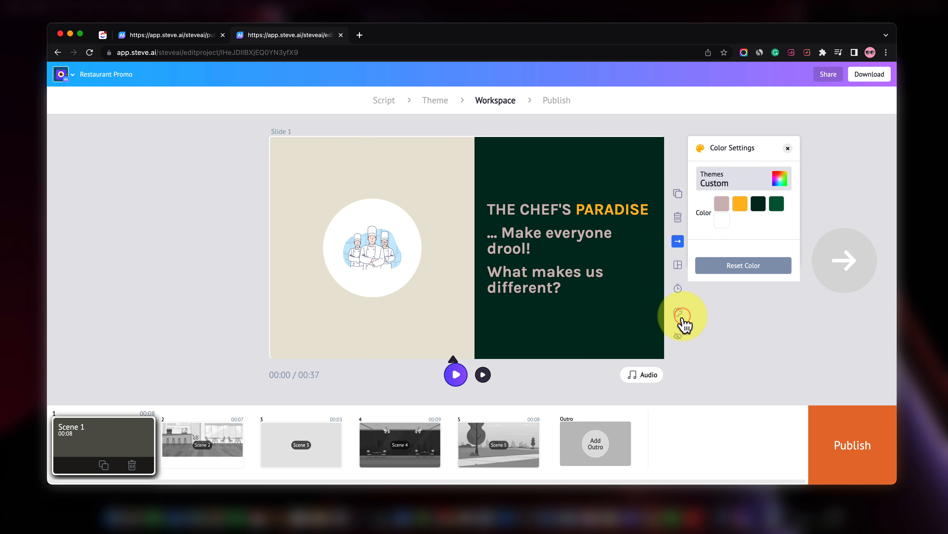
left_click(741, 203)
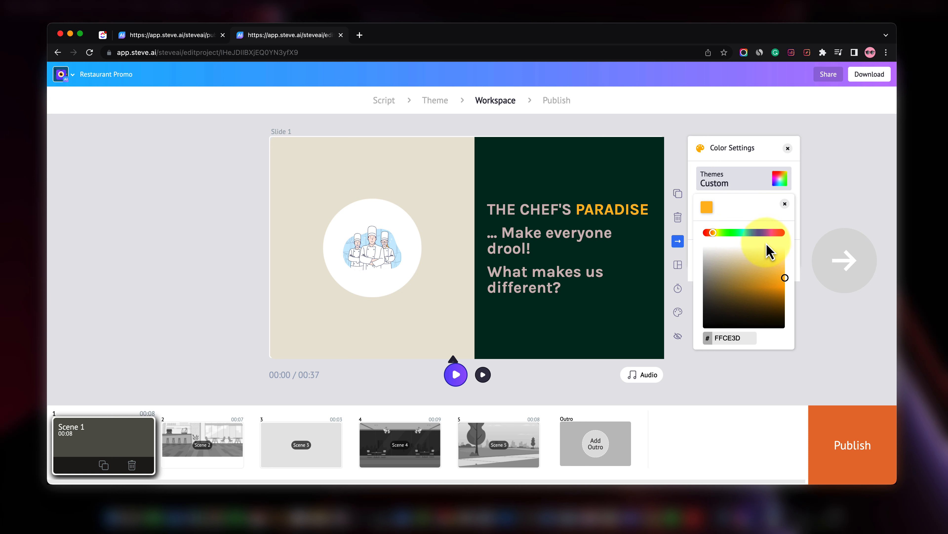
left_click(779, 232)
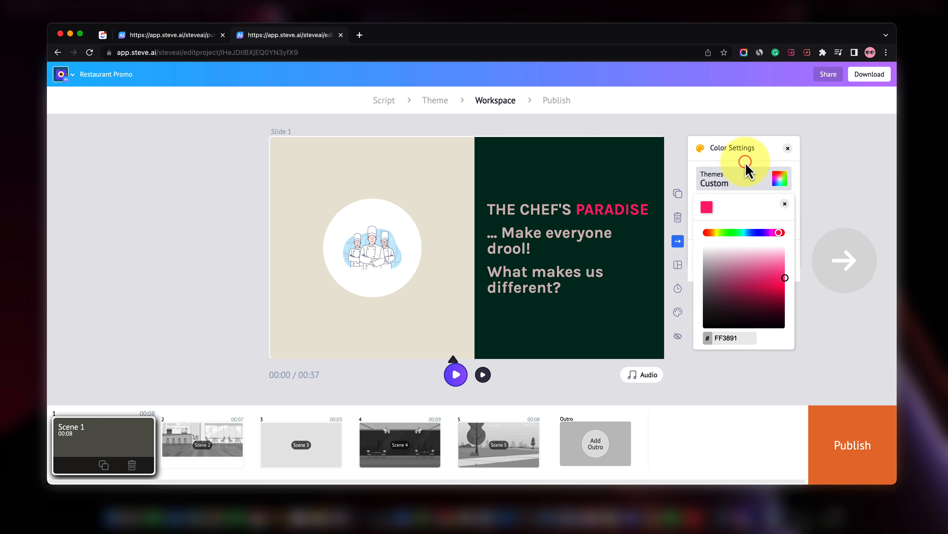
left_click(785, 204)
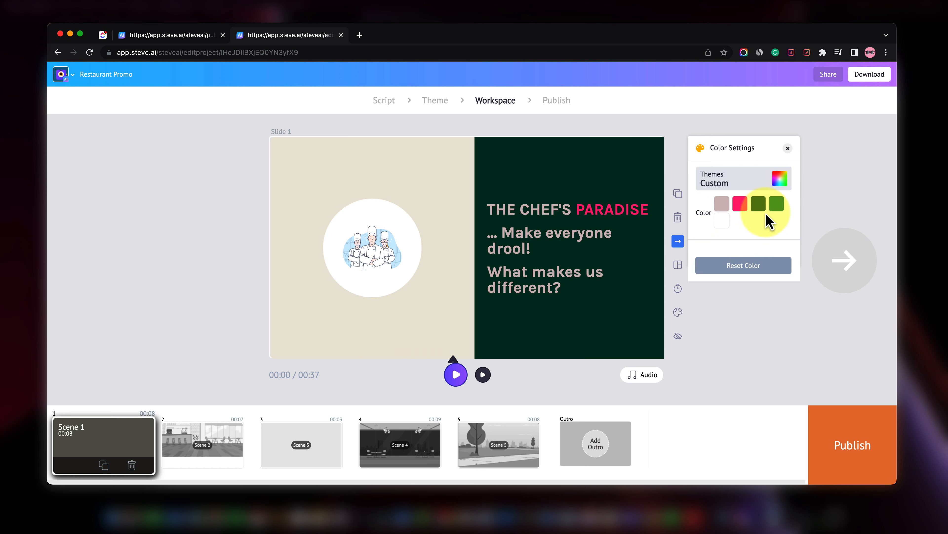
- Change the dark green background of Scene 1's text panel to a very dark navy
left_click(759, 203)
left_click(753, 232)
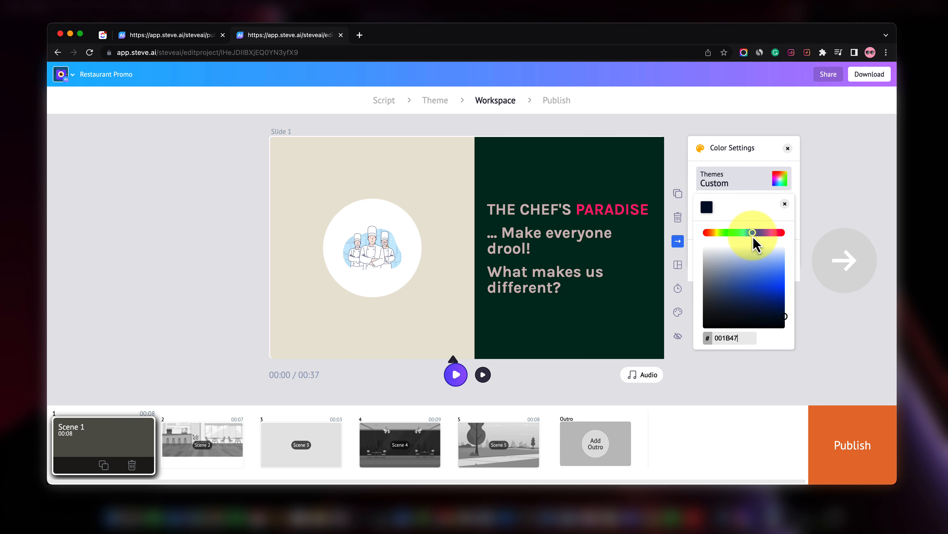
left_click(755, 266)
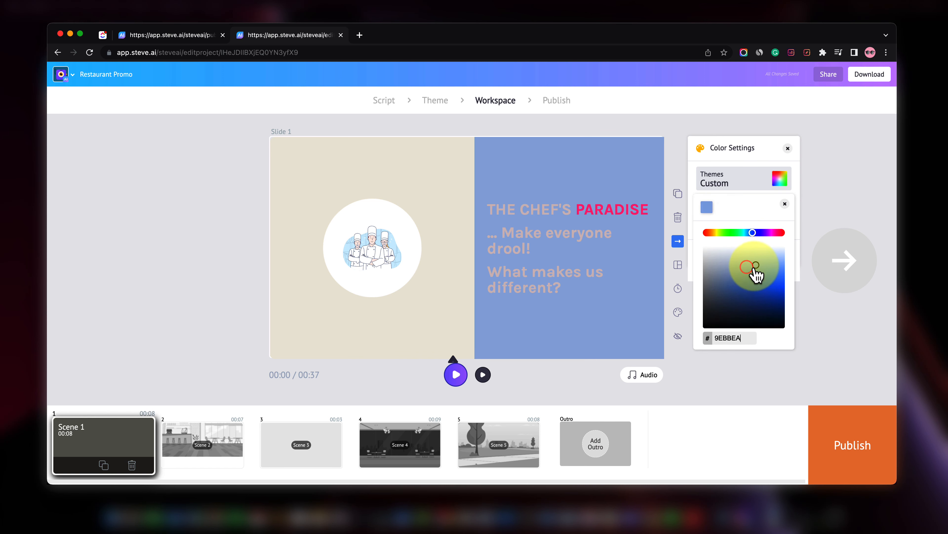
mouse_move(761, 276)
left_mouse_down()
mouse_move(756, 307)
mouse_move(724, 311)
left_mouse_up()
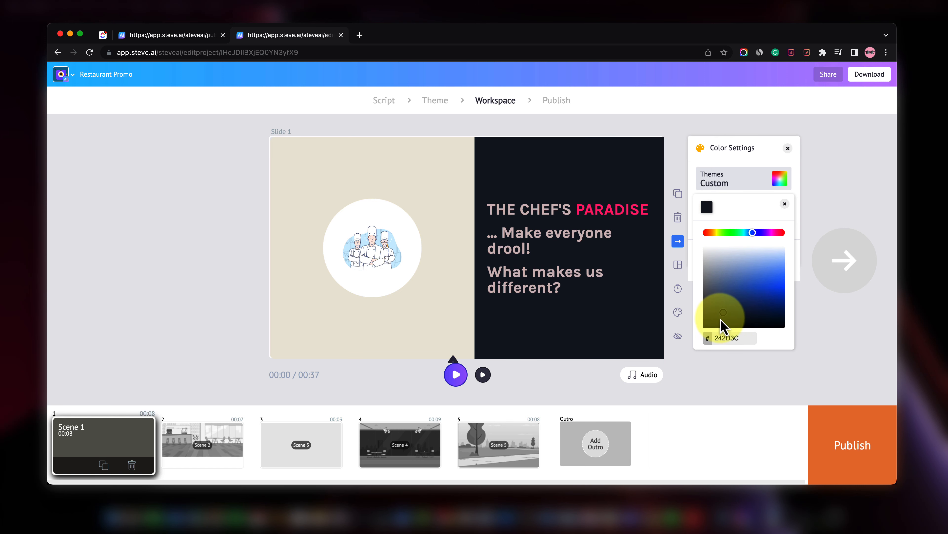
left_click(784, 204)
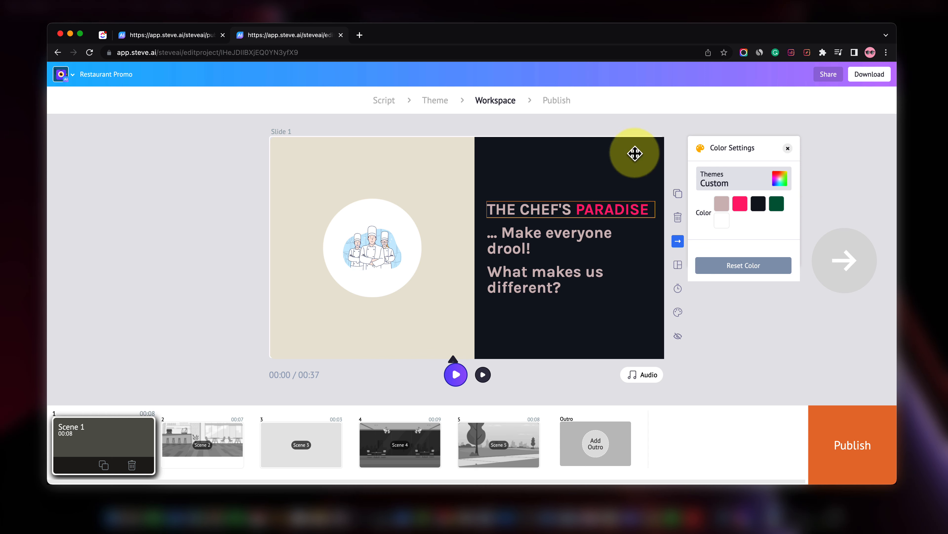
- Preview Scene 1 and Scene 2 with the new custom colors
left_click(456, 375)
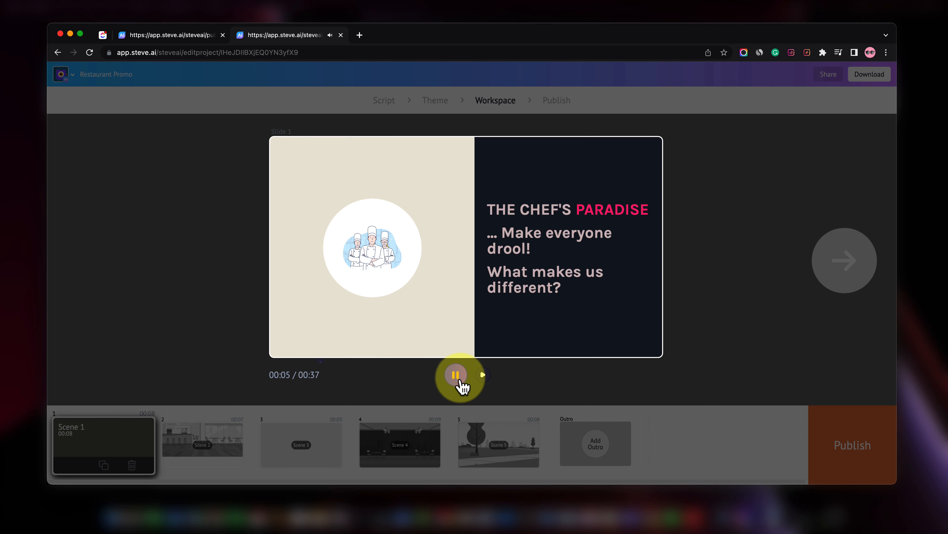
left_click(456, 375)
left_click(228, 446)
left_click(455, 376)
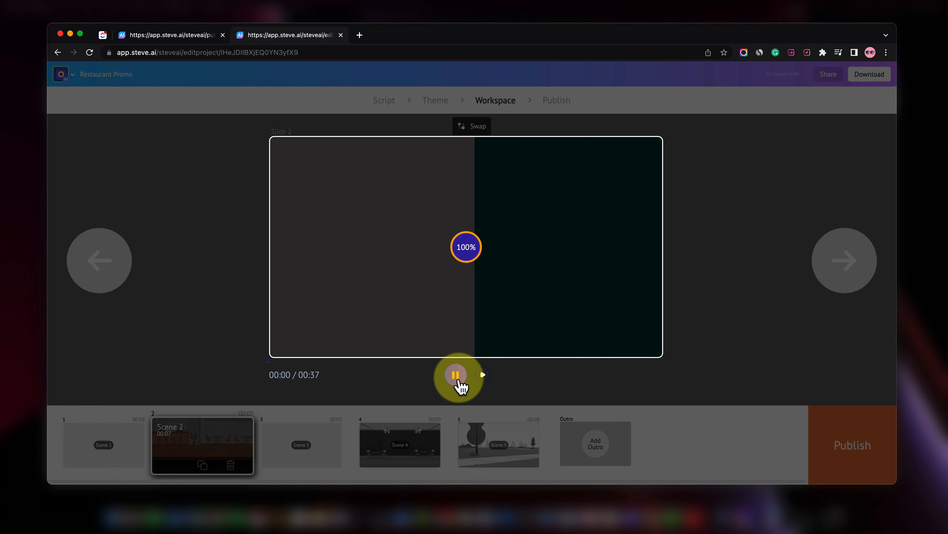
left_click(458, 378)
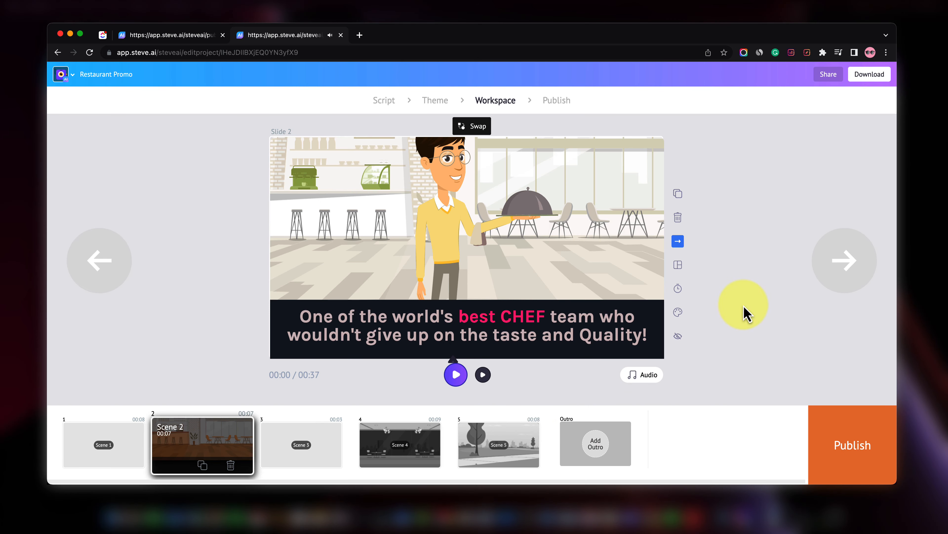
- Shrink the waiter character in Scene 2 until the whole figure fits above the caption, and view the actions available for it
left_click(443, 212)
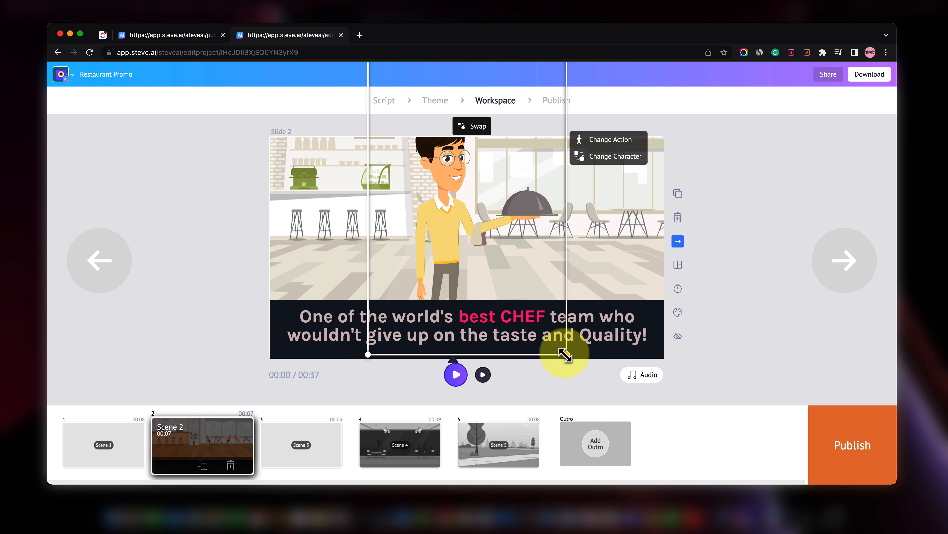
left_click_drag(565, 355, 478, 240)
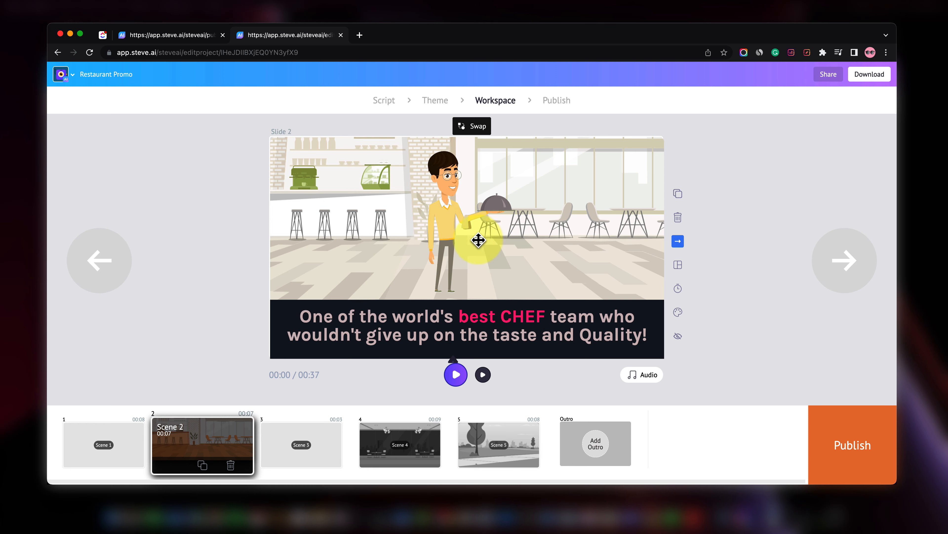
left_click(573, 141)
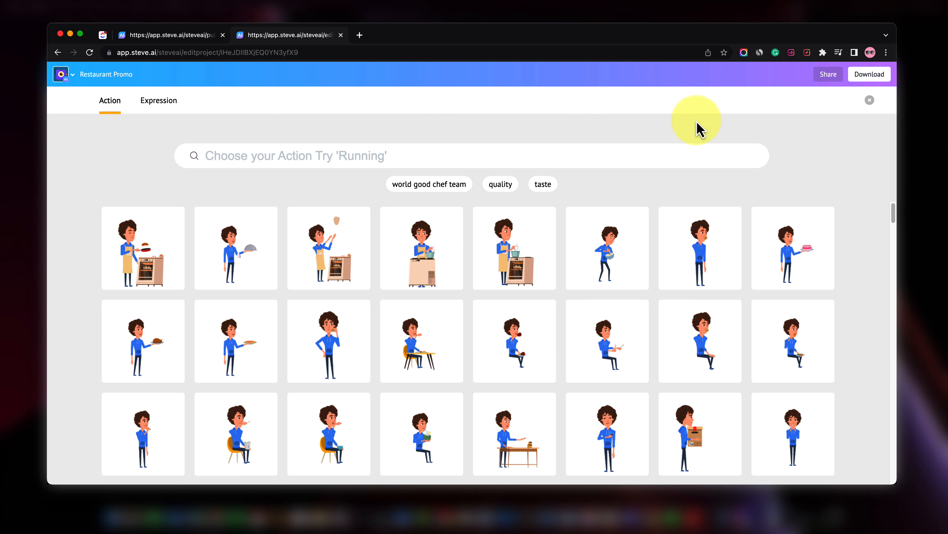
left_click(870, 100)
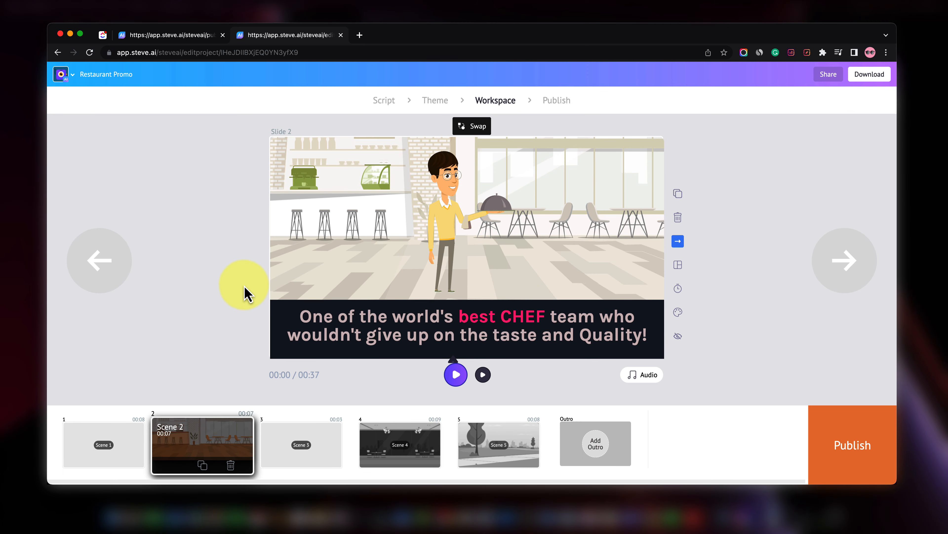
- Change the action of Scene 2's character to the "pan cake" cooking action
left_click(463, 225)
left_click_drag(464, 224, 461, 225)
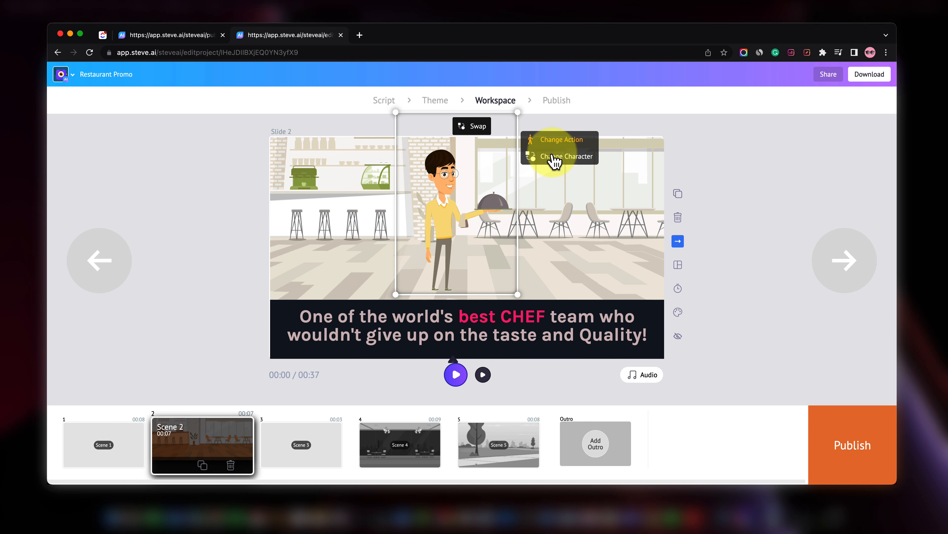
left_click(567, 143)
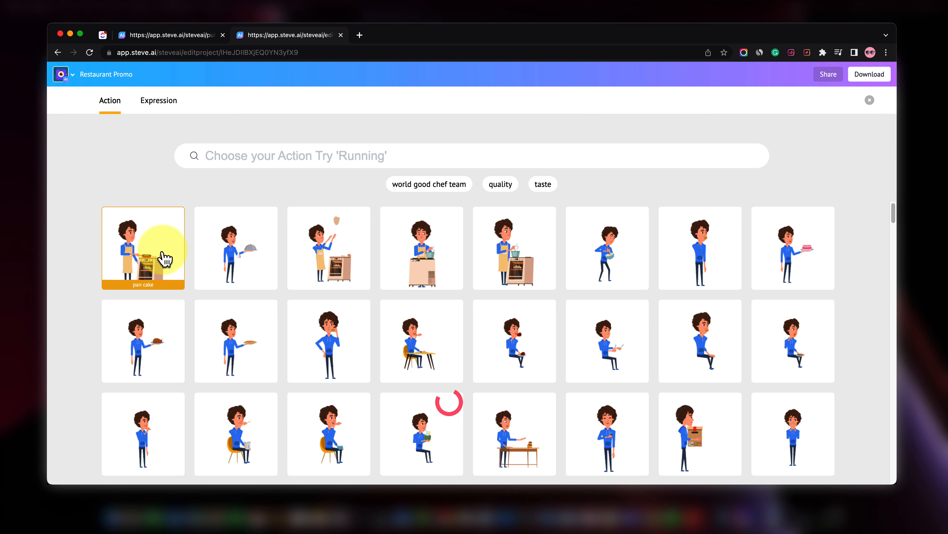
left_click(164, 258)
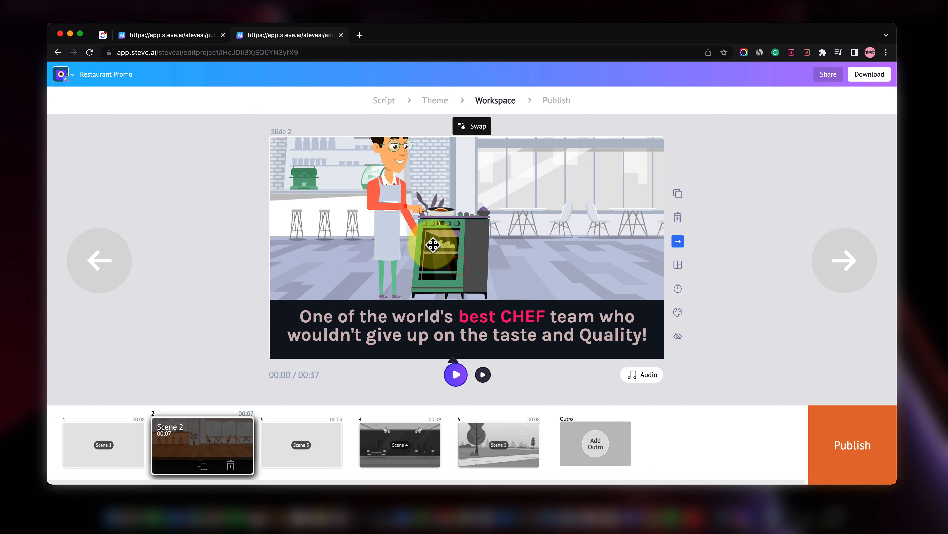
- Shrink the cooking character in Scene 2 and reposition it so the figure and stove stand fully above the caption
left_click(489, 153)
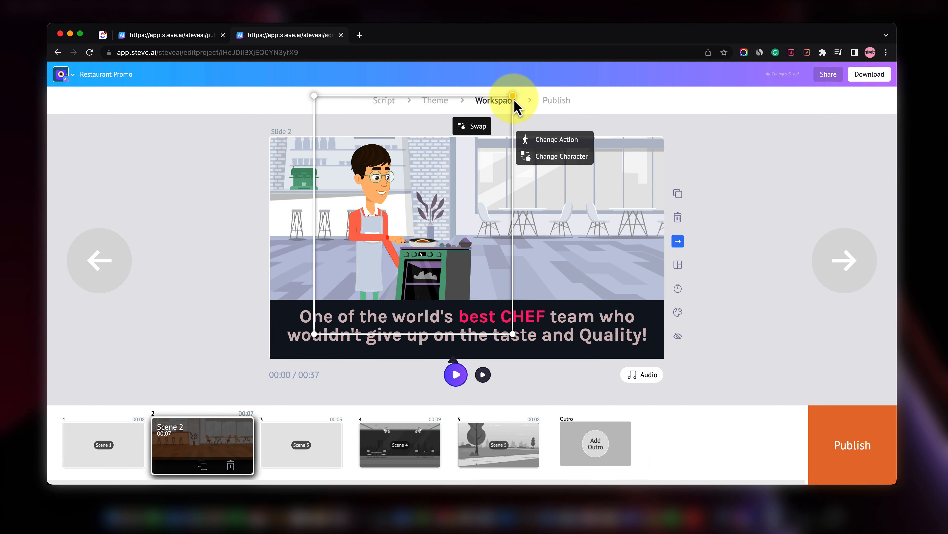
left_click_drag(514, 97, 456, 164)
left_click_drag(380, 255, 402, 213)
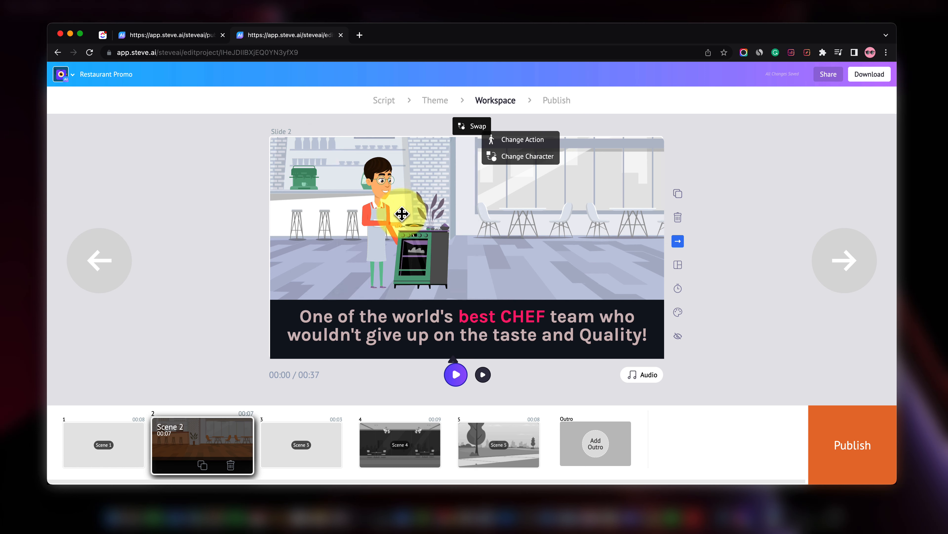
- Replace the cooking man in Scene 2 with the long-haired character in the yellow top and blue trousers
left_click(525, 156)
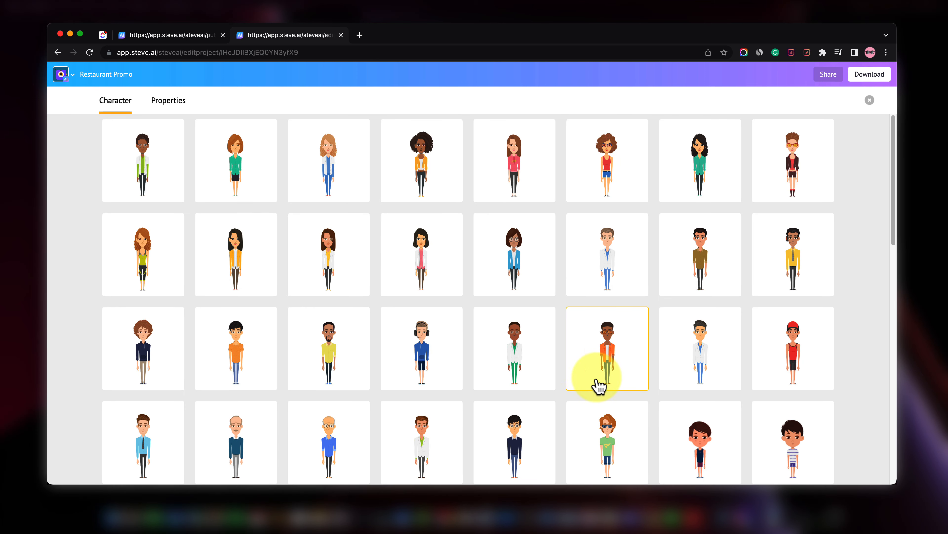
scroll(599, 387, "down", 10)
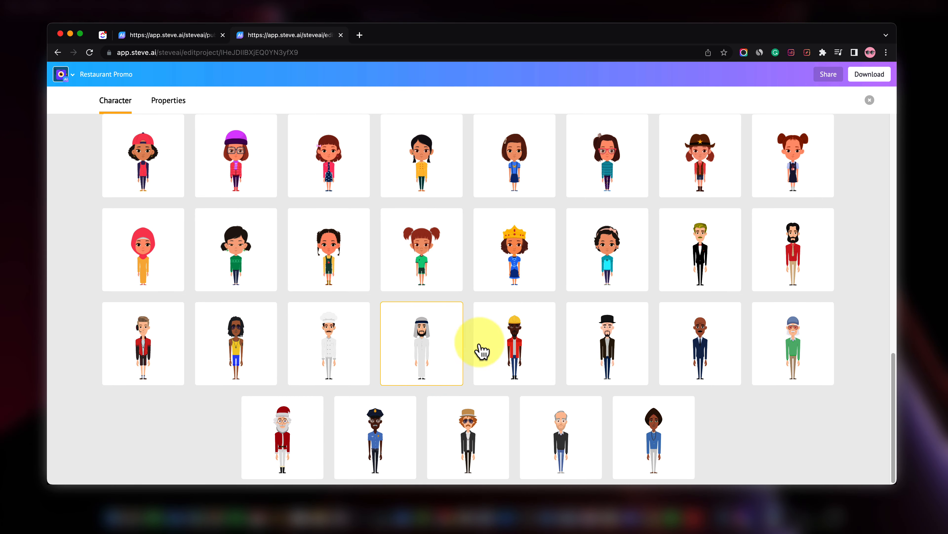
left_click(232, 337)
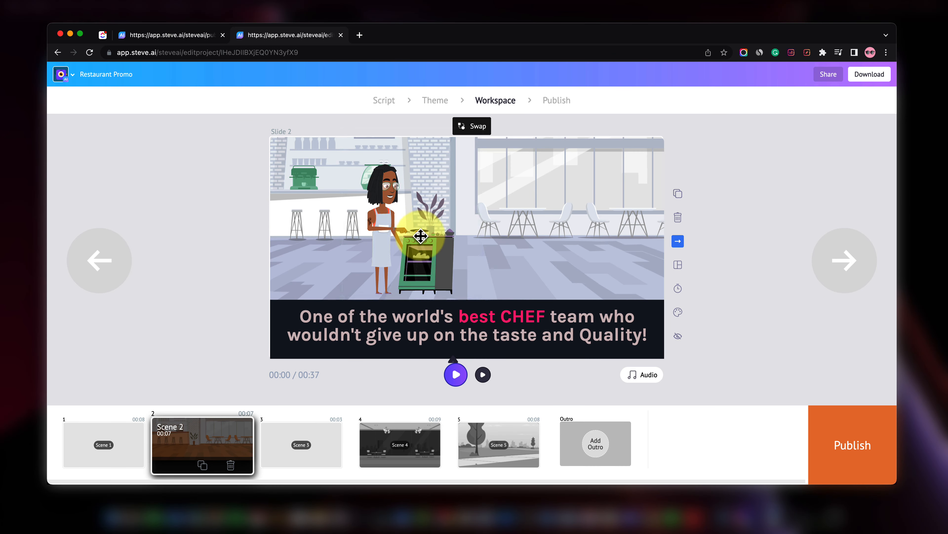
- Move the cooking character slightly upward and give it the star-eyed smiling expression
left_click(434, 223)
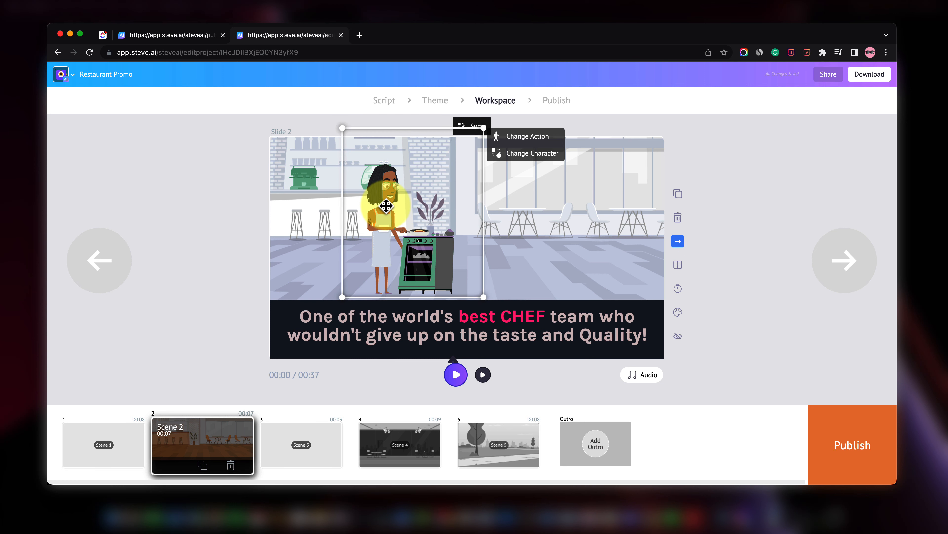
left_click_drag(381, 204, 383, 198)
left_click(522, 144)
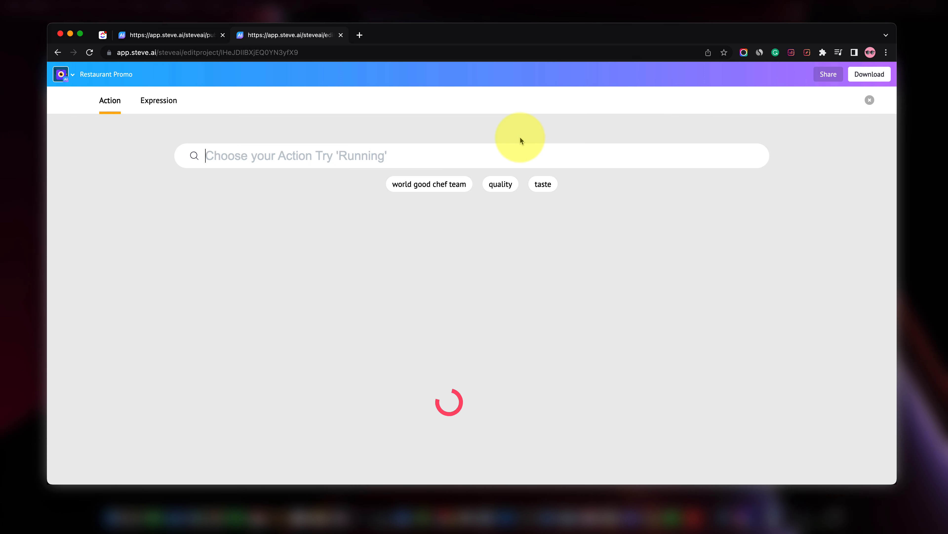
left_click(165, 108)
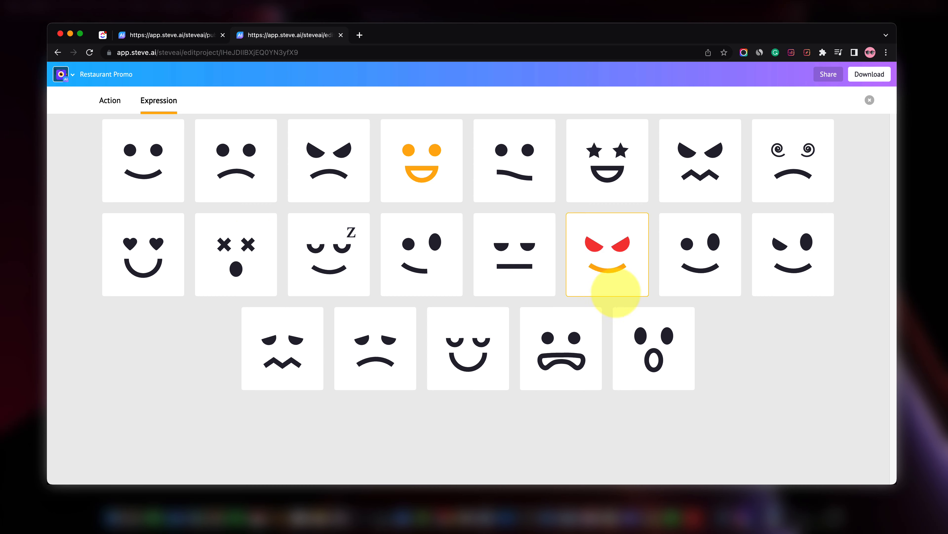
left_click(645, 187)
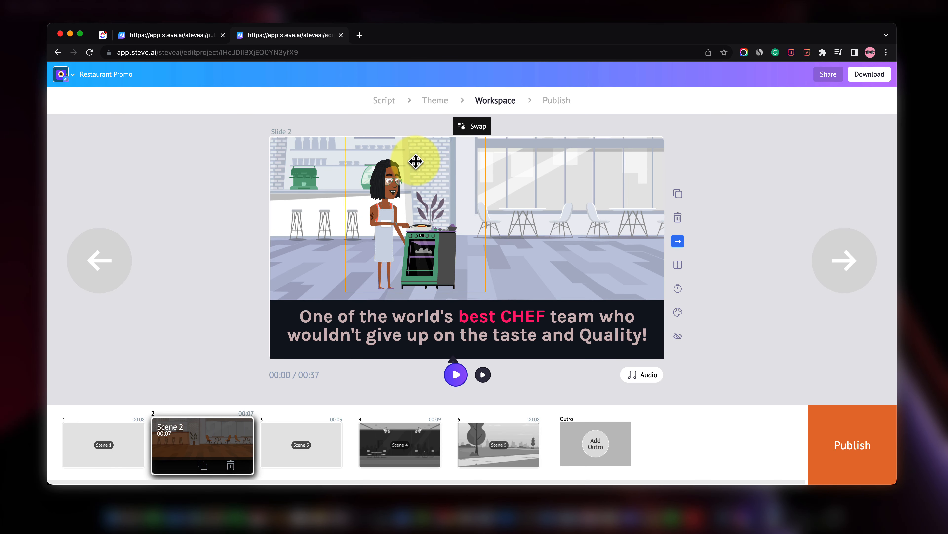
- Replace the cooking character in Scene 2 with the green thumbs-up property
left_click(474, 139)
left_click(527, 154)
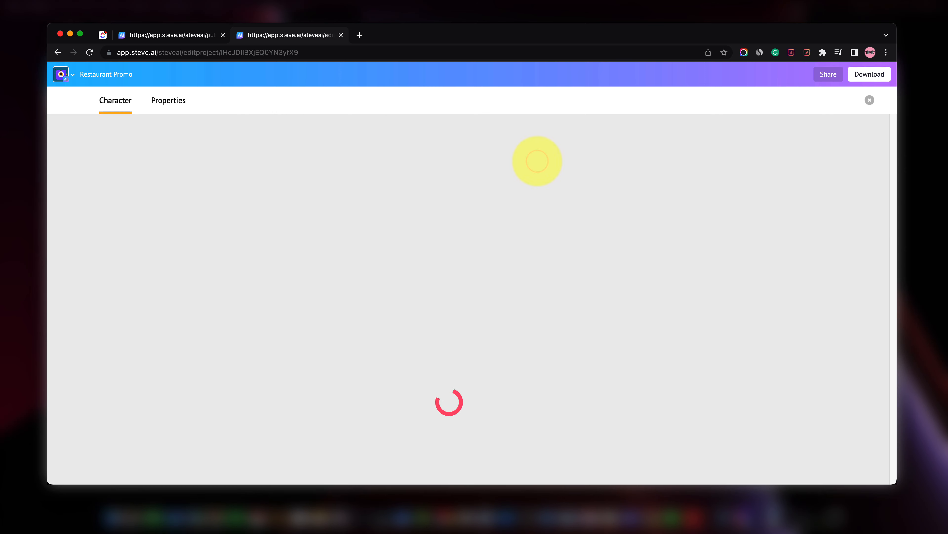
left_click(184, 107)
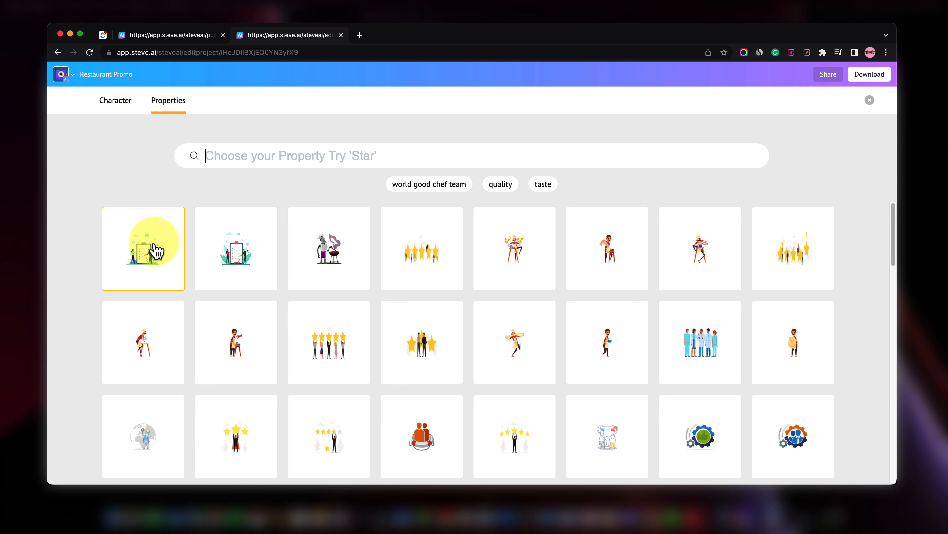
left_click(119, 107)
left_click(178, 111)
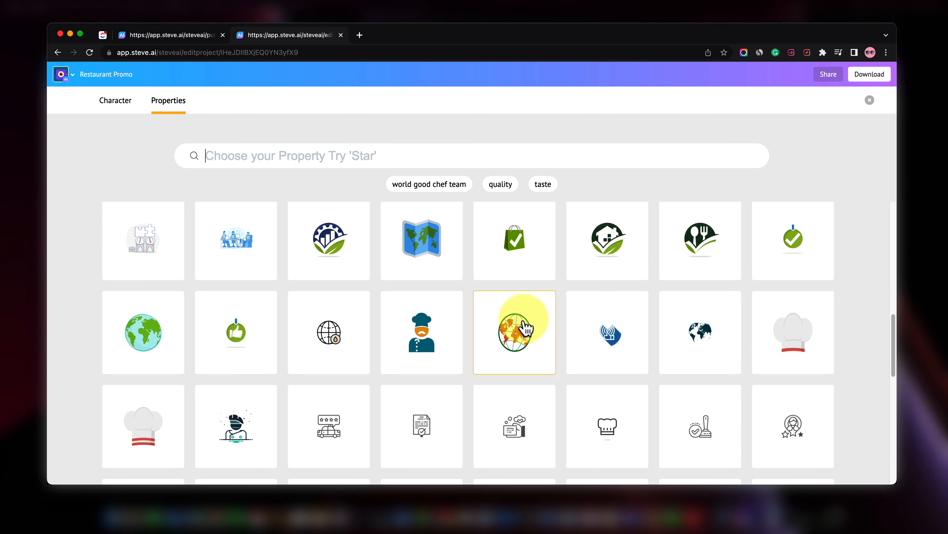
left_click(517, 329)
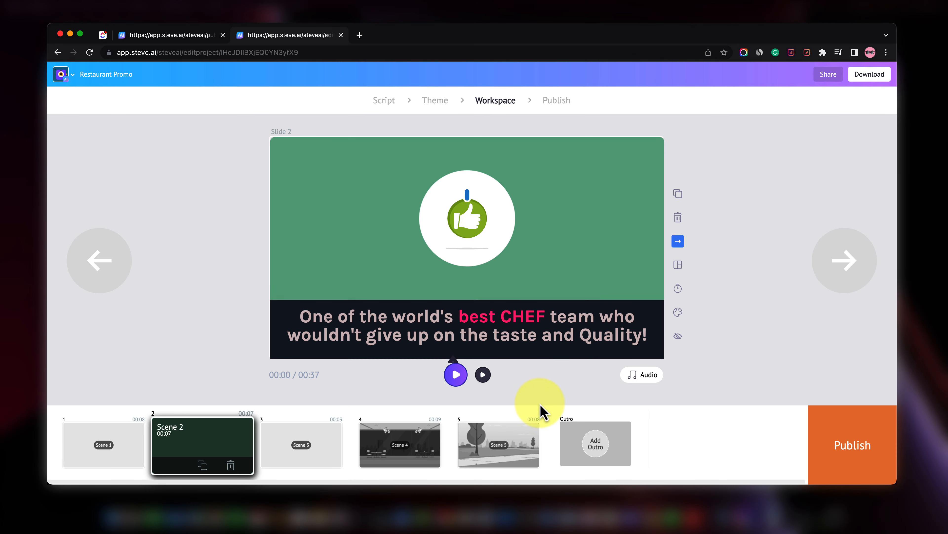
left_click(458, 214)
mouse_move(458, 214)
left_mouse_down()
mouse_move(504, 218)
mouse_move(457, 213)
left_mouse_up()
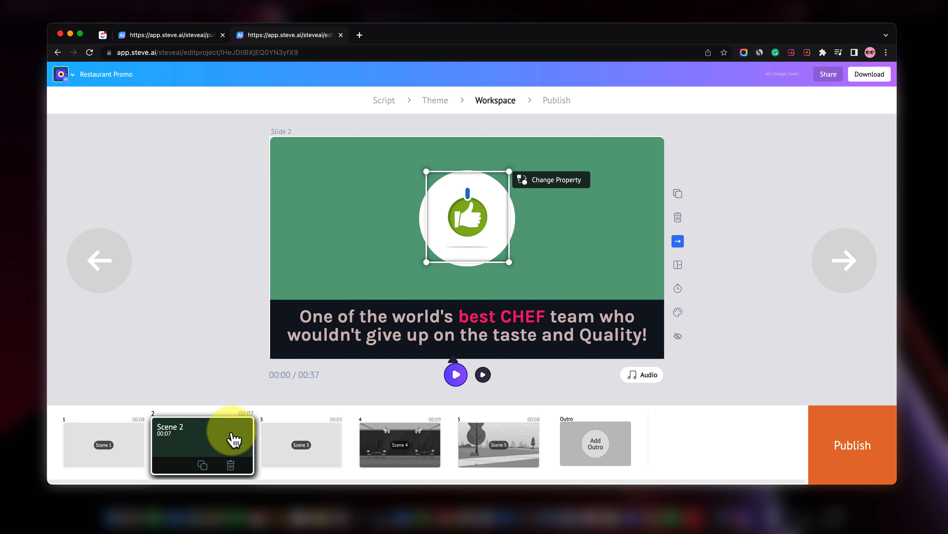
left_click(99, 446)
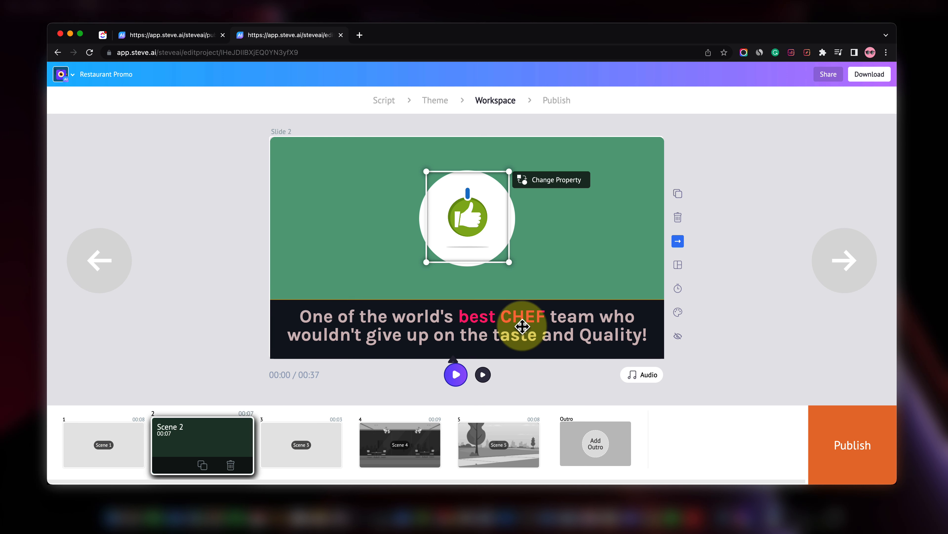
left_click(346, 220)
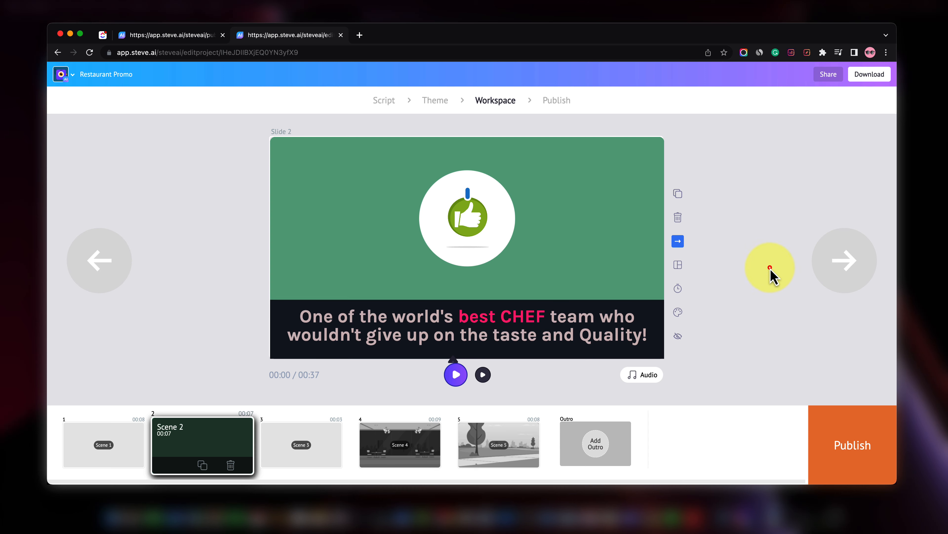
- Replace the thumbs-up property in Scene 2 with the short-haired woman character wearing glasses
left_click(499, 212)
left_click(551, 180)
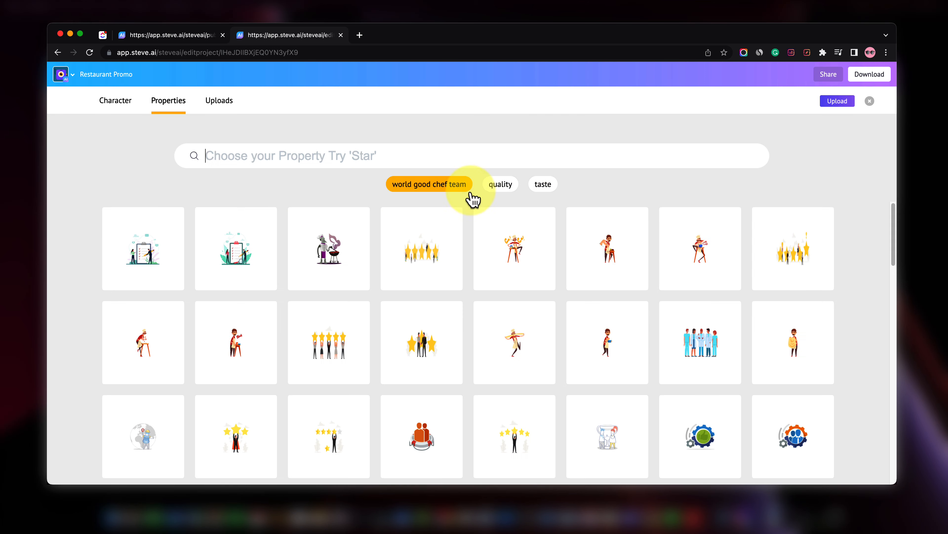
left_click(127, 101)
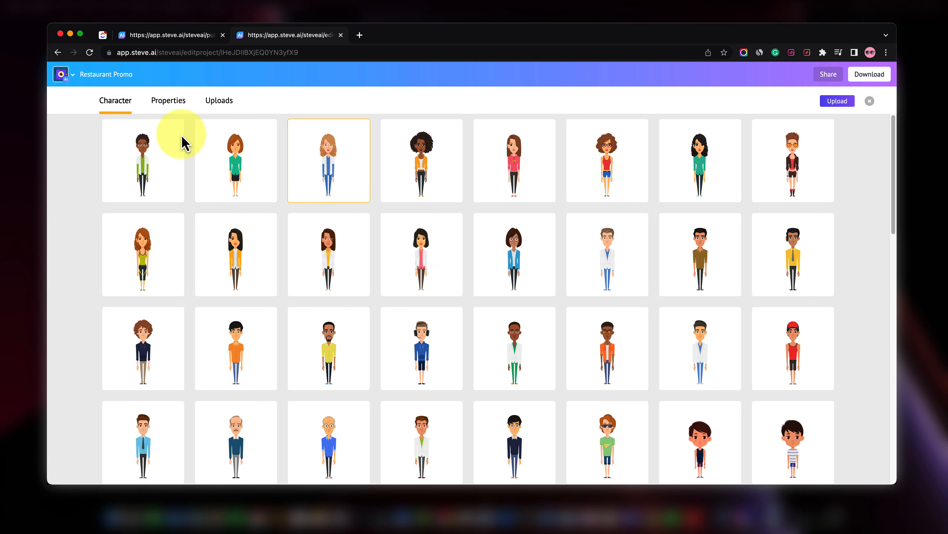
left_click(451, 269)
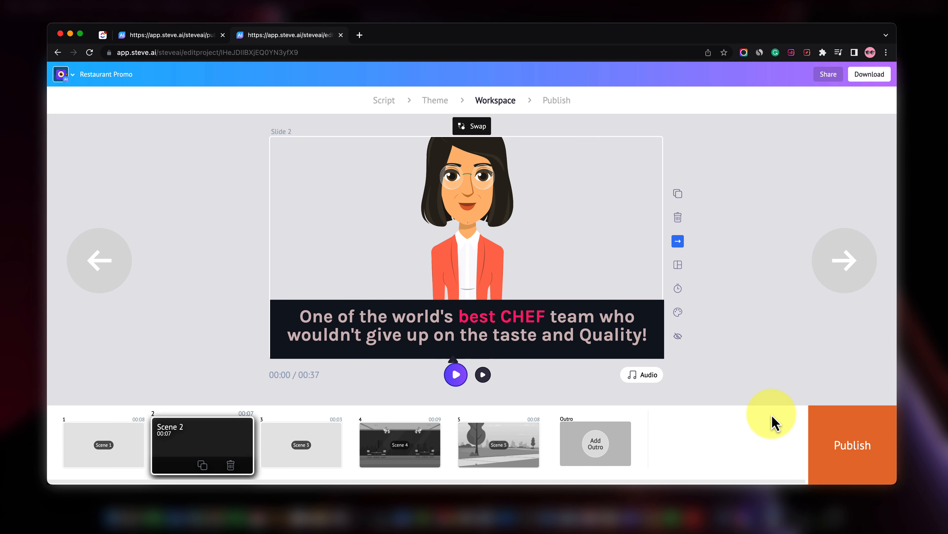
- Change the action of the short-haired woman with glasses in Scene 2 to cooking at an oven in an apron
left_click(482, 202)
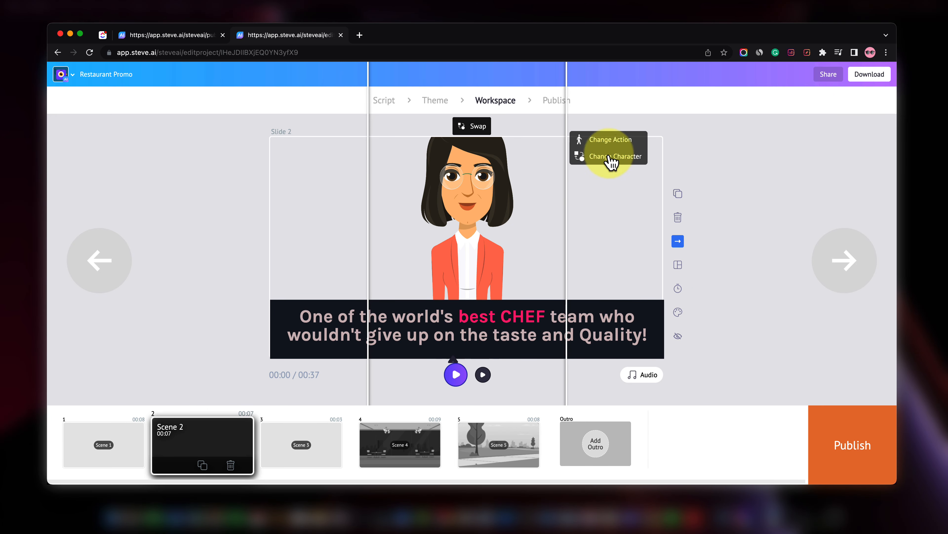
left_click(611, 140)
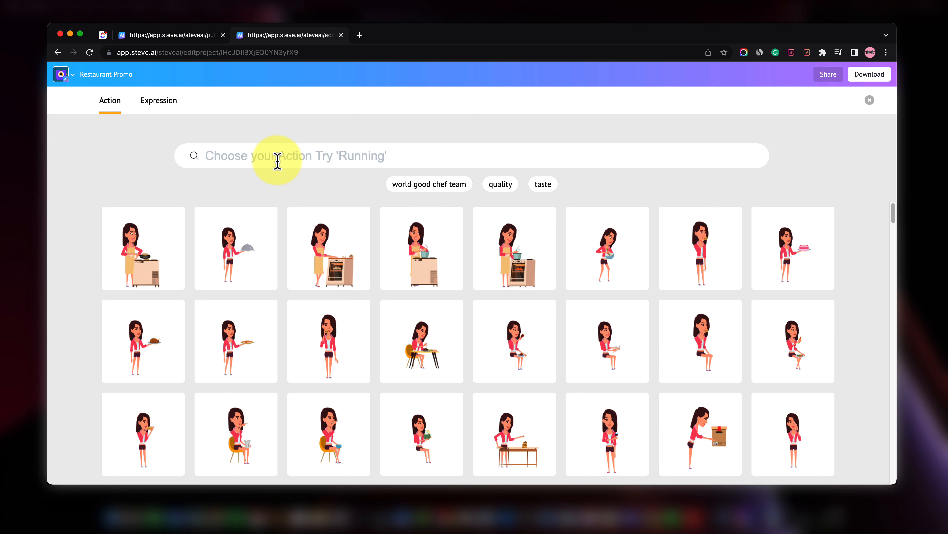
left_click(609, 243)
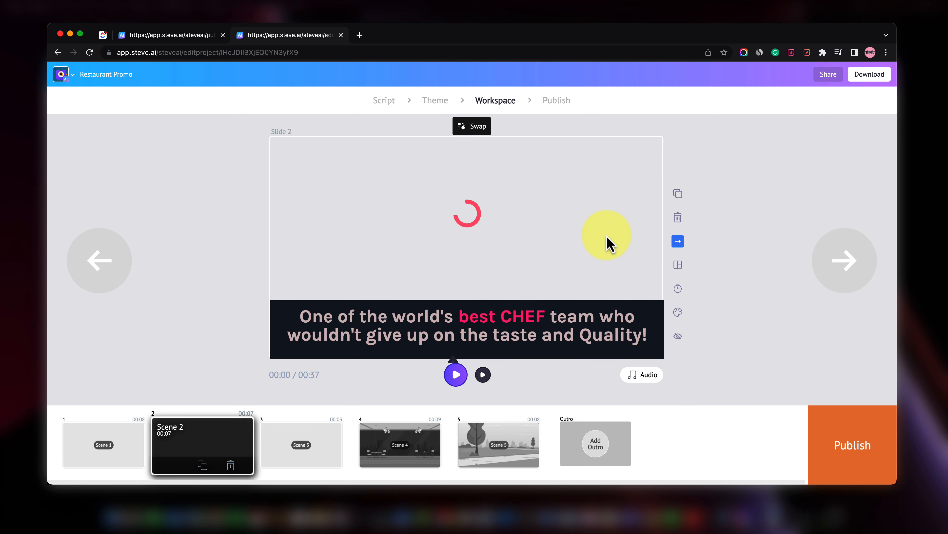
- Shrink the cooking woman and move her up so she and the whole oven sit just above the caption band
left_click(434, 248)
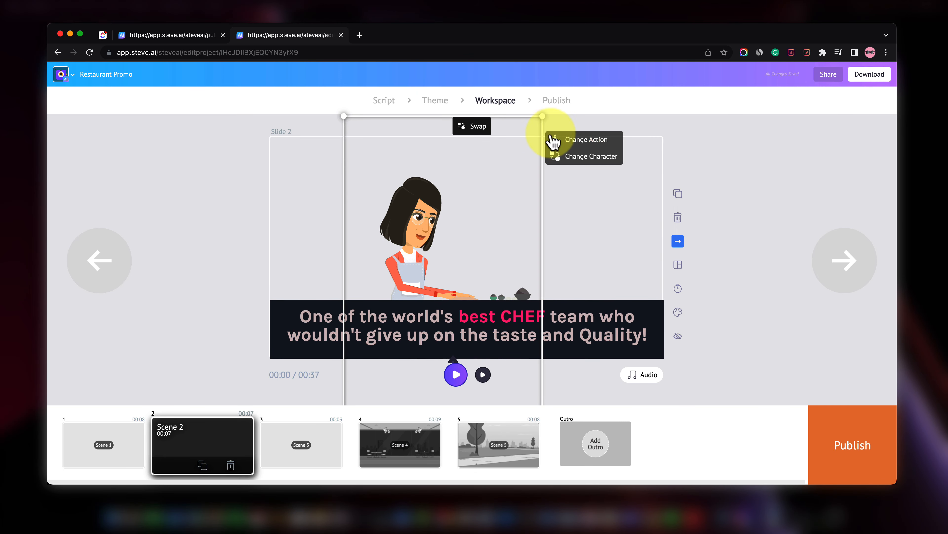
left_click_drag(542, 117, 455, 242)
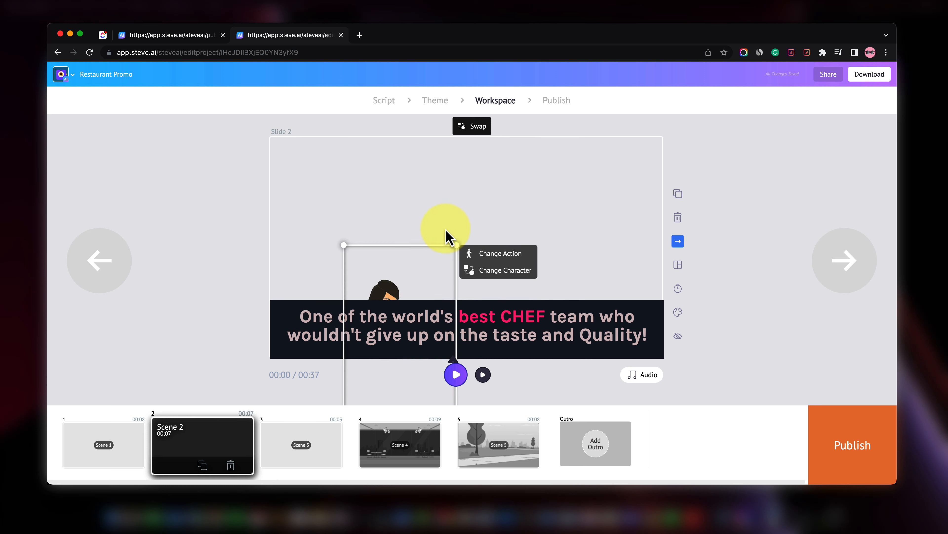
left_click_drag(414, 273, 427, 160)
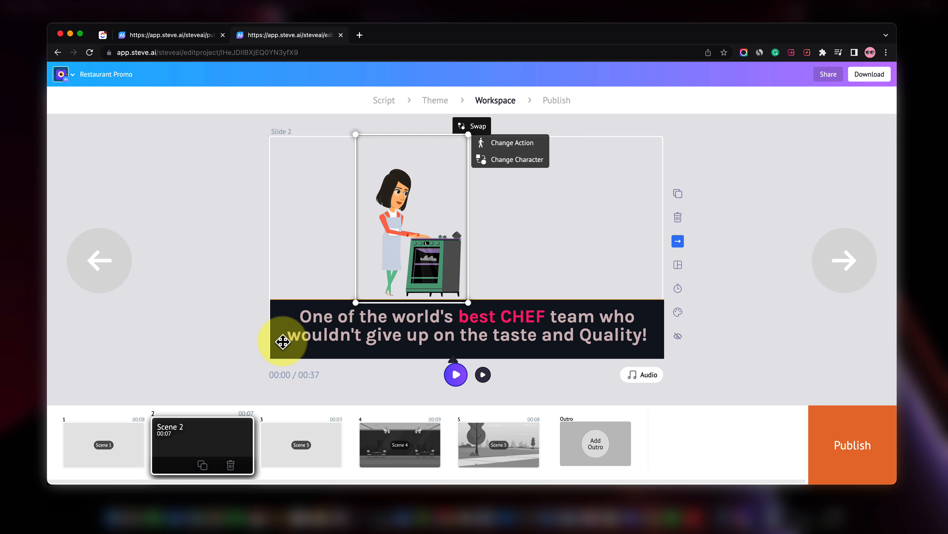
- Replace the "Let them Play" background music with the 02:28 min "Sweeping Deli…" track and briefly preview the video
left_click(641, 376)
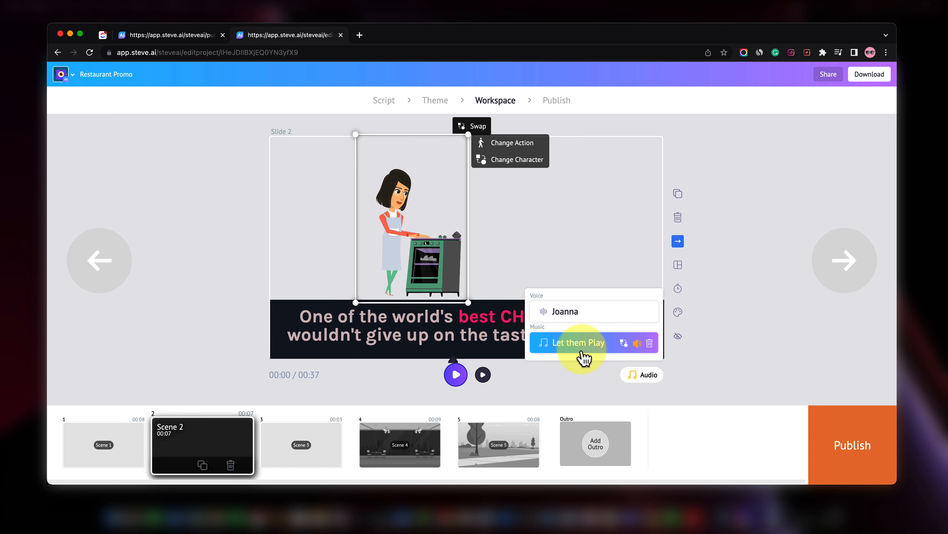
left_click(624, 342)
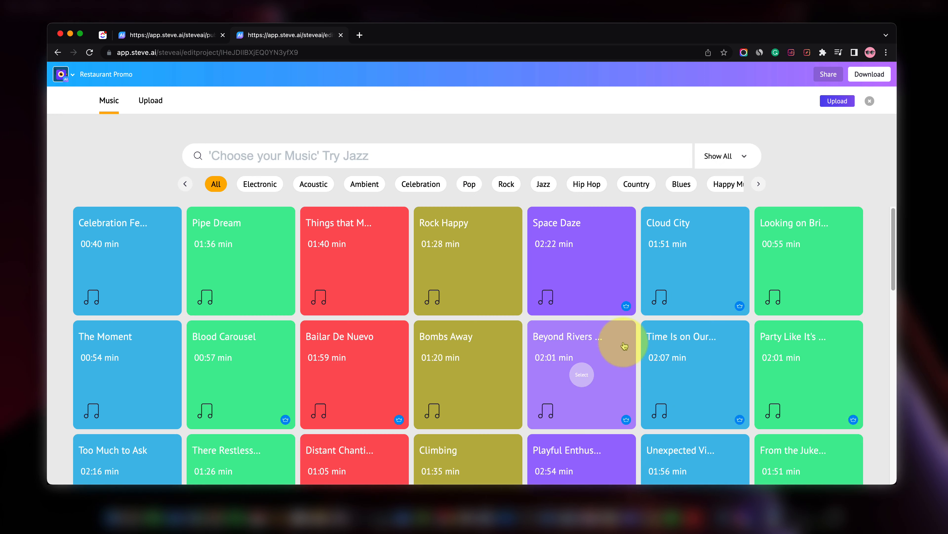
left_click(603, 258)
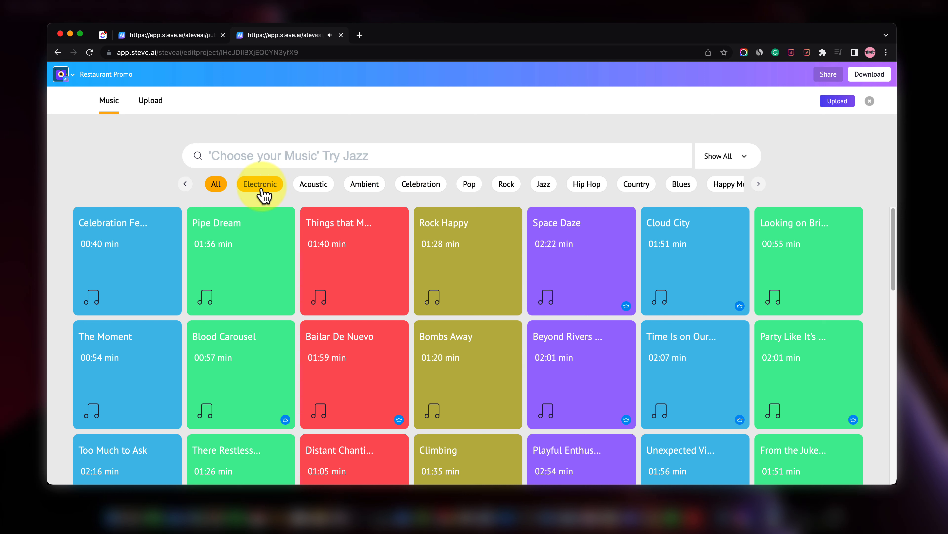
left_click(753, 185)
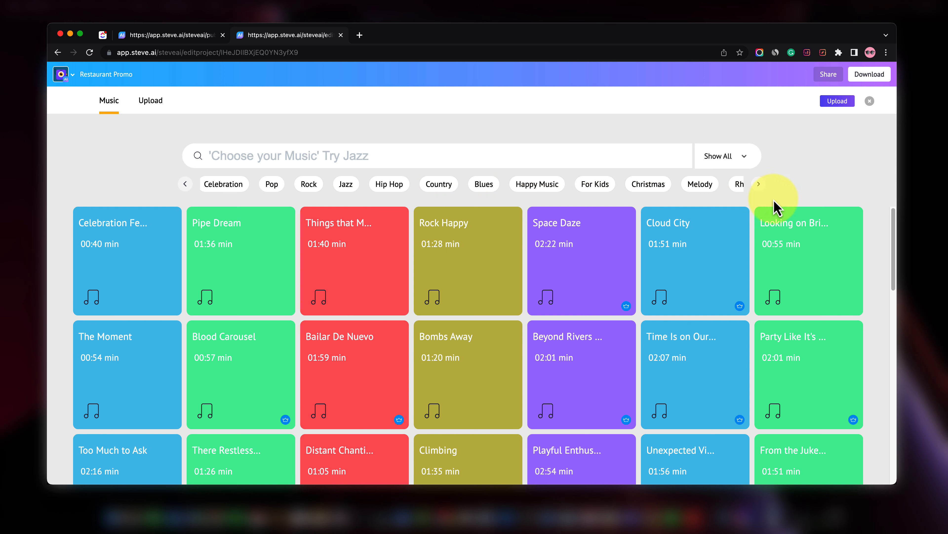
scroll(885, 467, "down", 10)
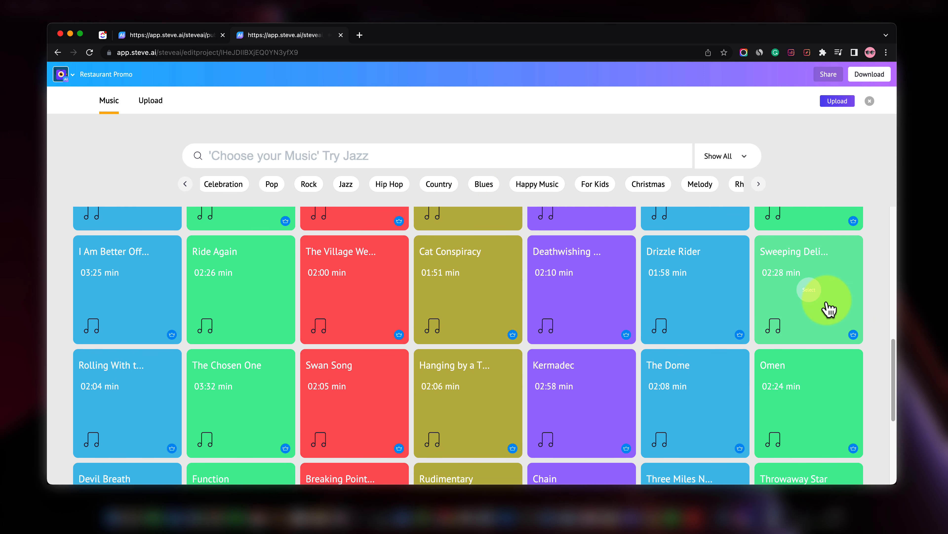
left_click(811, 294)
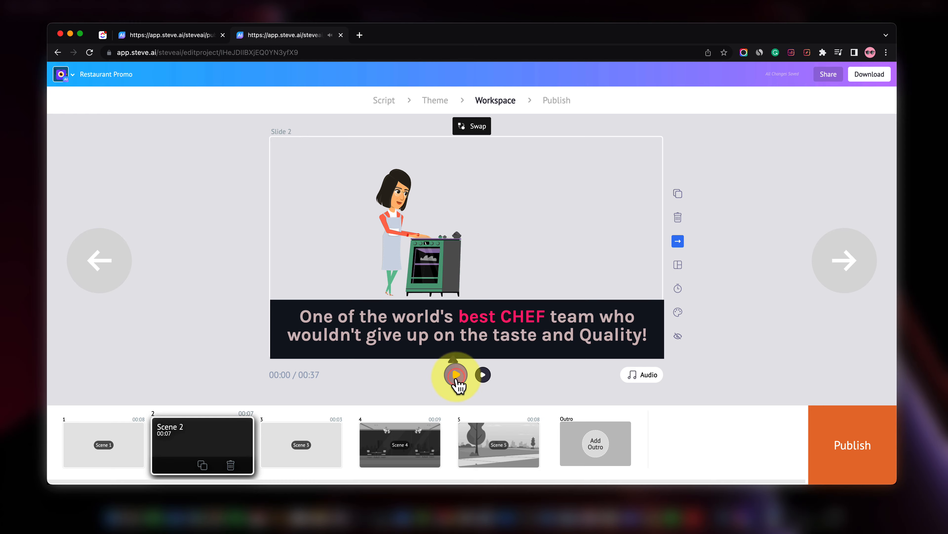
left_click(456, 375)
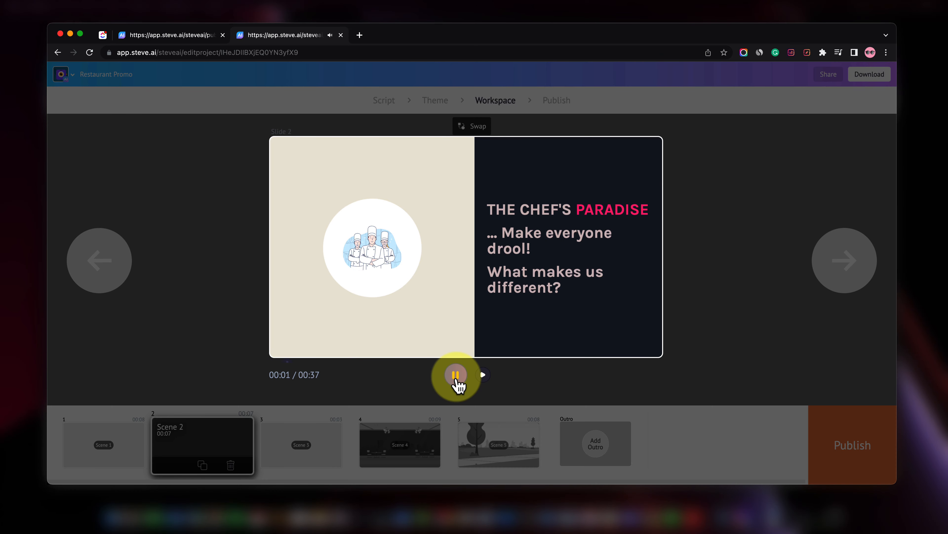
left_click(456, 375)
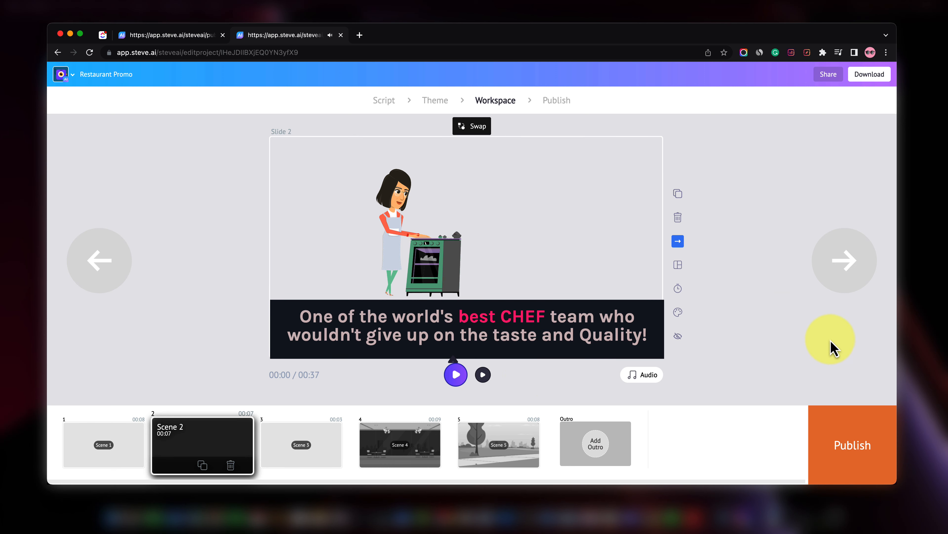
- Try to download the "7 Things To Experience In Amsterdam" video at Full HD 1080p in Mp4 format
left_click(197, 35)
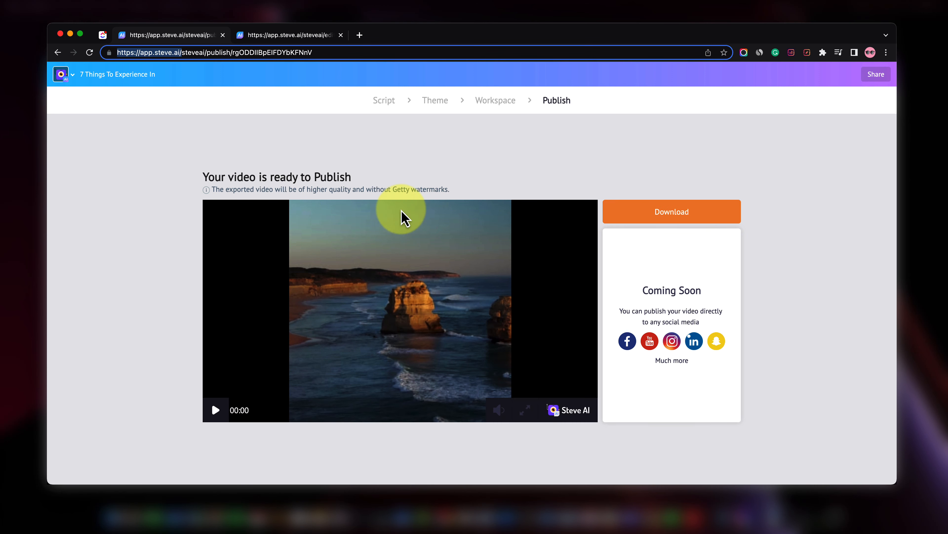
left_click(660, 222)
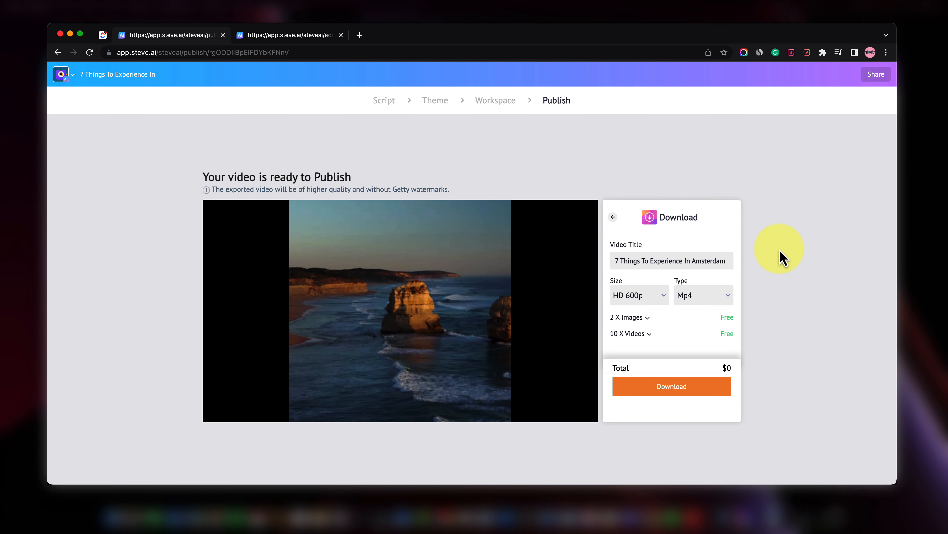
left_click_drag(629, 261, 743, 264)
left_click(771, 265)
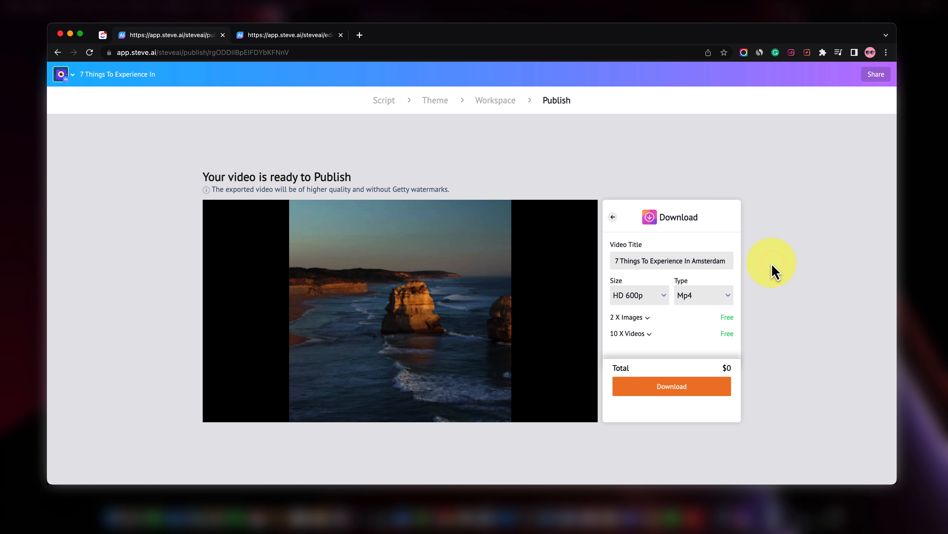
left_click(664, 307)
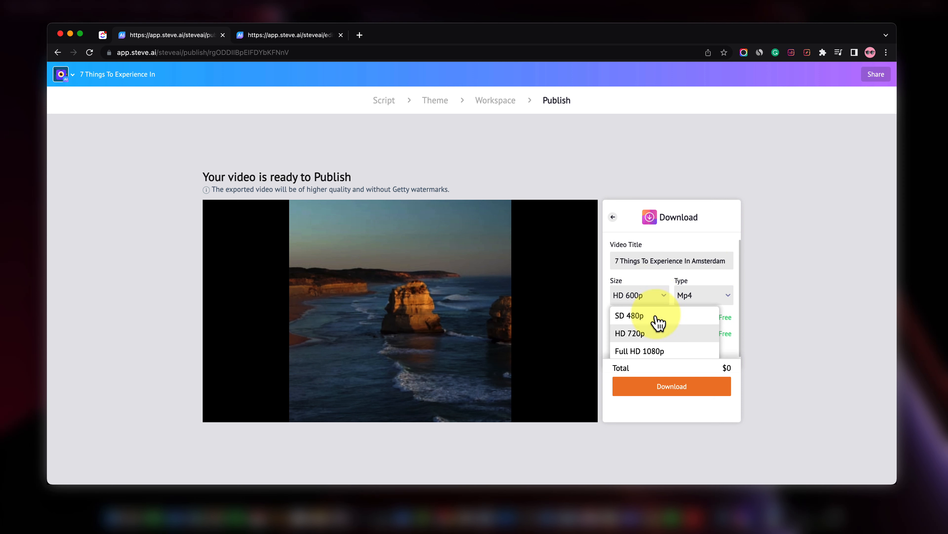
left_click(656, 354)
left_click(707, 299)
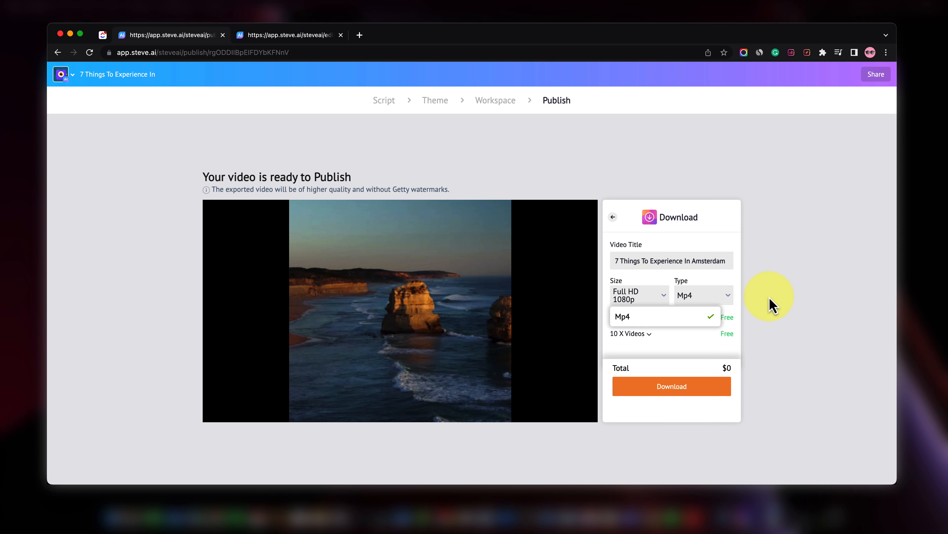
left_click(771, 305)
left_click(695, 388)
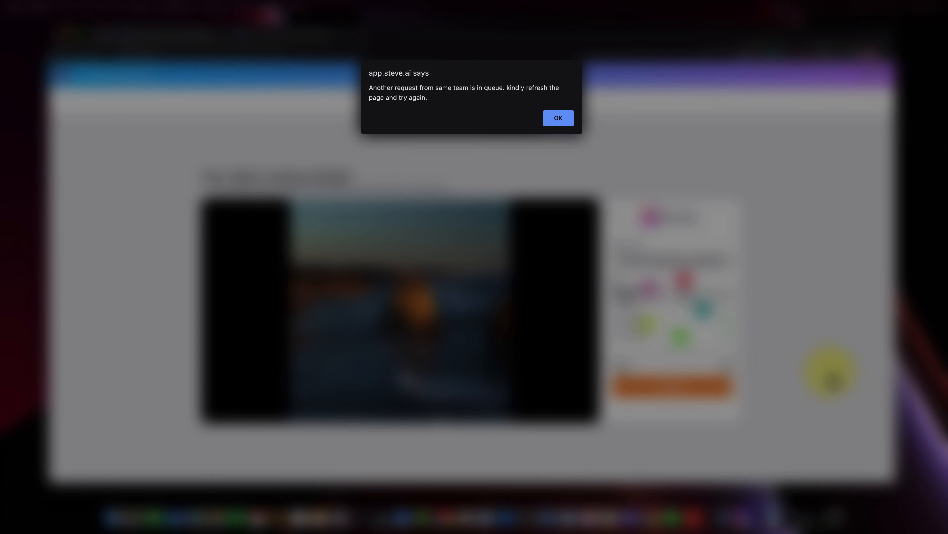
left_click(562, 122)
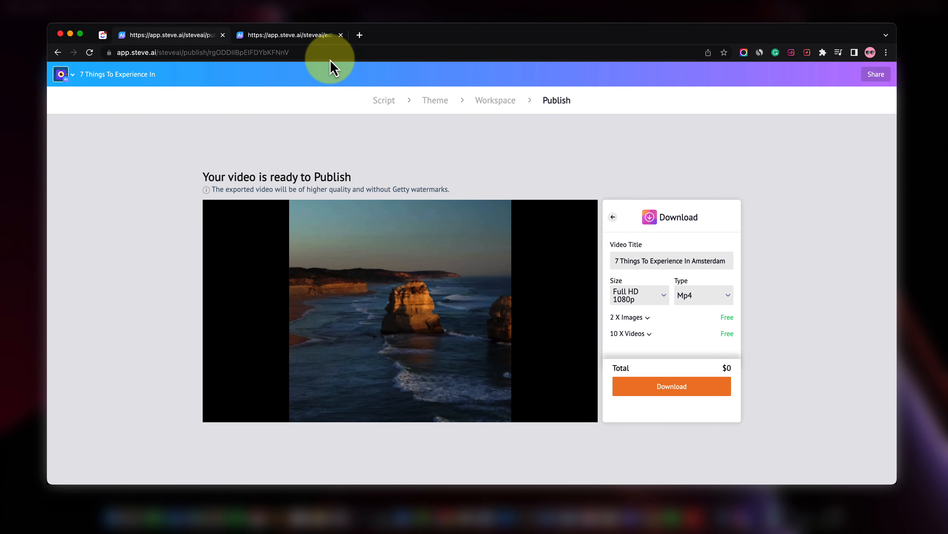
- Go from the Restaurant Promo project to the dashboard and look at the exported videos and the videos shared with the account
left_click(311, 37)
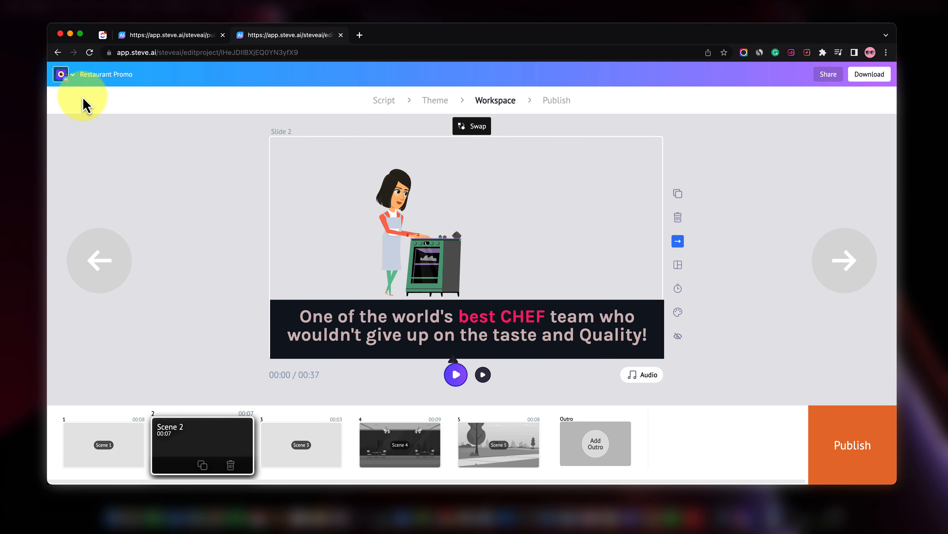
left_click(63, 75)
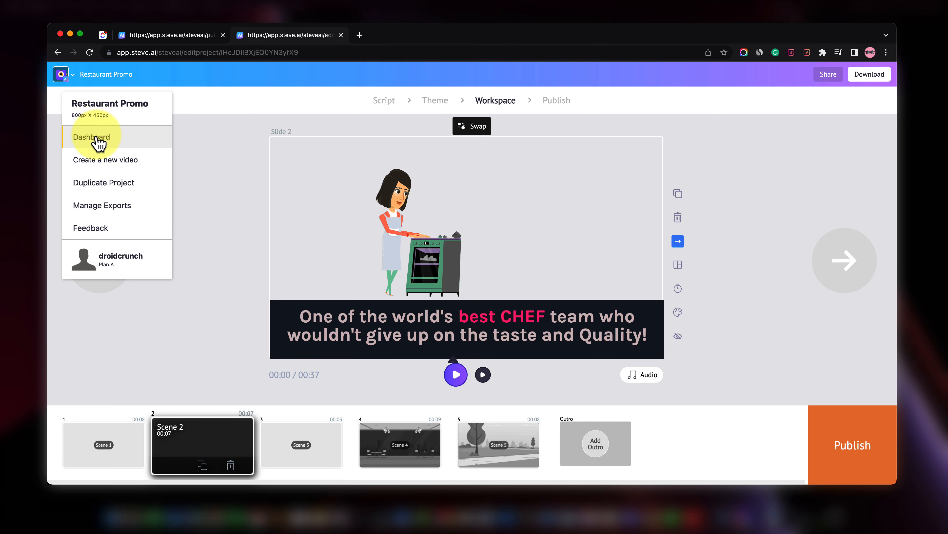
left_click(96, 139)
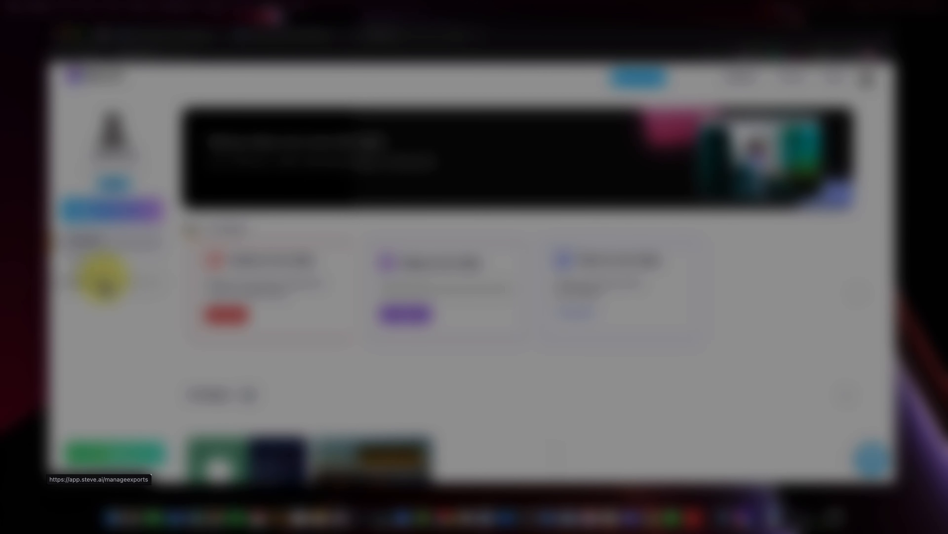
left_click(104, 279)
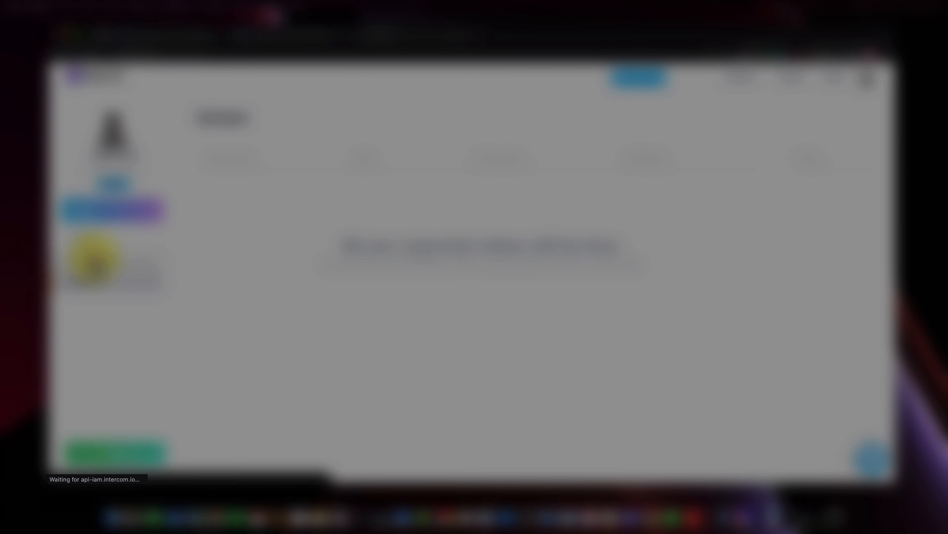
left_click(92, 265)
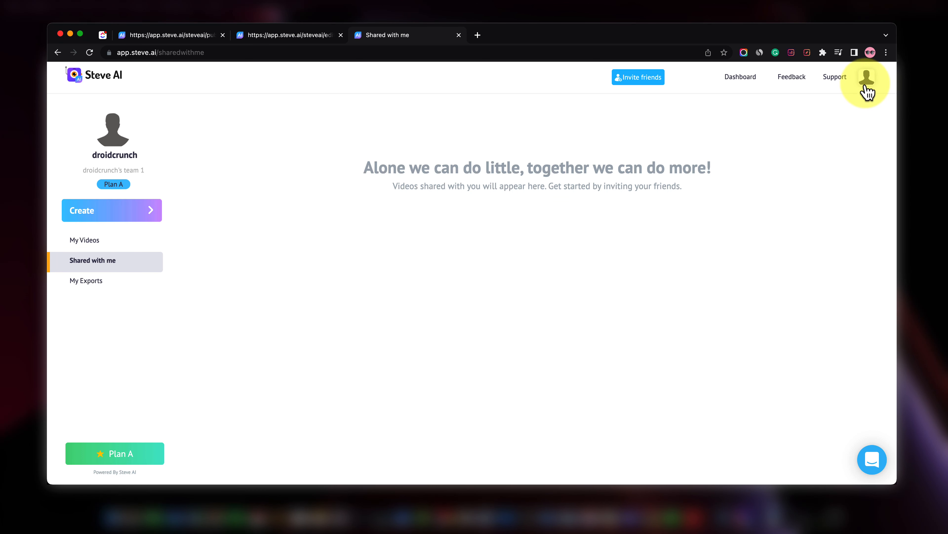
- Look over the support chat options, close the chat, and return to the Restaurant Promo workspace with its project menu closed
left_click(867, 84)
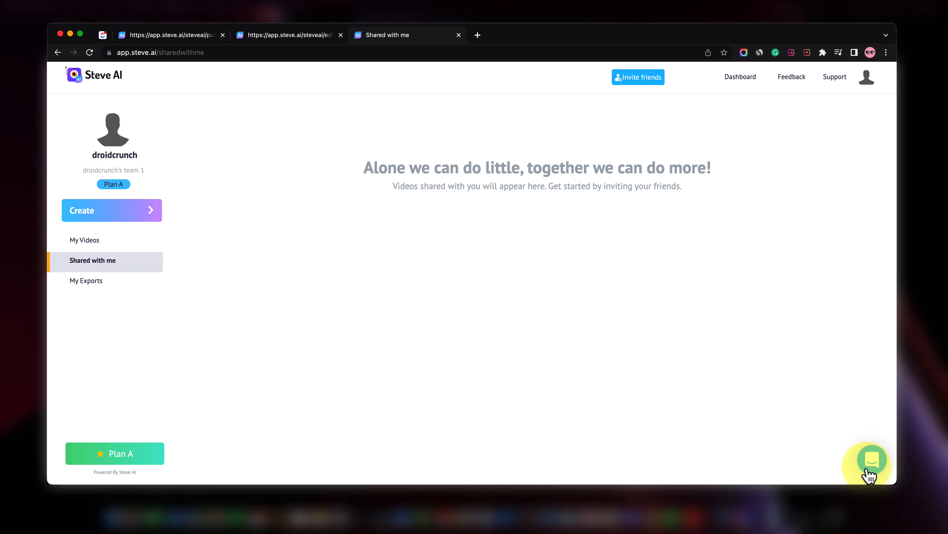
left_click(868, 472)
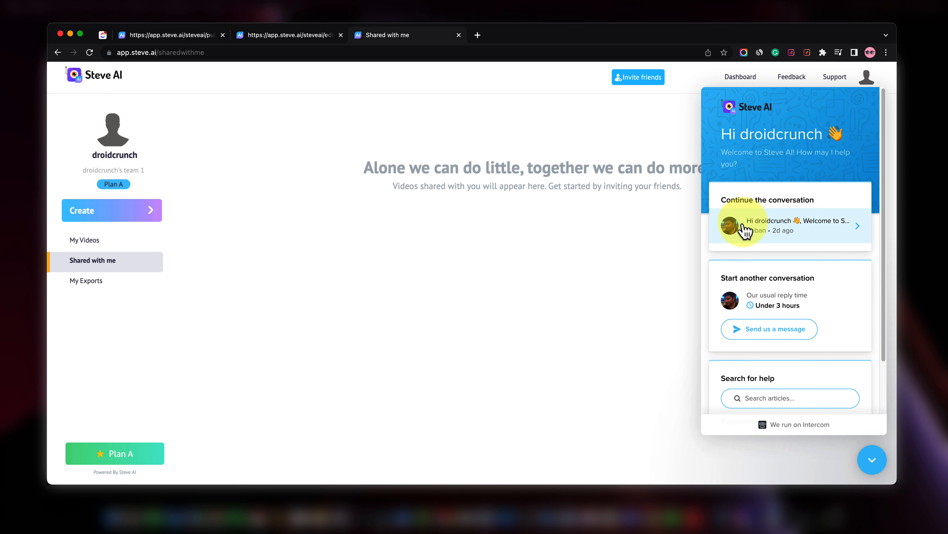
left_click(872, 461)
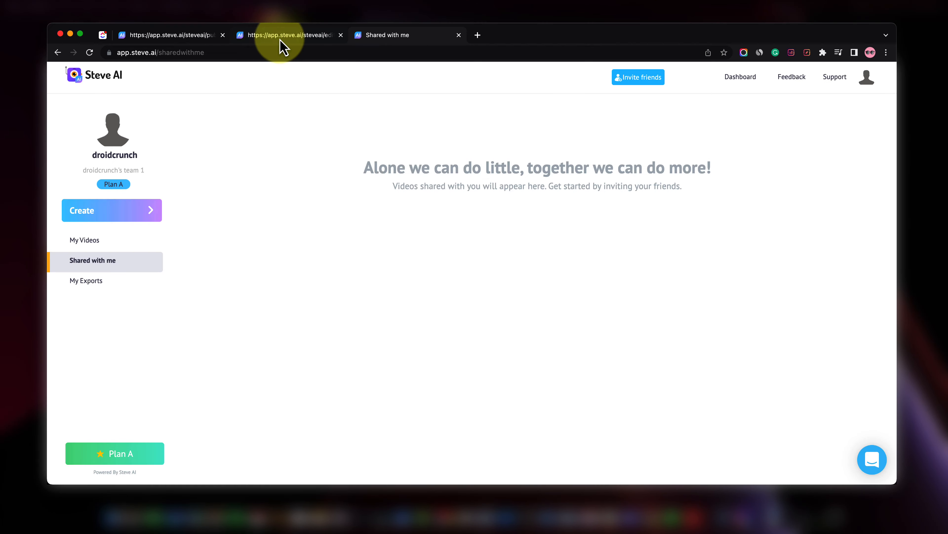
left_click(280, 37)
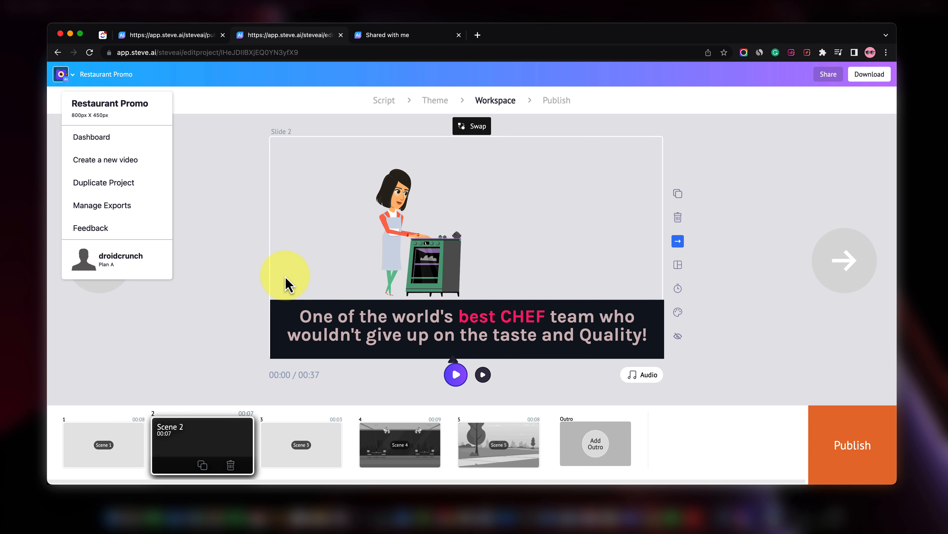
left_click(274, 281)
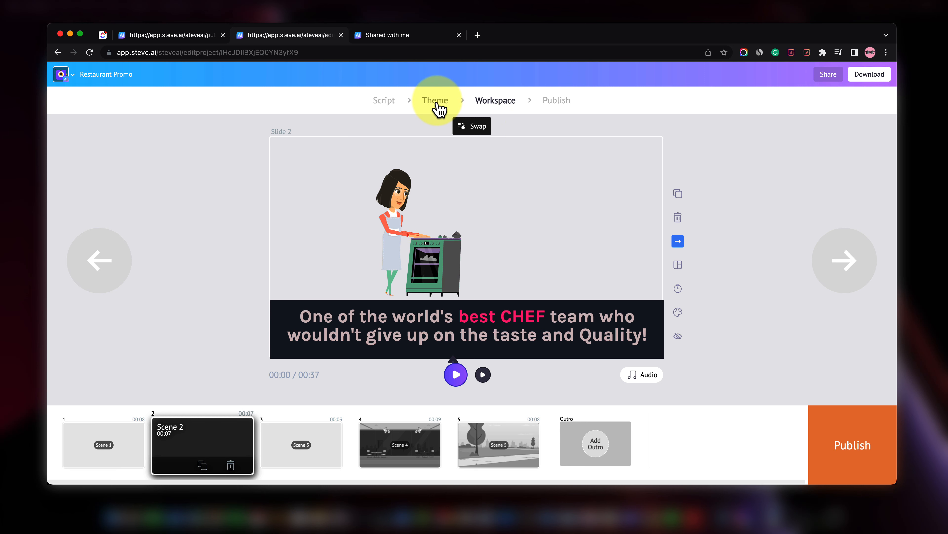
- Search Google for "pitchground steve ai" in a new browser tab and open PitchGround's Steve.AI product page
right_click(261, 36)
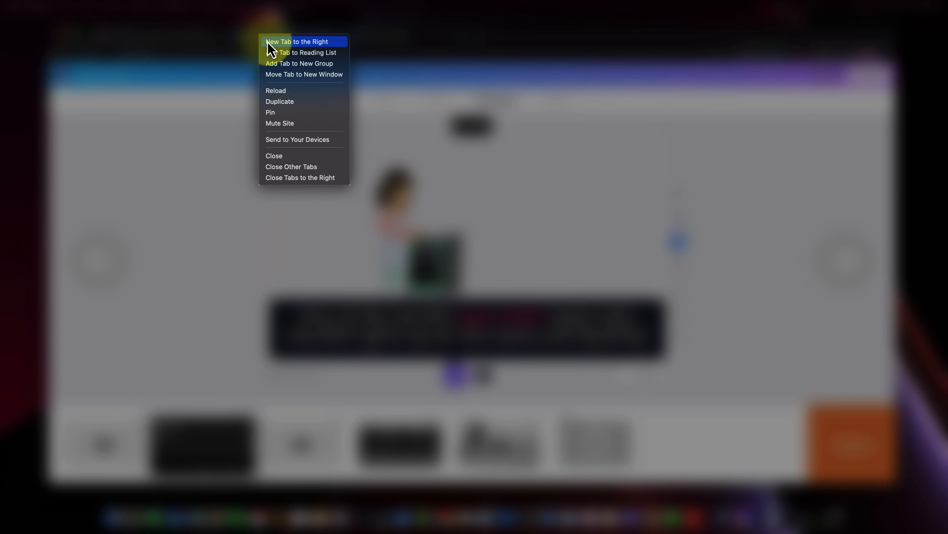
left_click(271, 41)
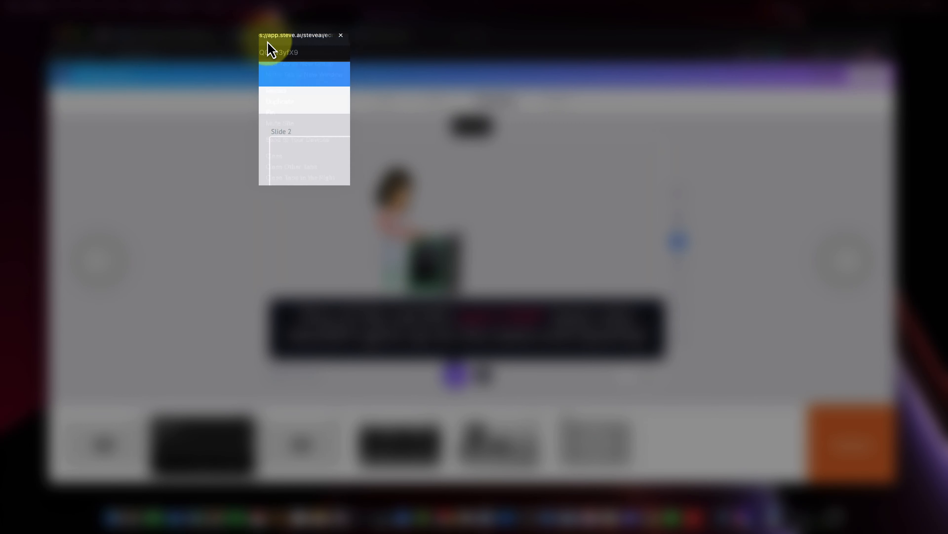
type("pitvh")
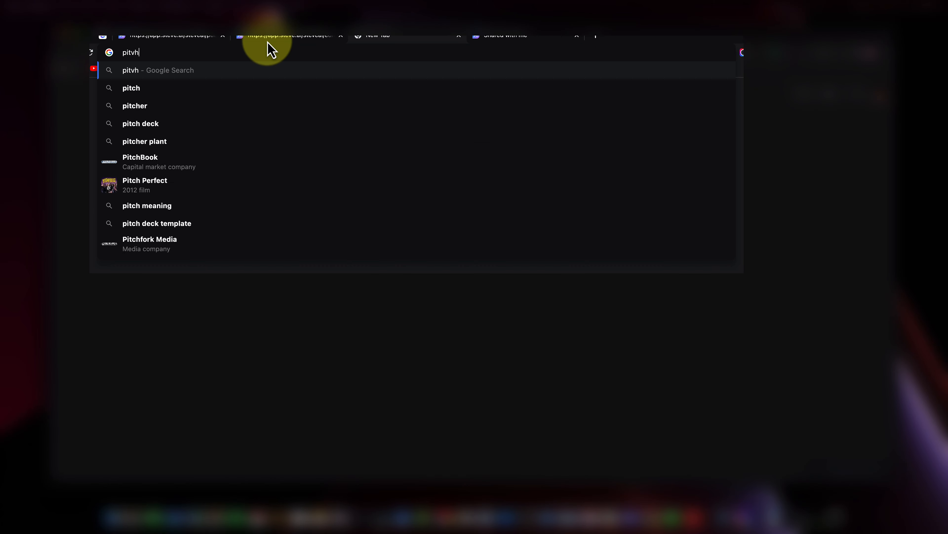
key("BackSpace")
key("BackSpace")
type("chgroun")
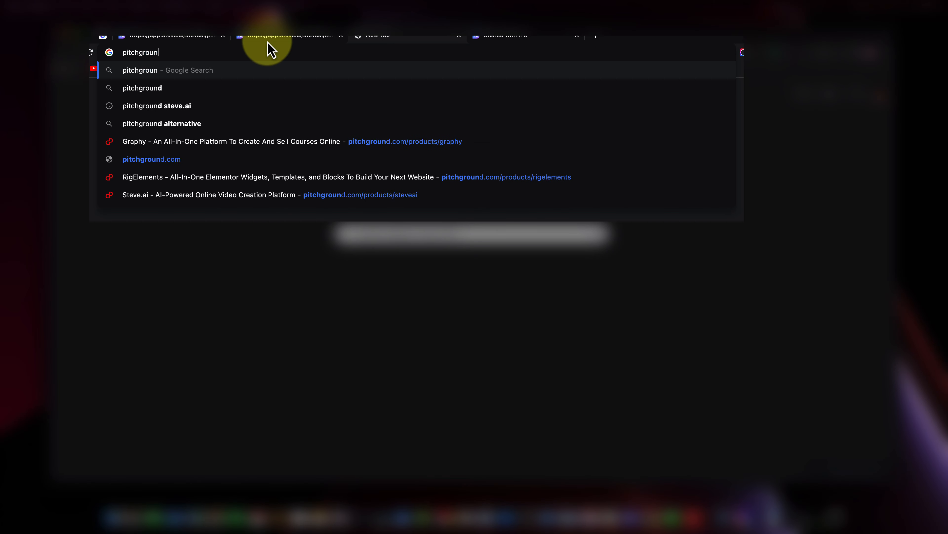
type("d steve.ai")
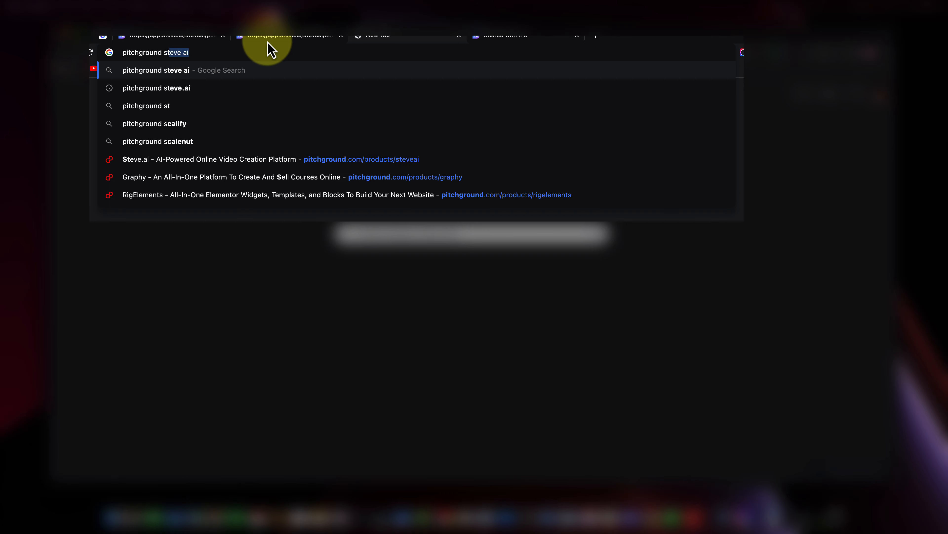
key("Return")
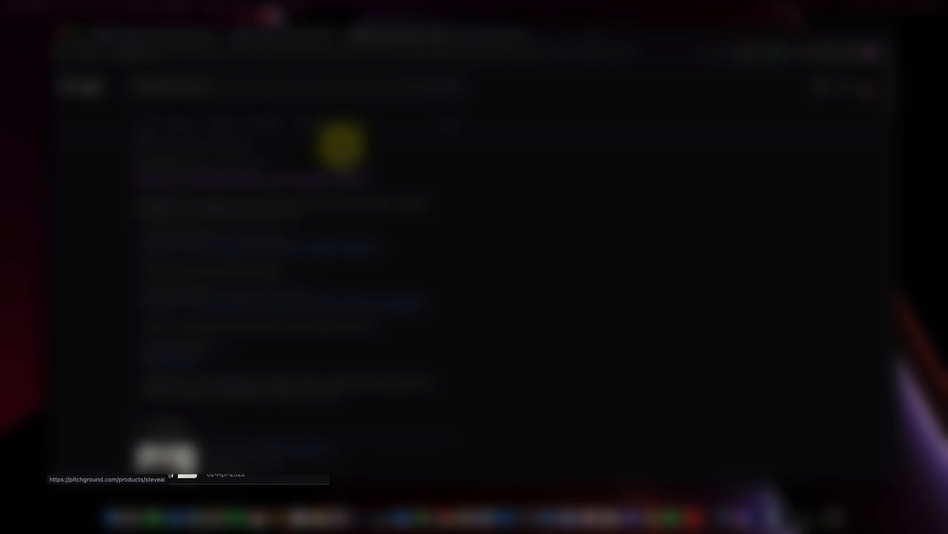
left_click(292, 190)
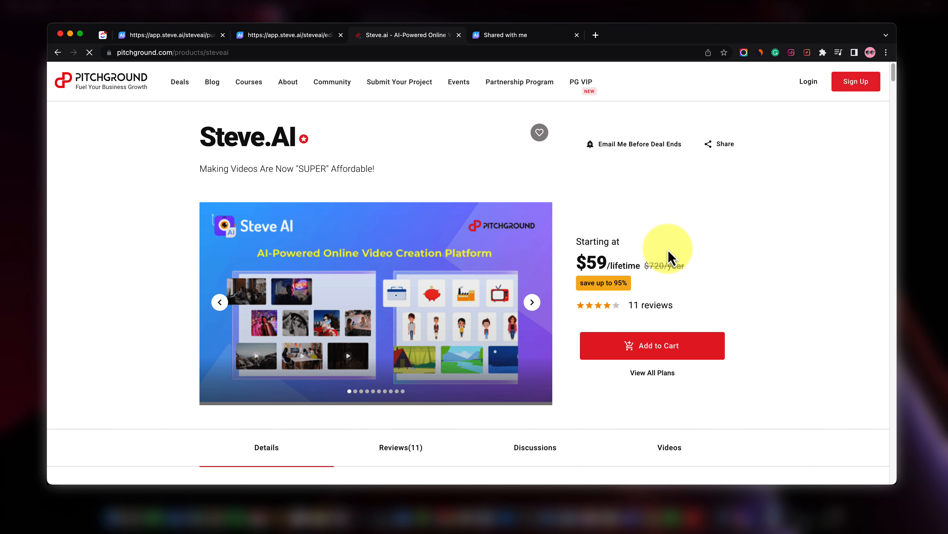
- Examine the Steve.AI lifetime starting price and the features included in the plans on the PitchGround page
left_click_drag(573, 259, 634, 260)
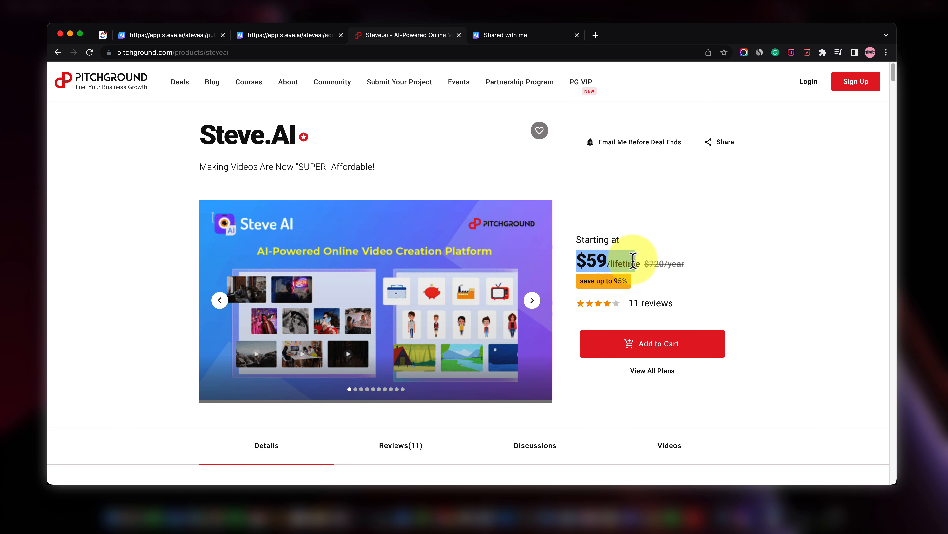
scroll(765, 263, "down", 3)
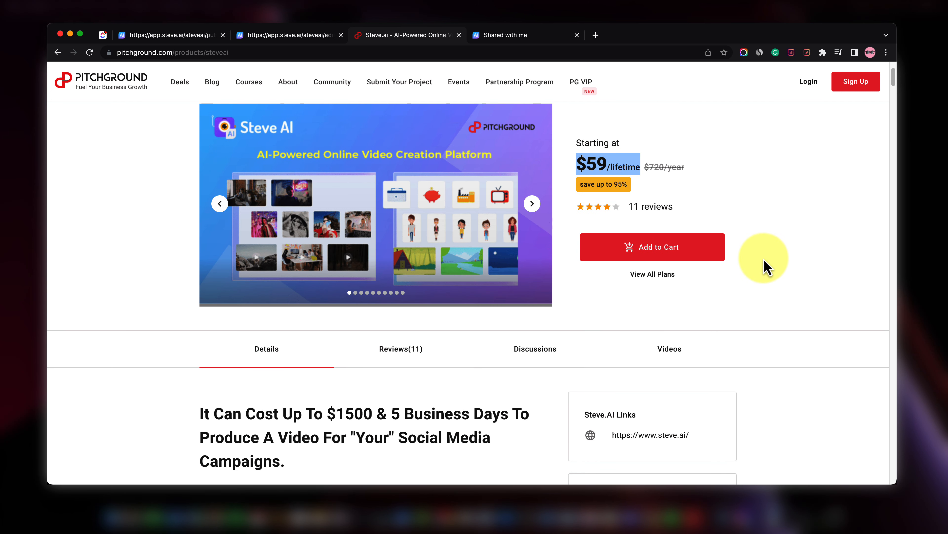
scroll(766, 268, "down", 10)
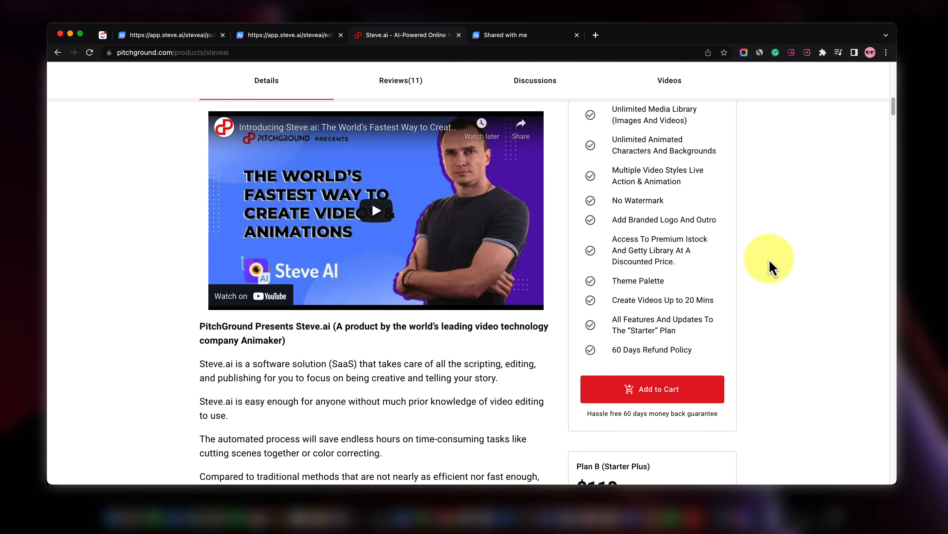
scroll(662, 239, "up", 1)
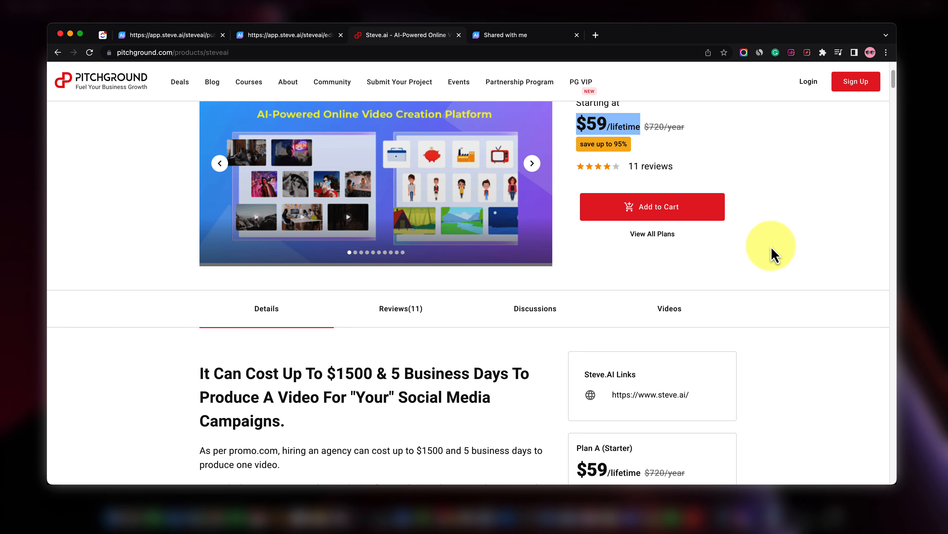
scroll(772, 261, "up", 4)
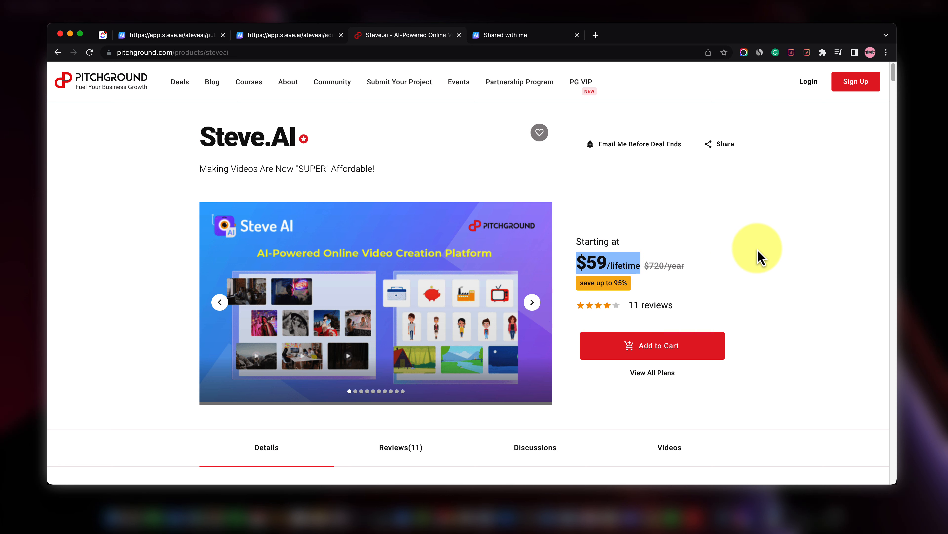
- Glance at the Restaurant Promo workspace and return to the PitchGround page to review the Steve.AI description and plan offers again
left_click(290, 35)
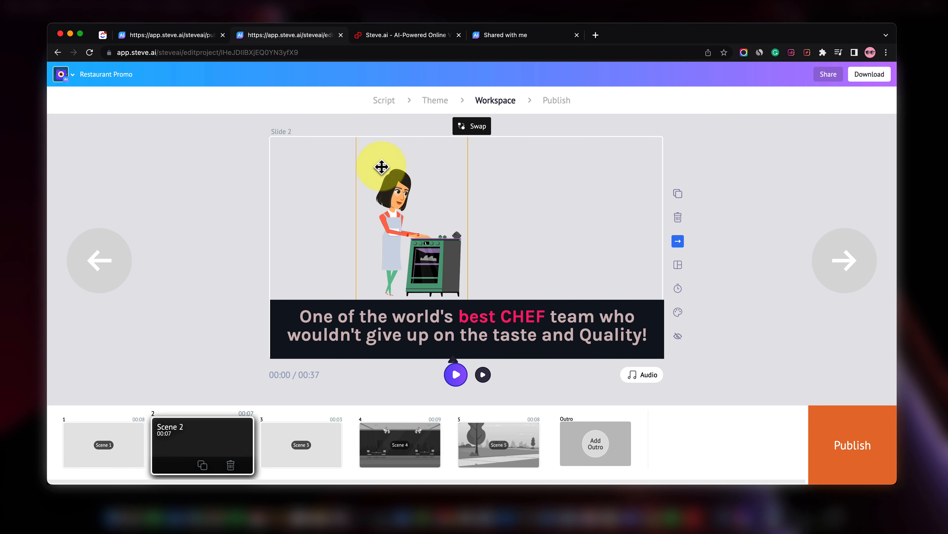
left_click(404, 36)
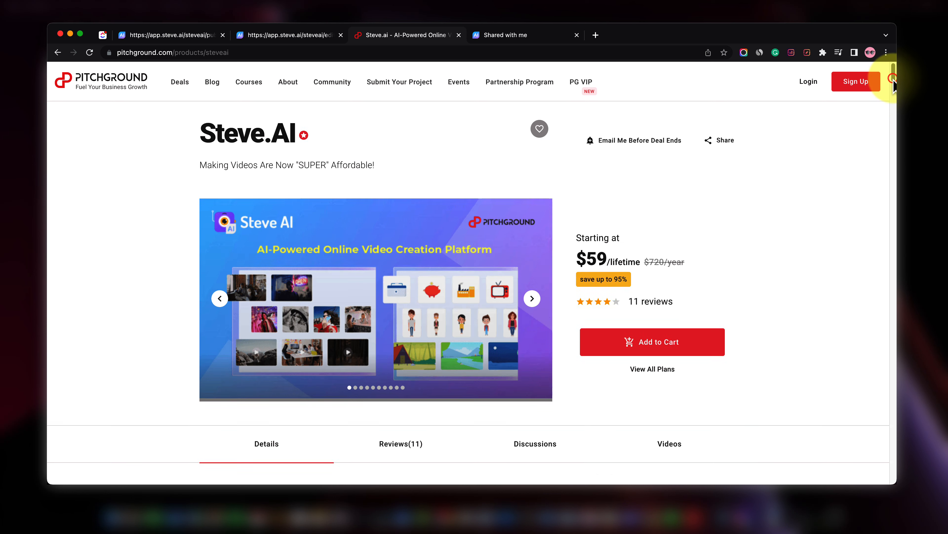
left_click_drag(894, 84, 894, 87)
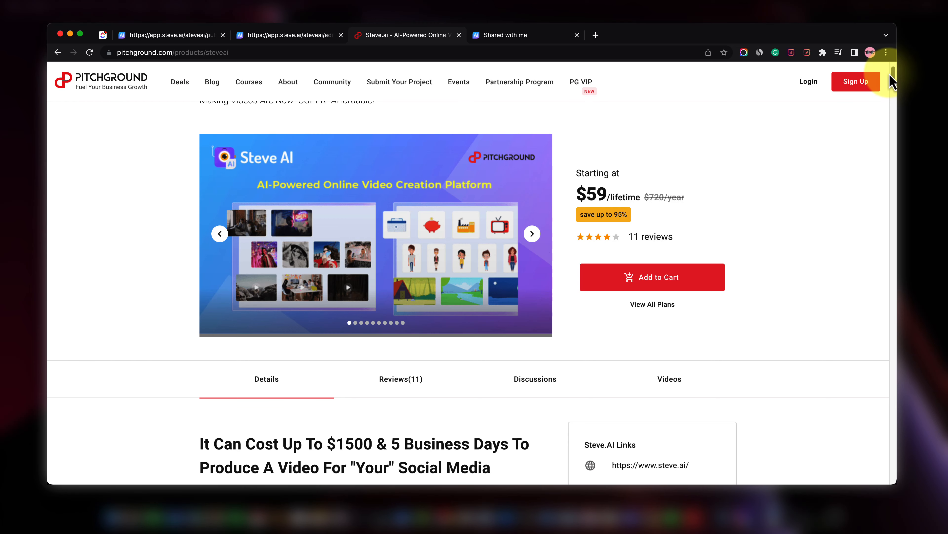
left_click_drag(891, 64, 893, 119)
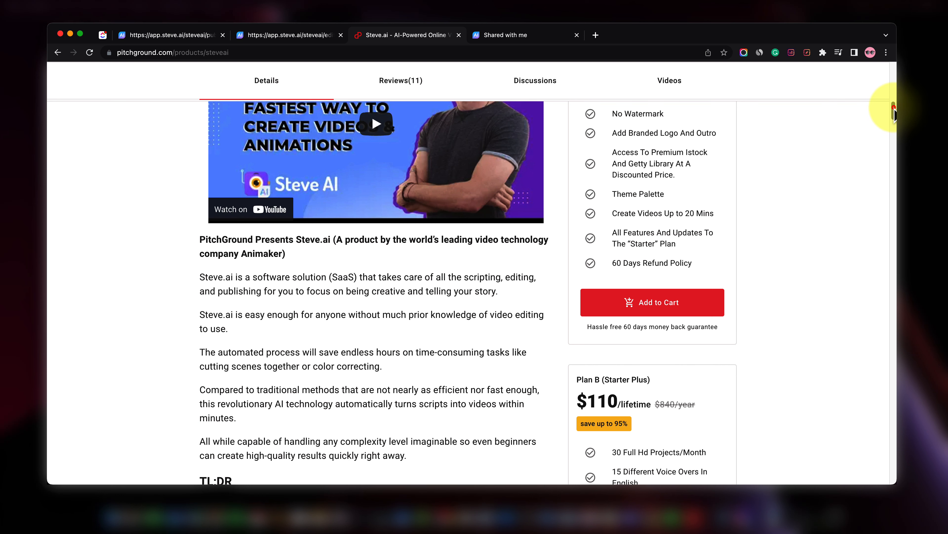
left_click_drag(894, 114, 893, 79)
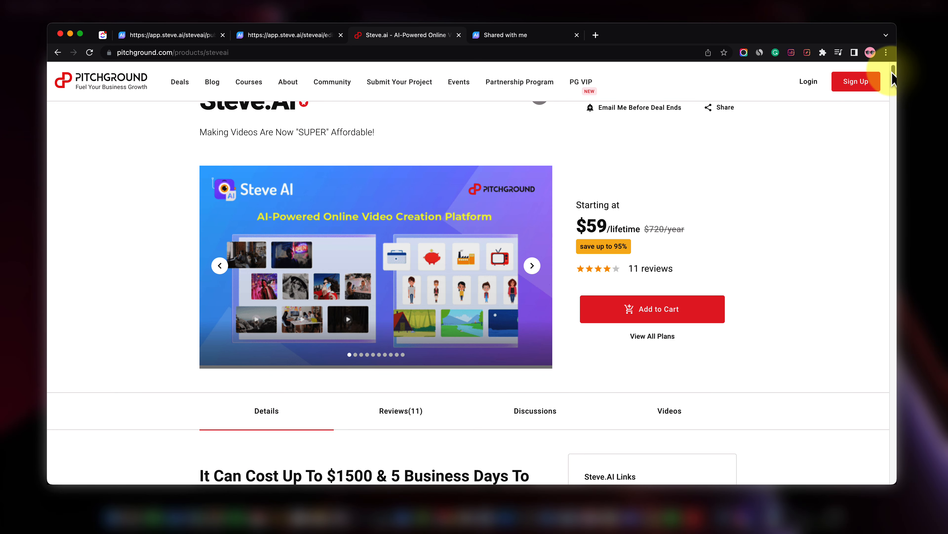